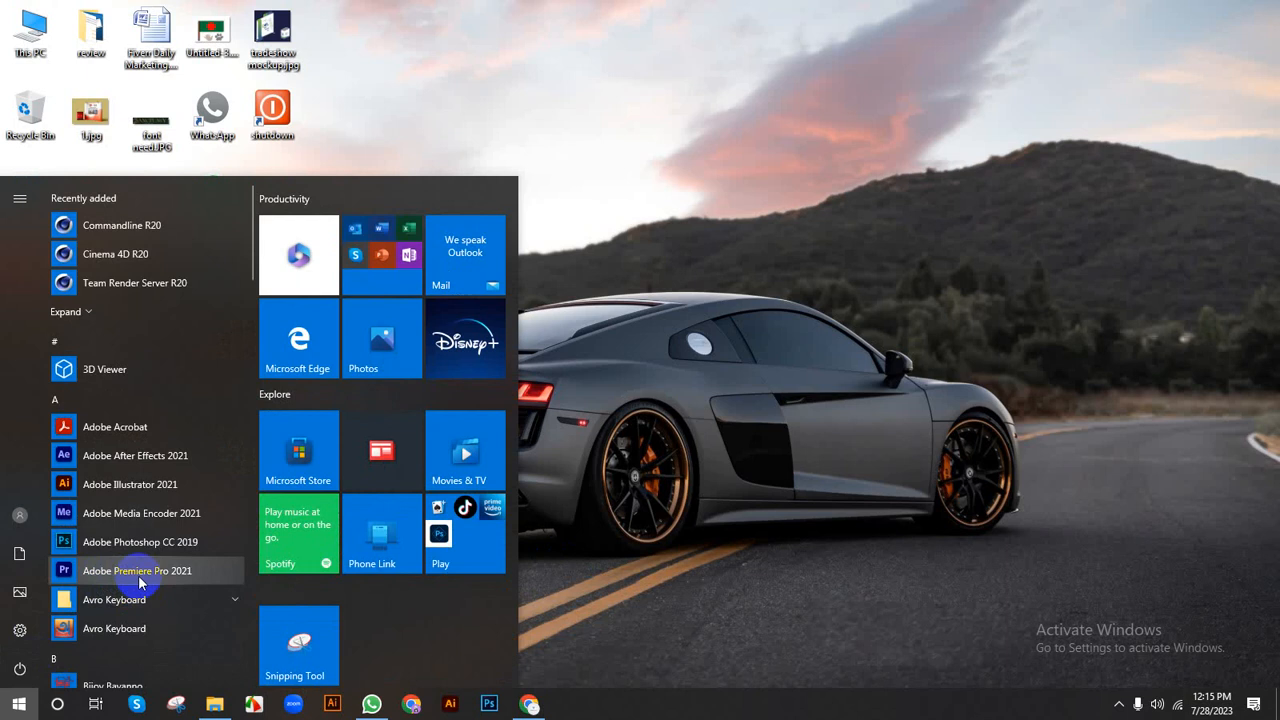
# Step: Launch Adobe Premiere Pro 2021
pyautogui.click(140, 578)
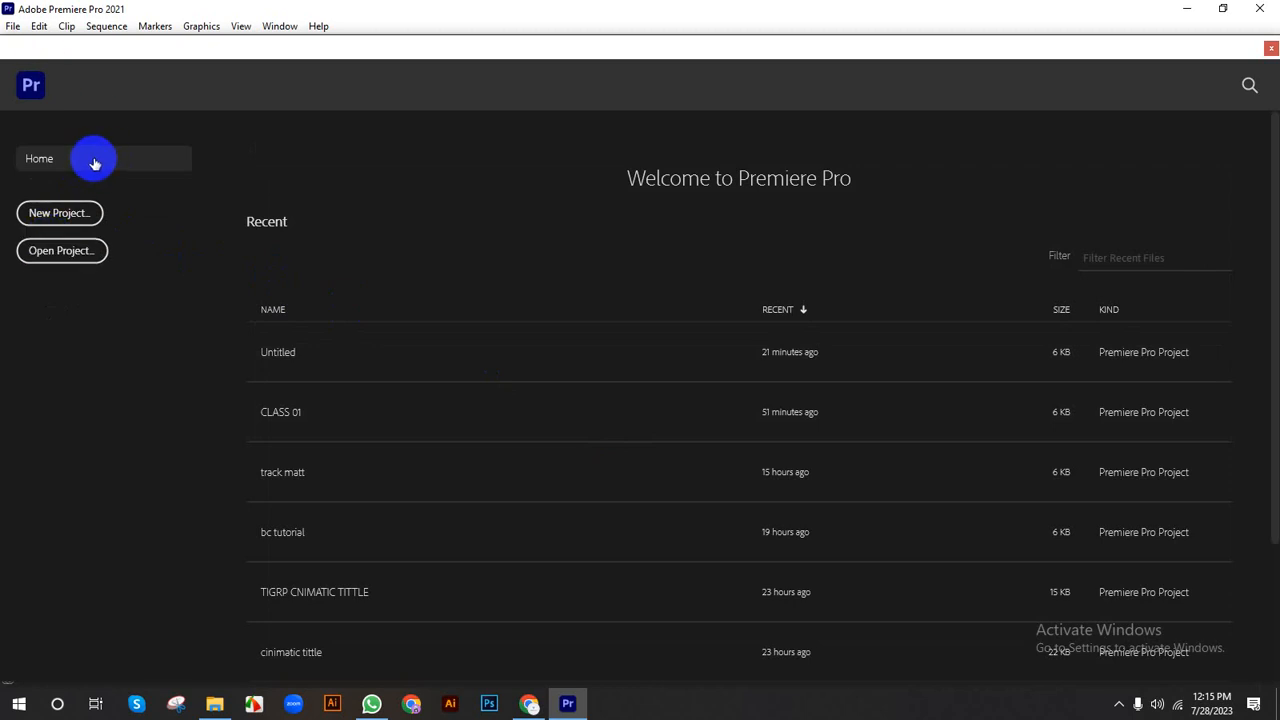
pyautogui.click(90, 214)
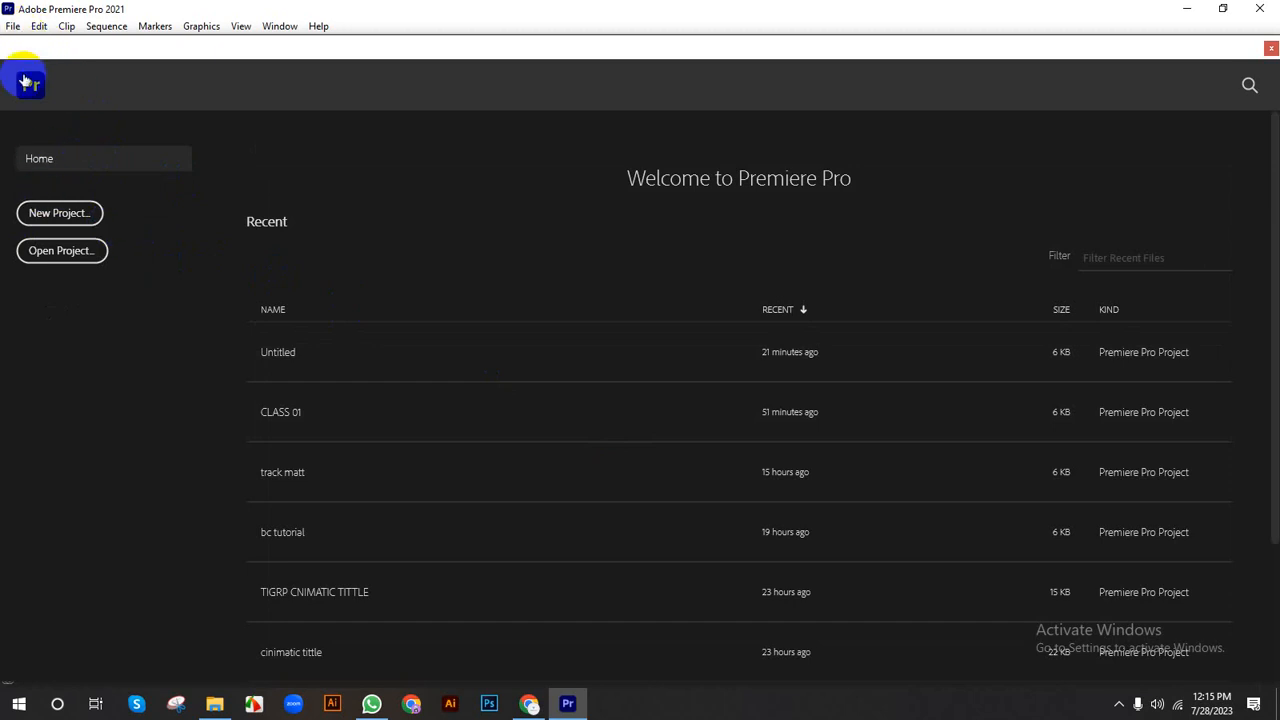
pyautogui.click(13, 26)
pyautogui.moveTo(34, 45)
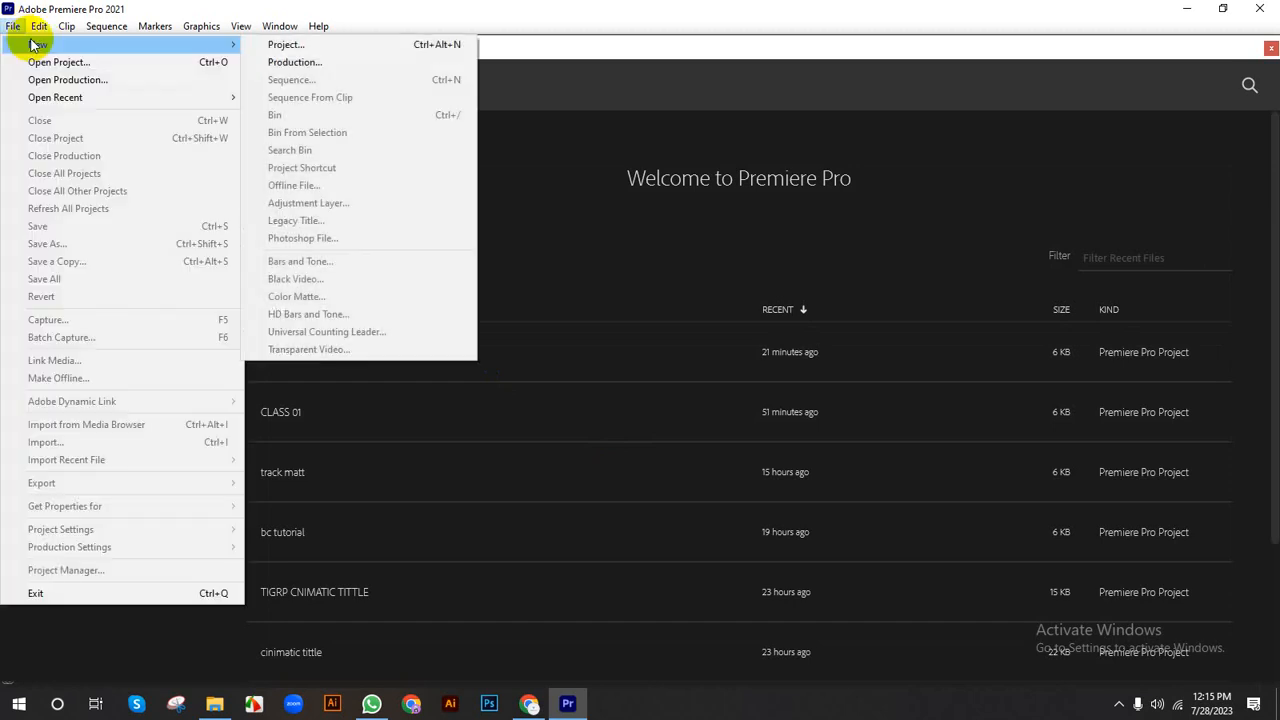
pyautogui.click(389, 9)
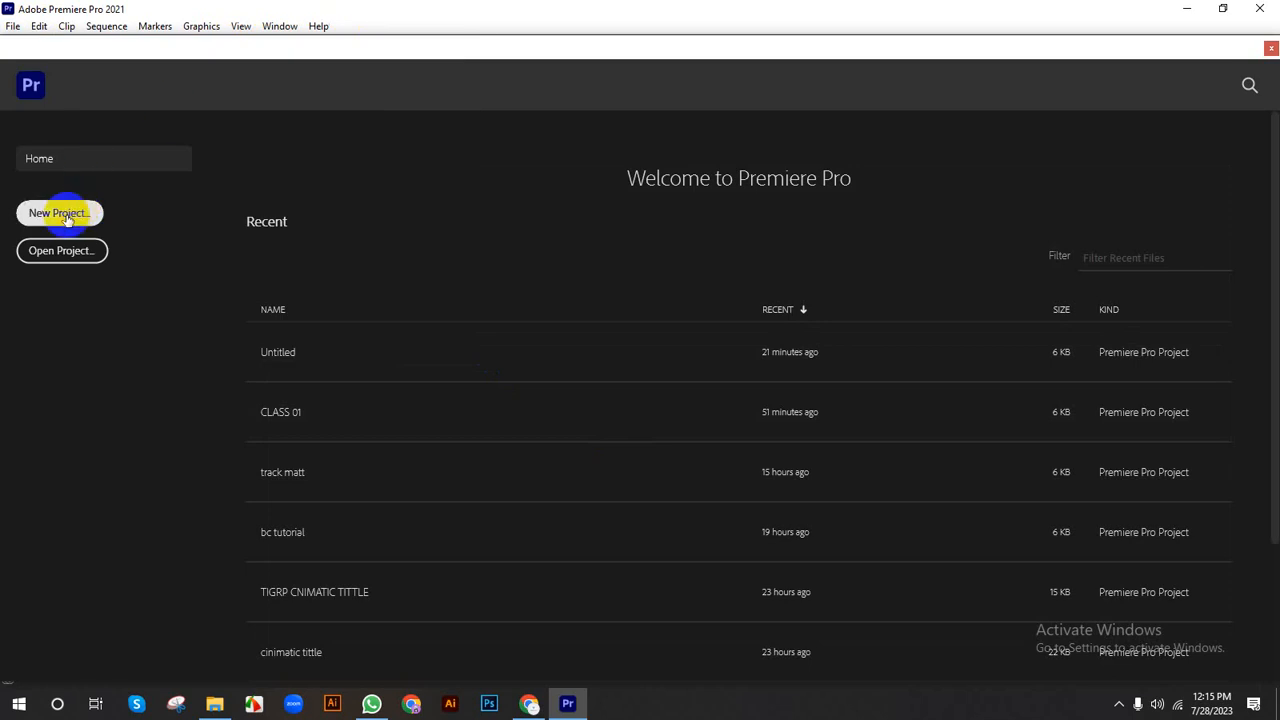
# Step: Start a new project and name it class 01
pyautogui.click(57, 214)
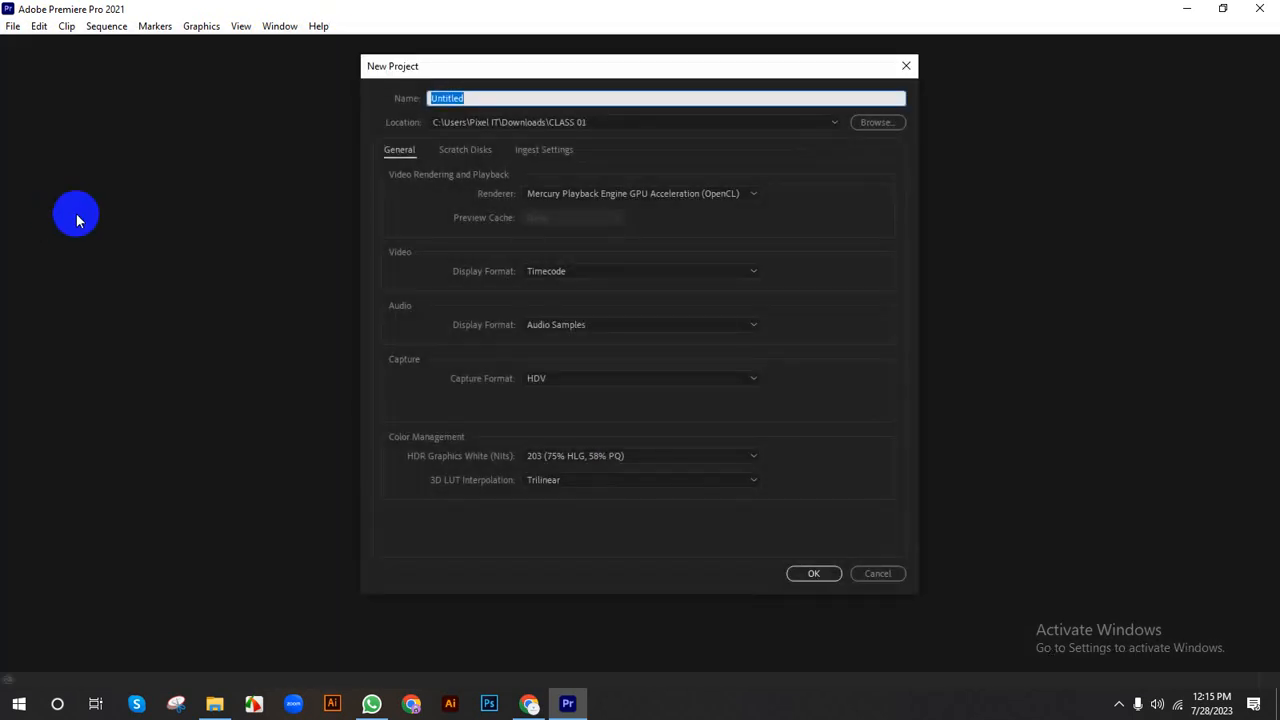
pyautogui.click(483, 96)
pyautogui.doubleClick(483, 96)
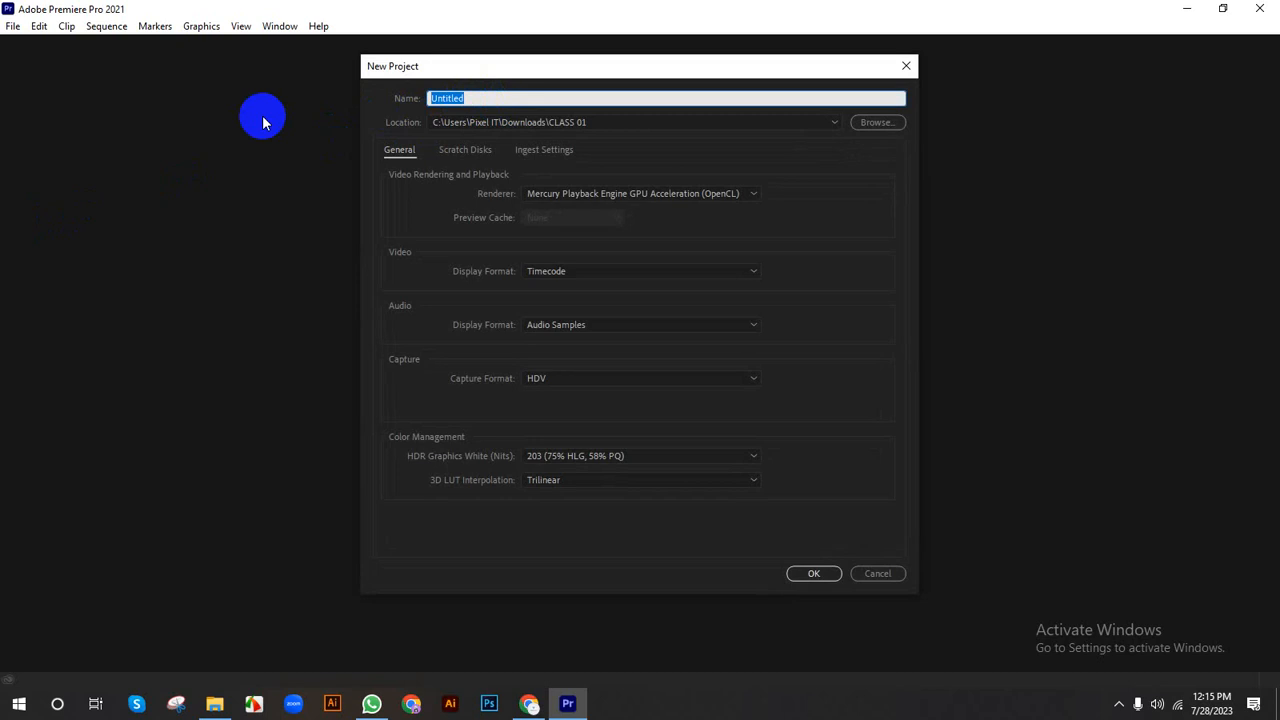
pyautogui.write('class 01')
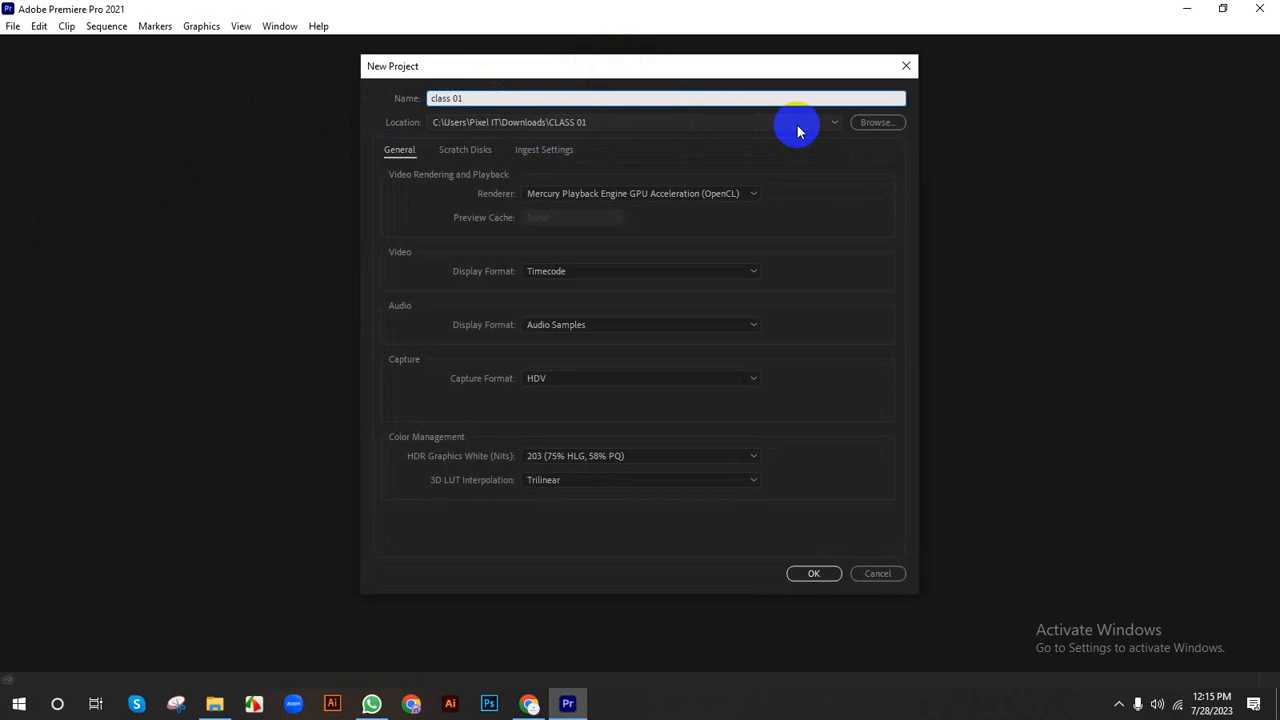
# Step: Set the project location to a new Desktop folder named class pro, and create the project
pyautogui.click(870, 122)
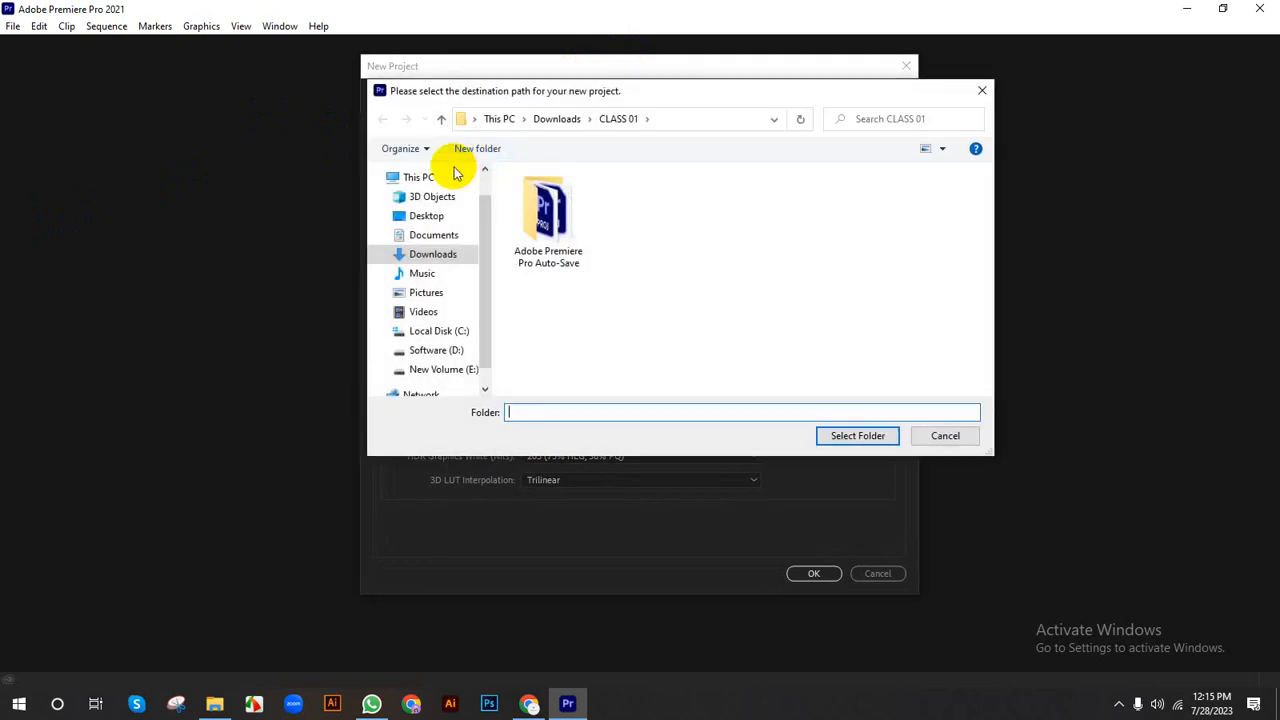
pyautogui.click(440, 256)
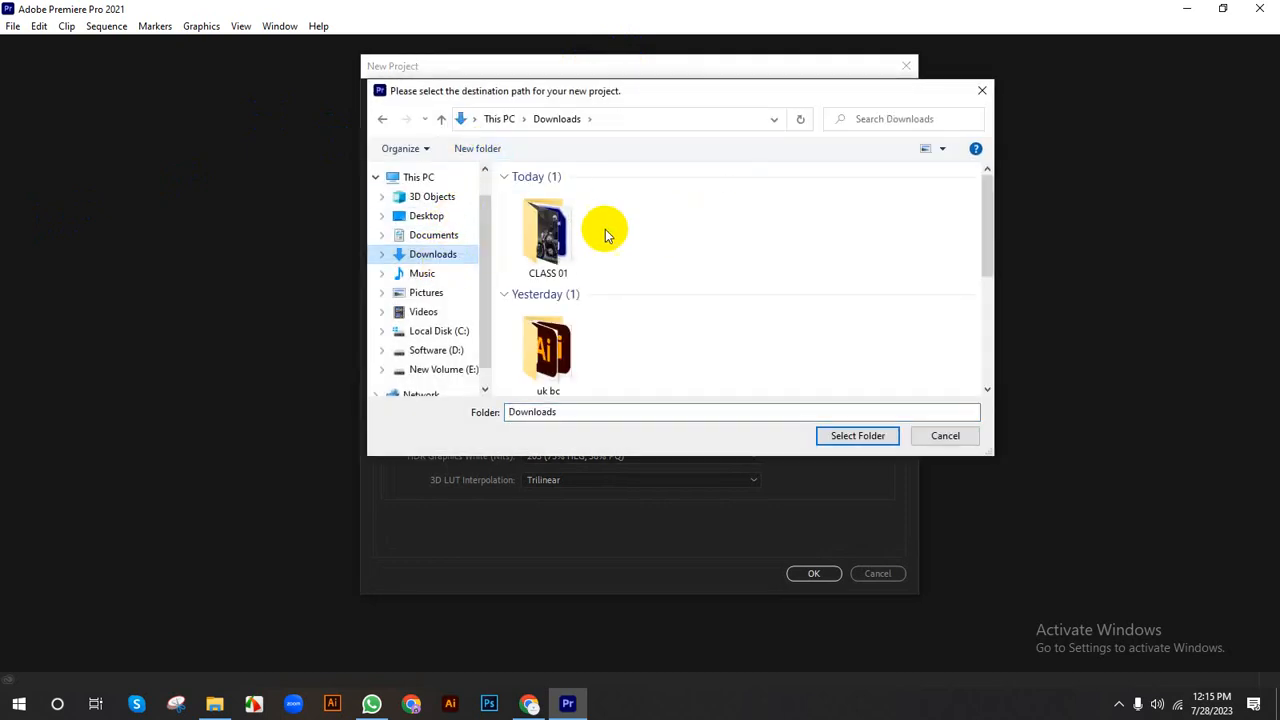
pyautogui.click(428, 215)
pyautogui.click(486, 147)
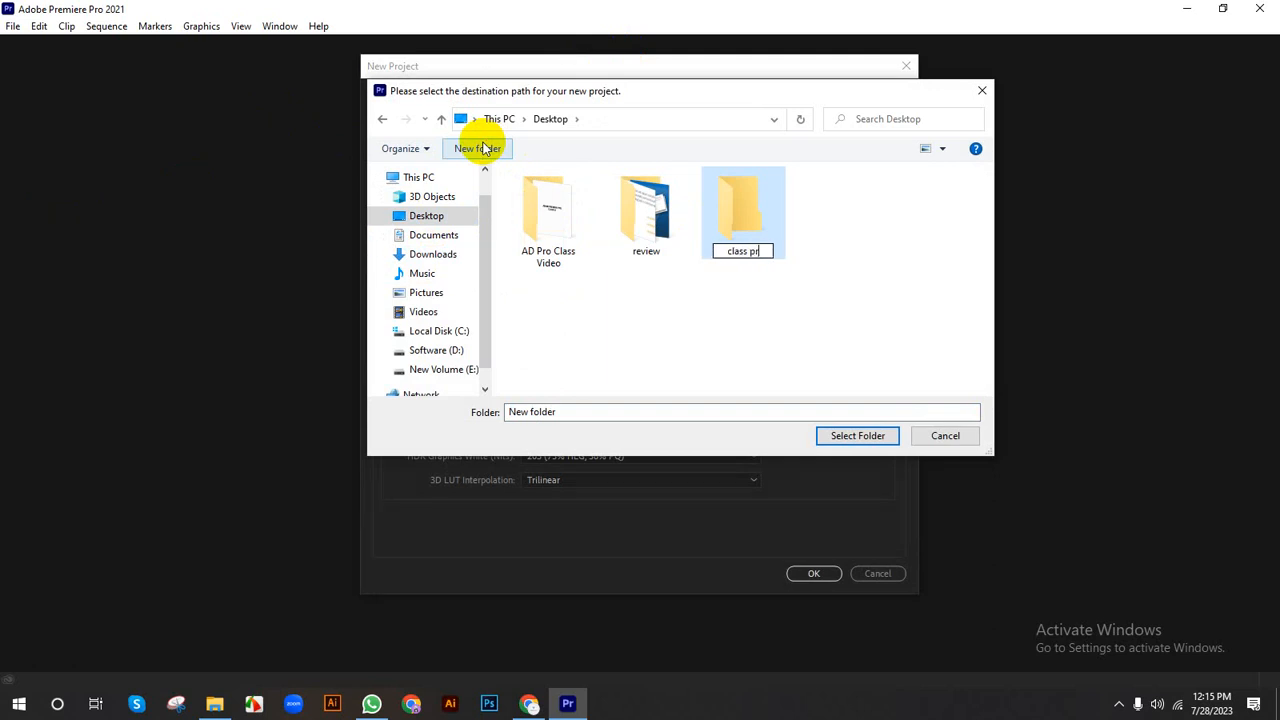
pyautogui.write('class pro')
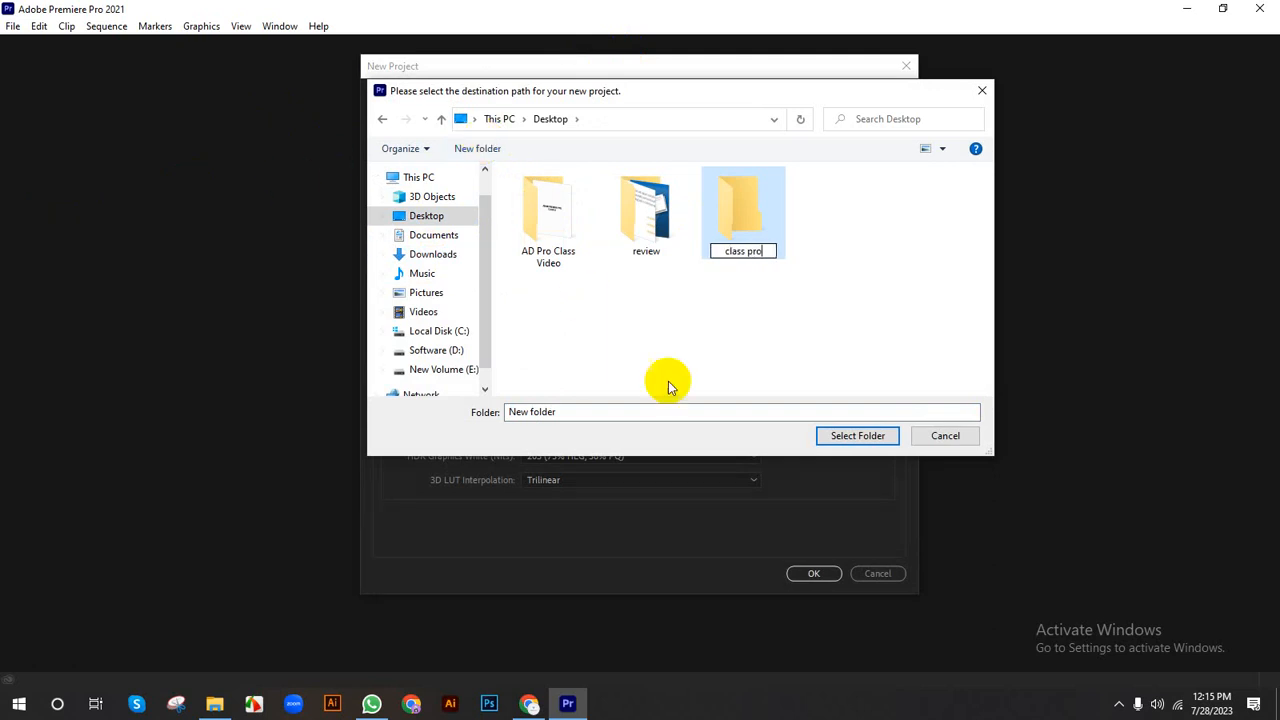
pyautogui.click(828, 435)
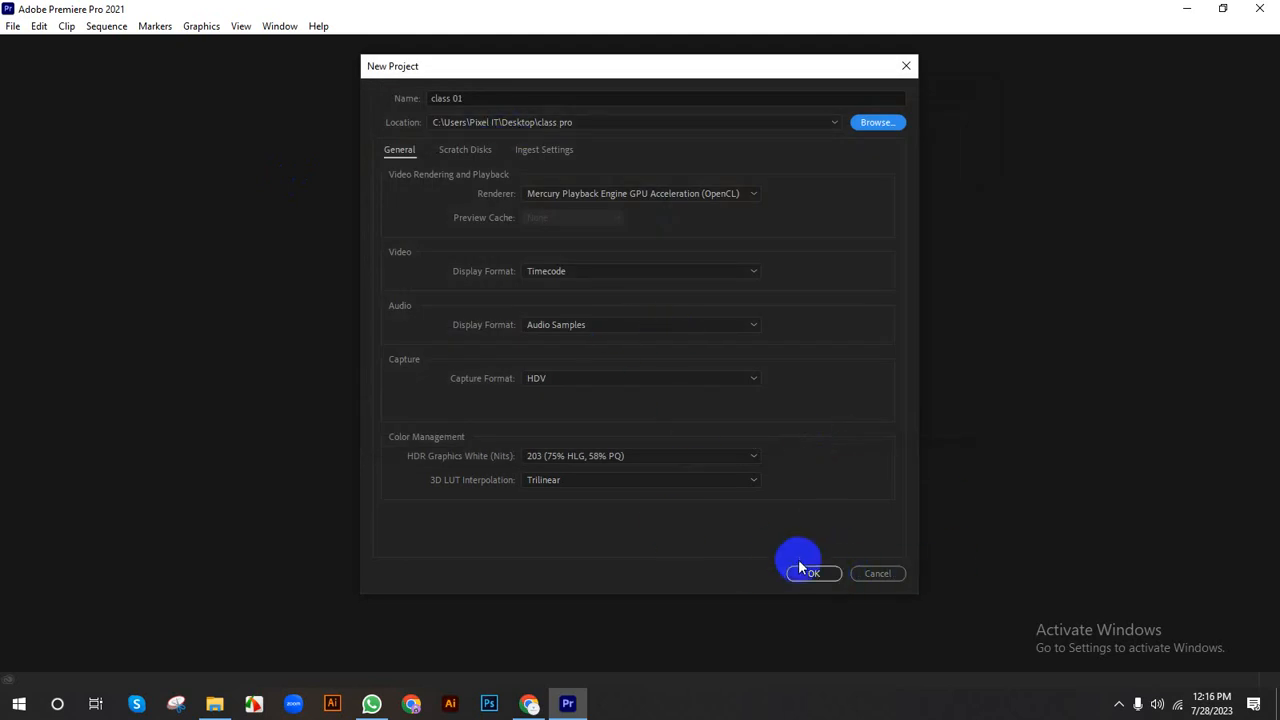
pyautogui.click(830, 573)
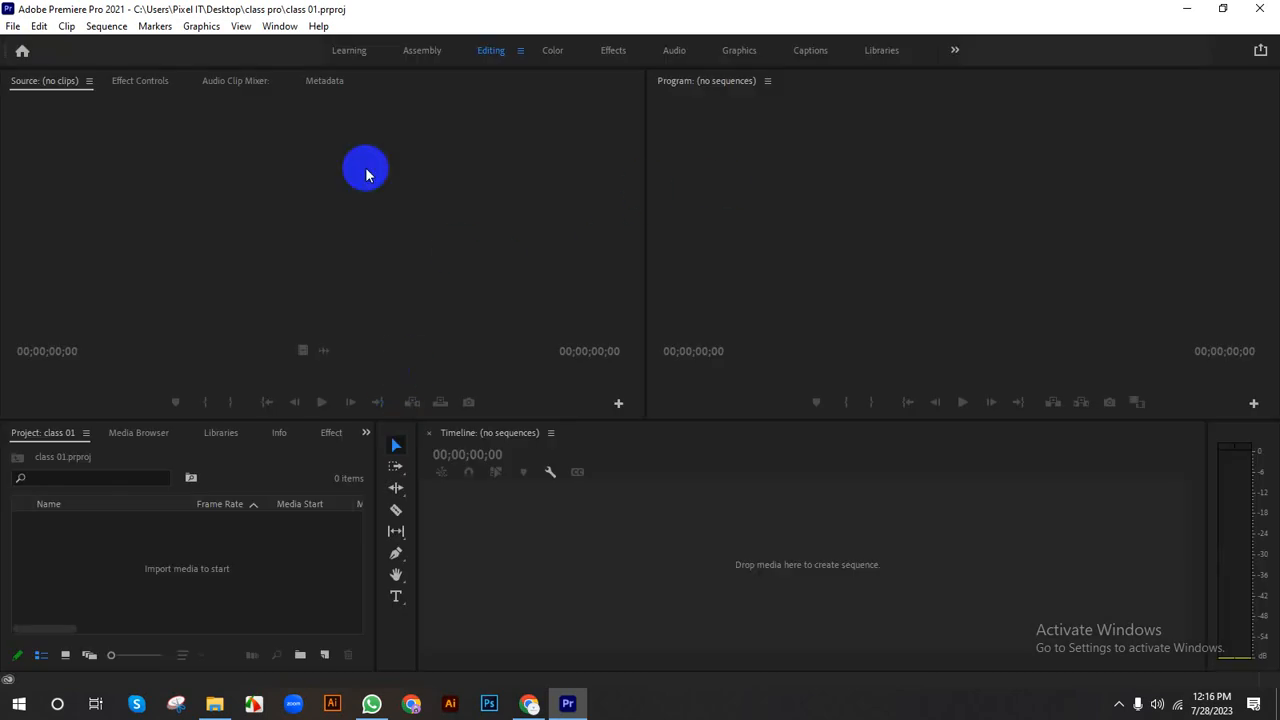
# Step: Look through the available workspaces, including Learning, Assembly, Color and Graphics, and return to the Editing workspace
pyautogui.click(20, 27)
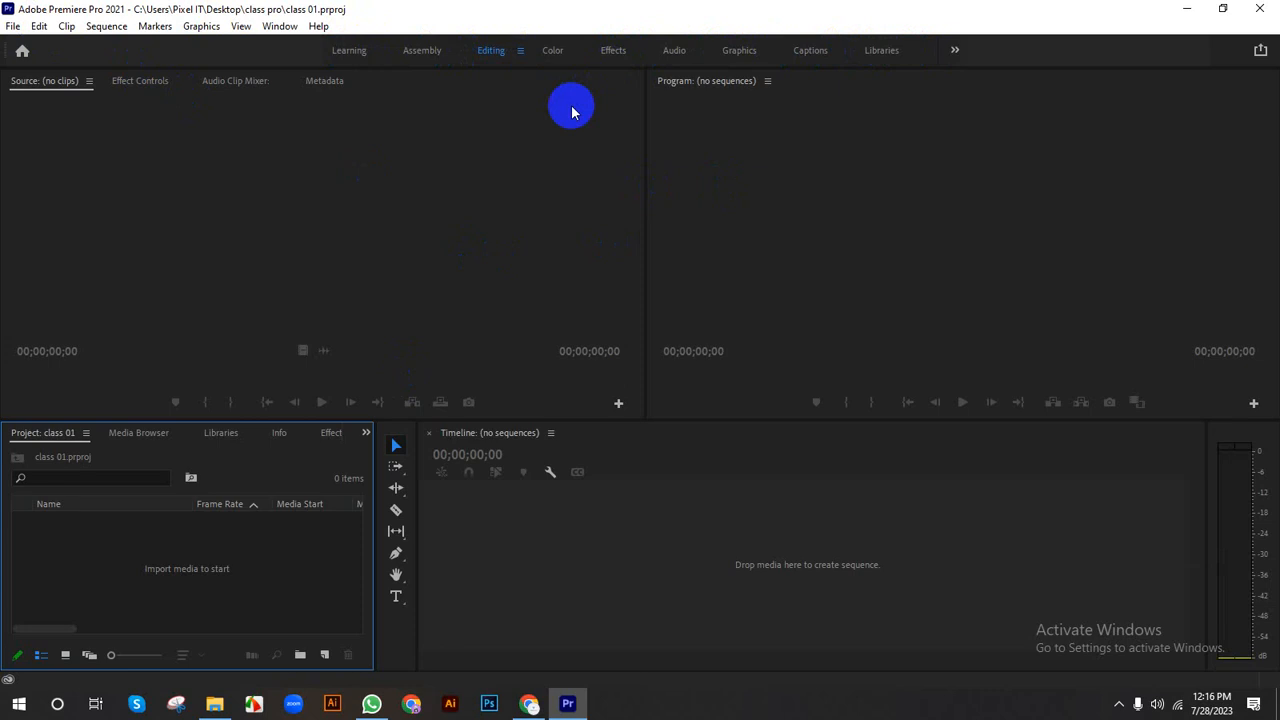
pyautogui.click(280, 26)
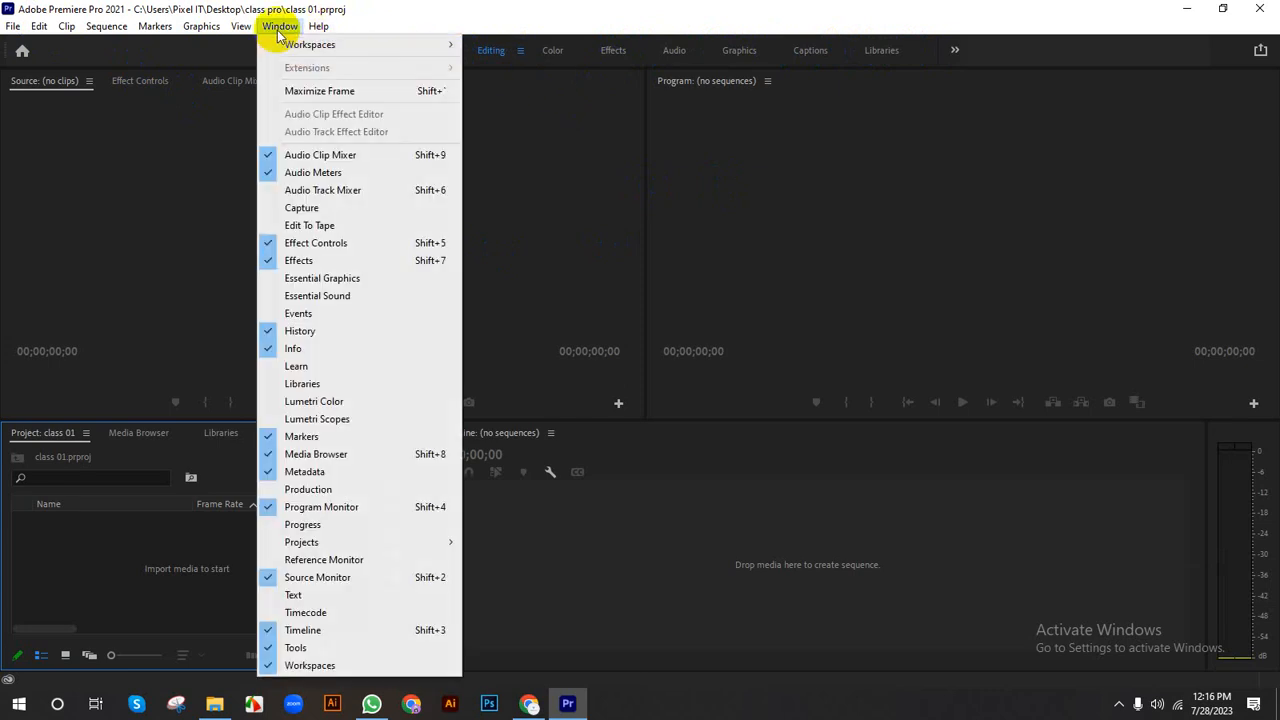
pyautogui.moveTo(349, 47)
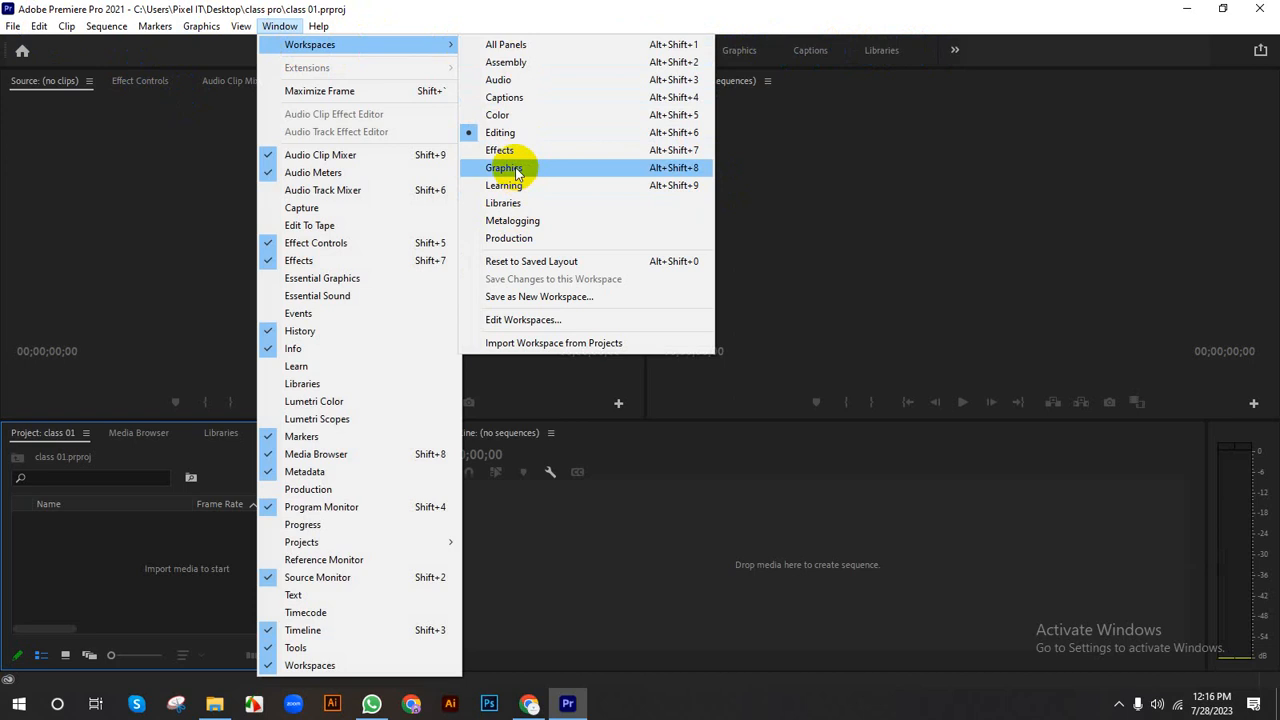
pyautogui.click(545, 10)
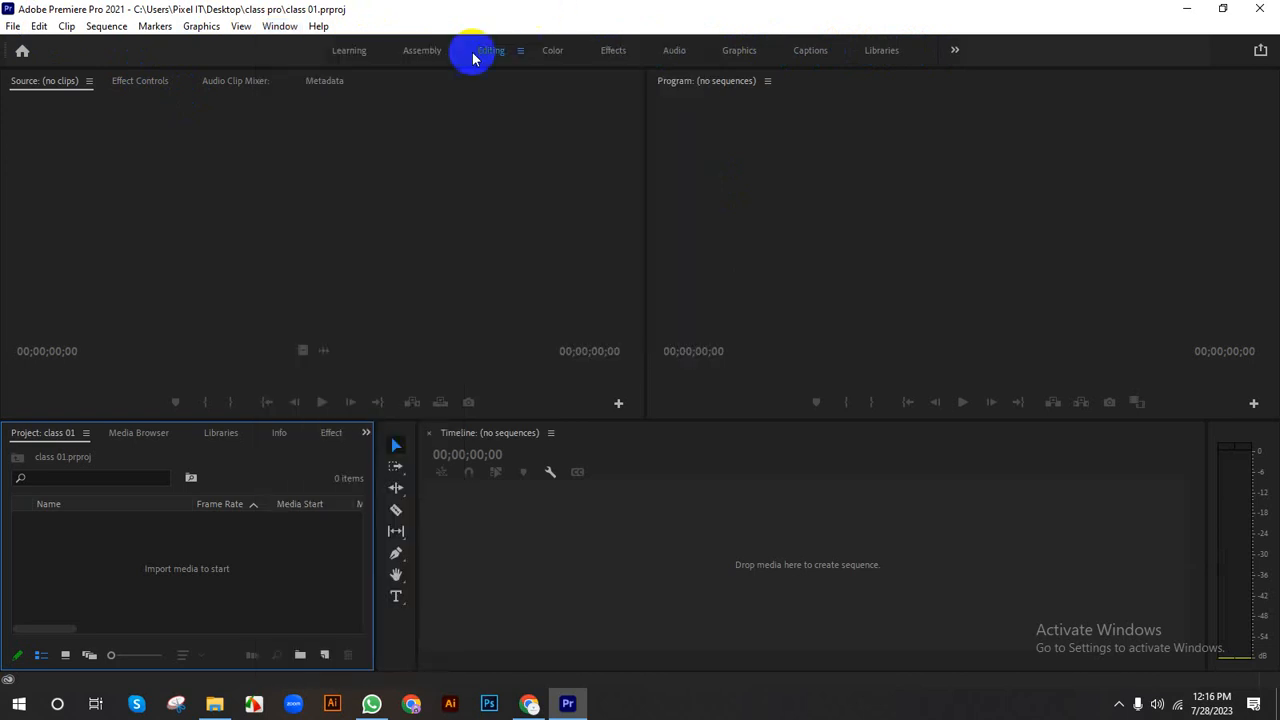
pyautogui.click(349, 52)
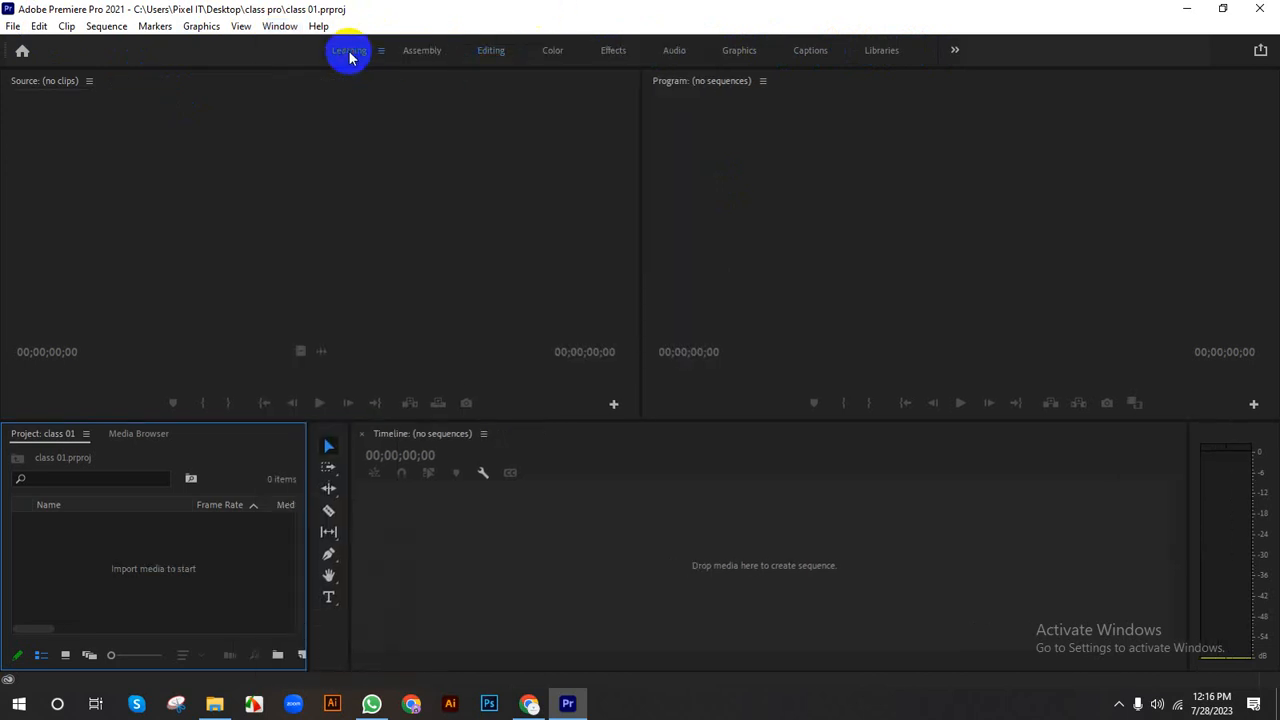
pyautogui.click(433, 55)
pyautogui.click(491, 50)
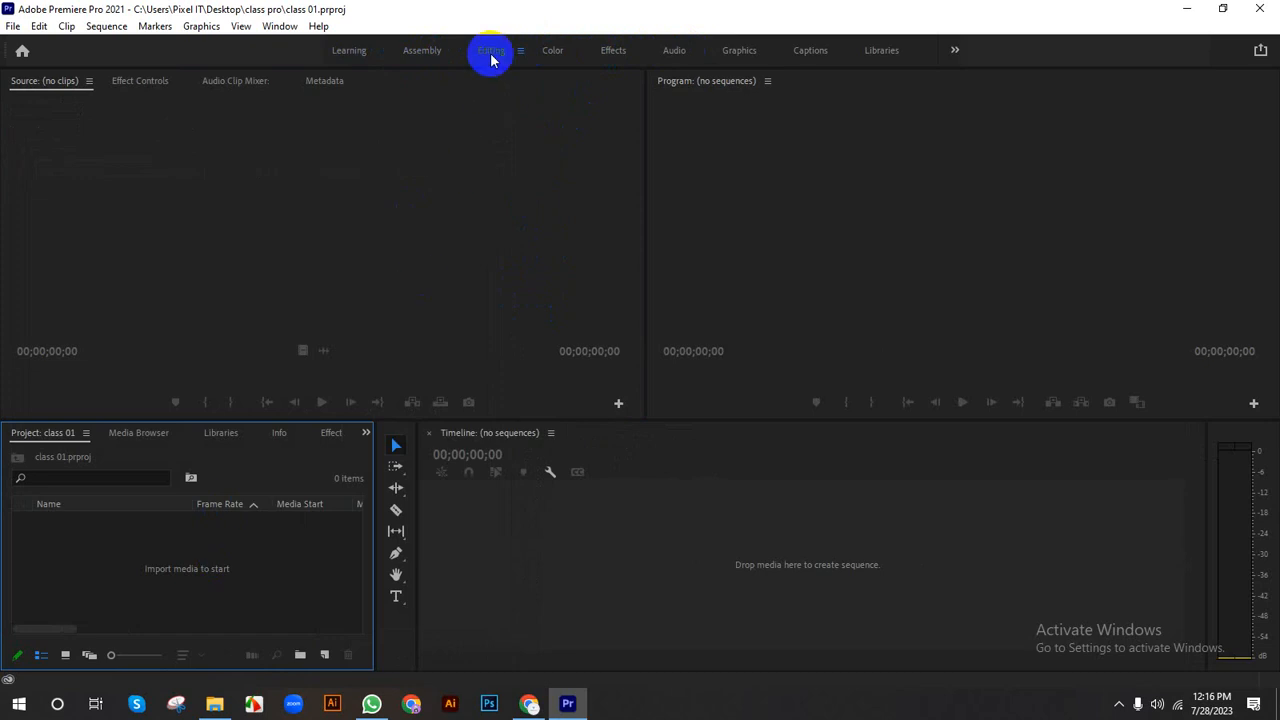
pyautogui.click(552, 52)
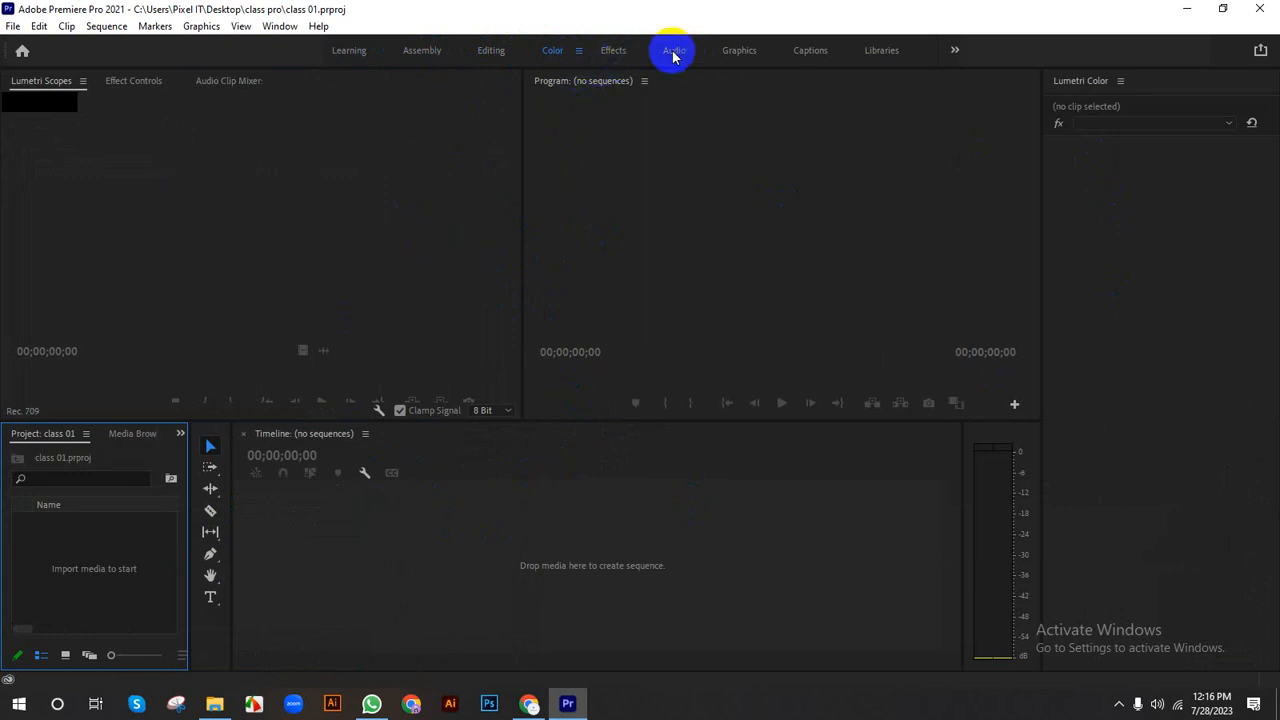
pyautogui.click(731, 52)
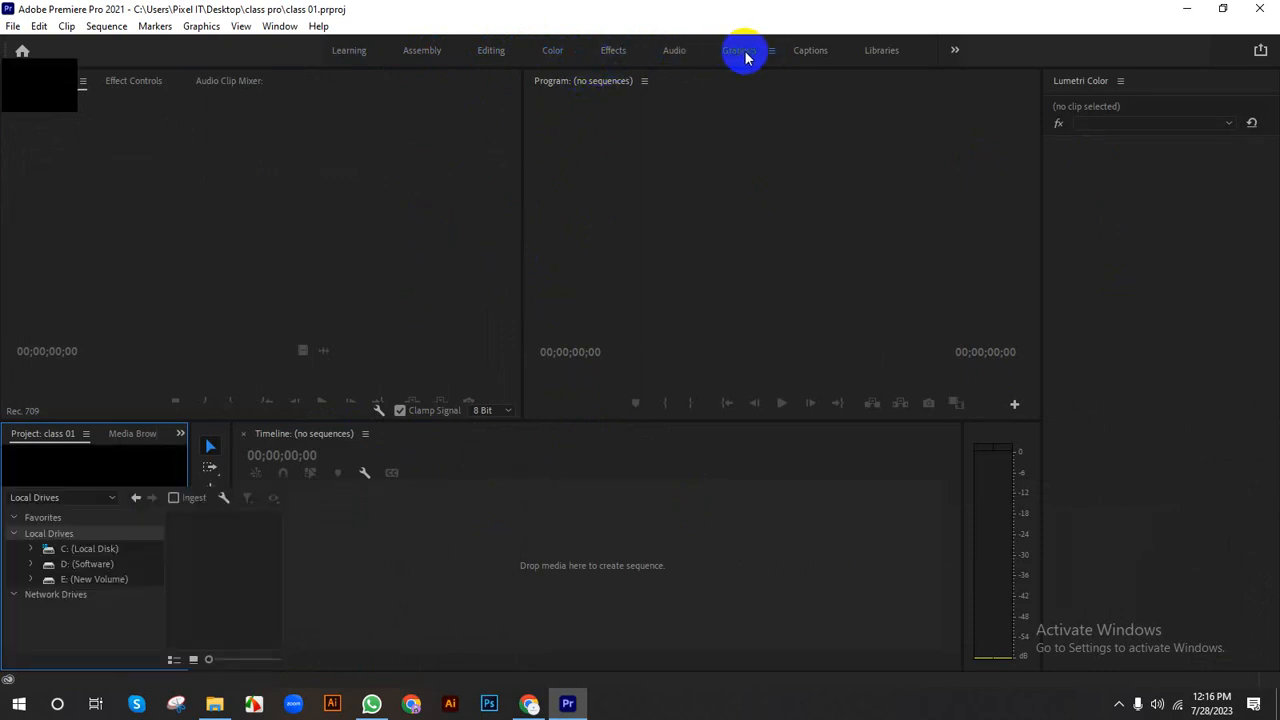
pyautogui.click(483, 52)
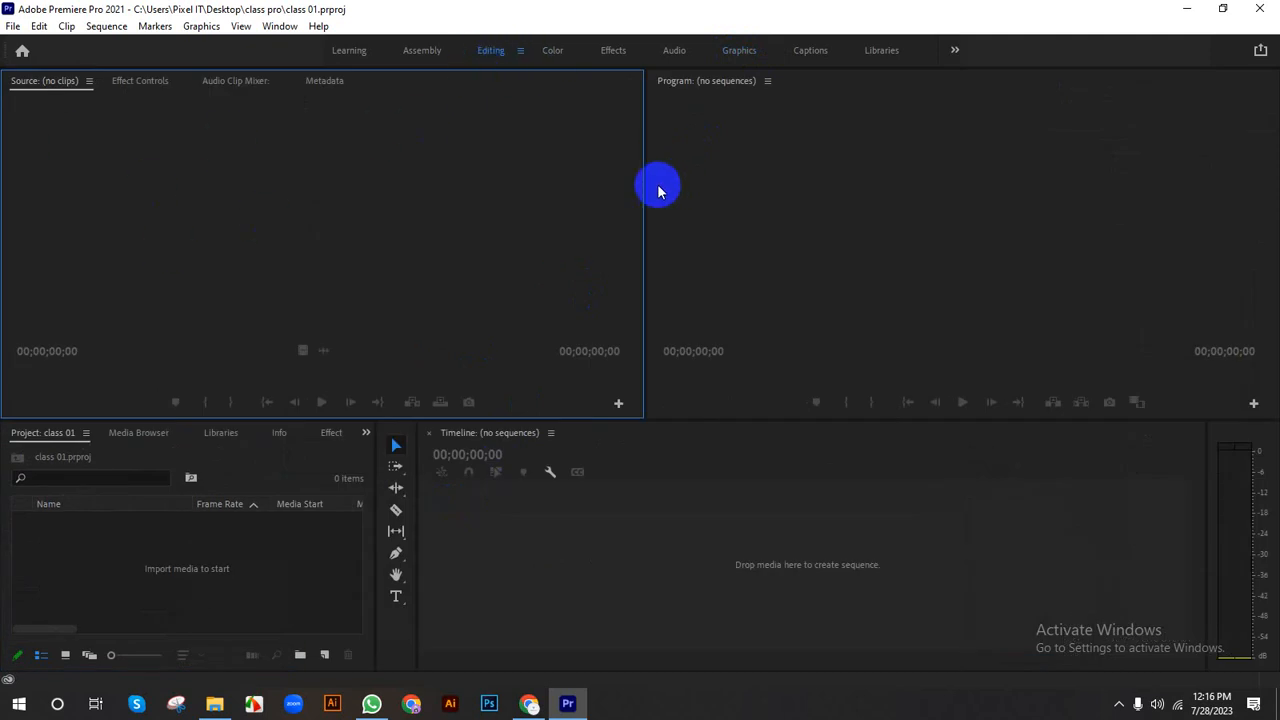
# Step: Narrow the Source monitor so that the Program monitor takes up most of the upper workspace
pyautogui.moveTo(646, 188); pyautogui.dragTo(429, 194)
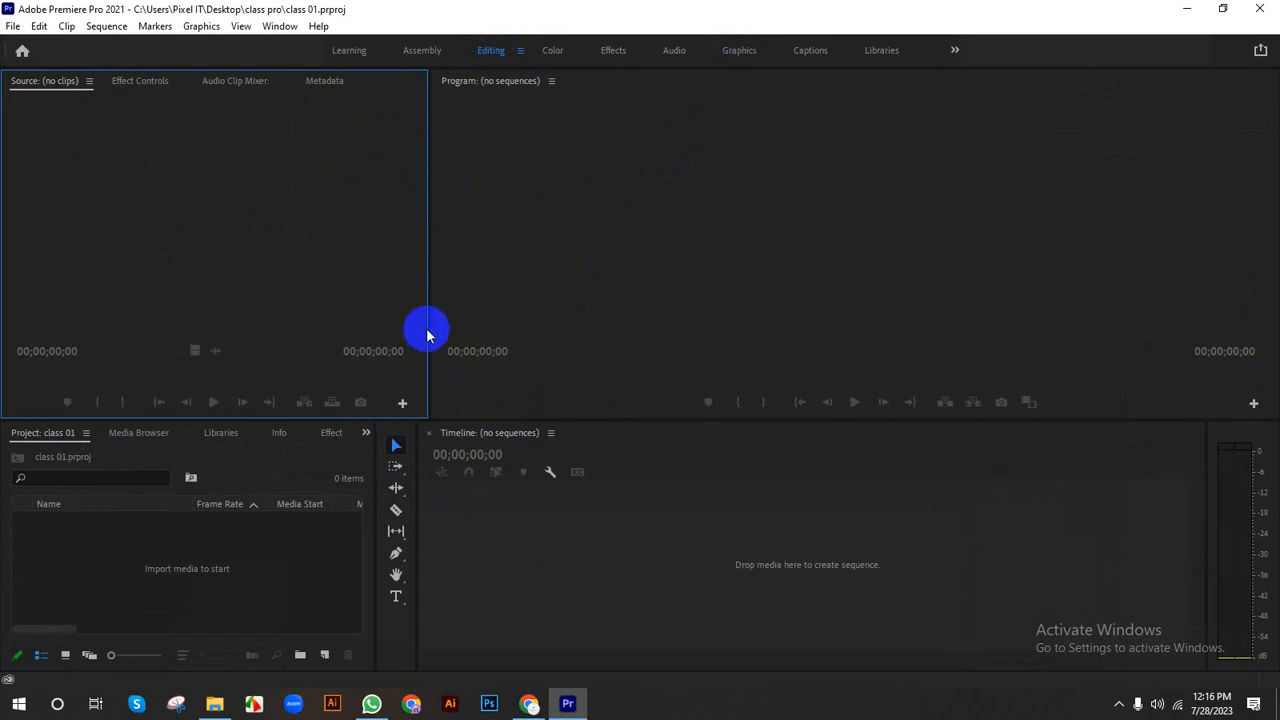
pyautogui.moveTo(428, 323); pyautogui.dragTo(368, 331)
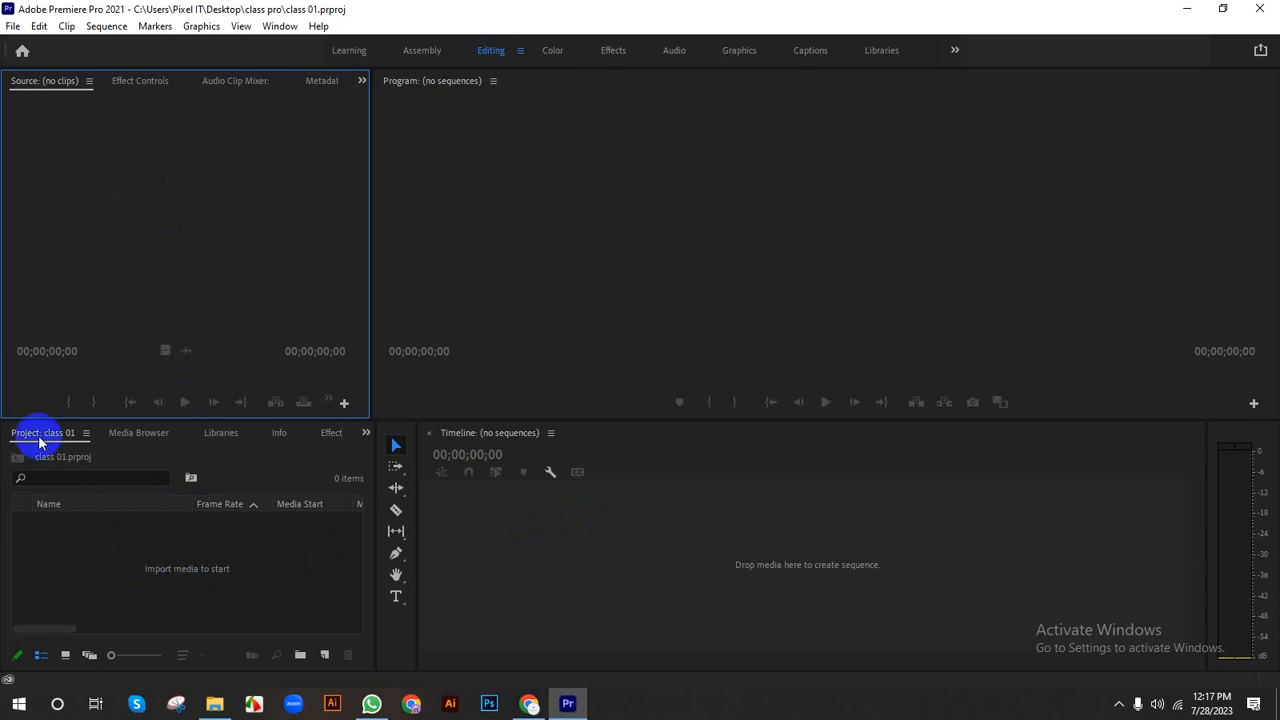
pyautogui.doubleClick(168, 543)
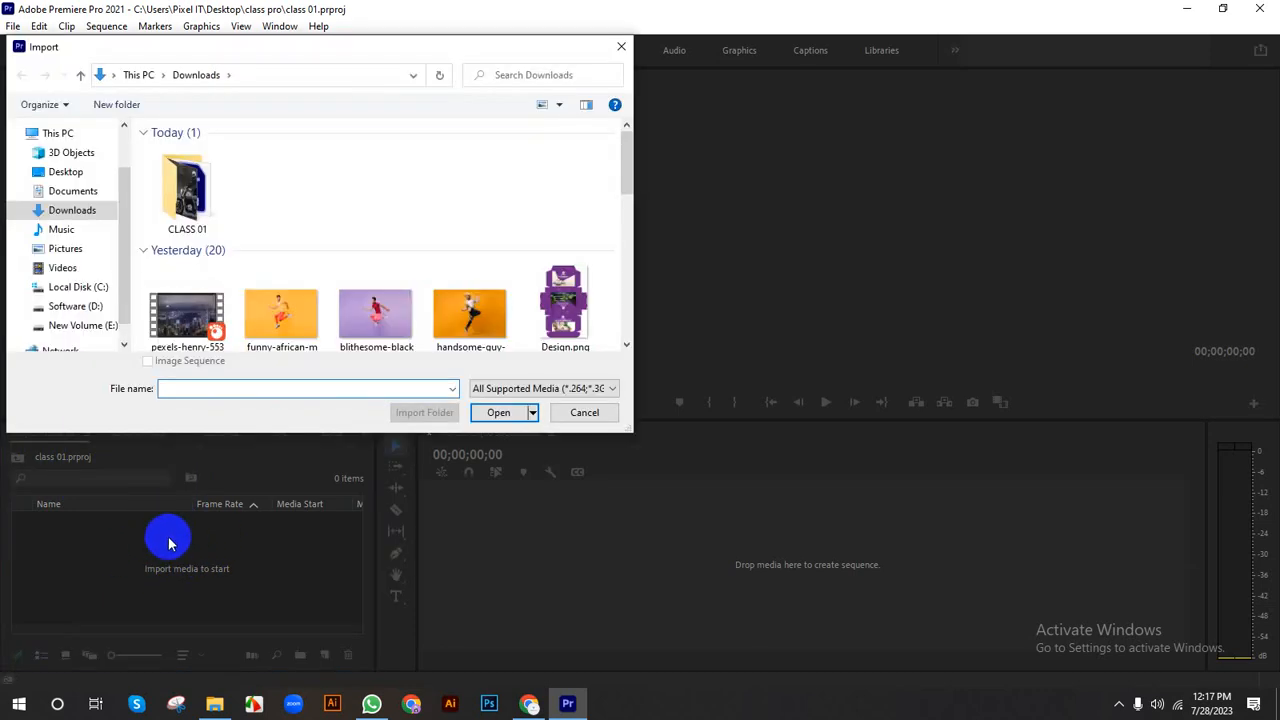
pyautogui.click(78, 218)
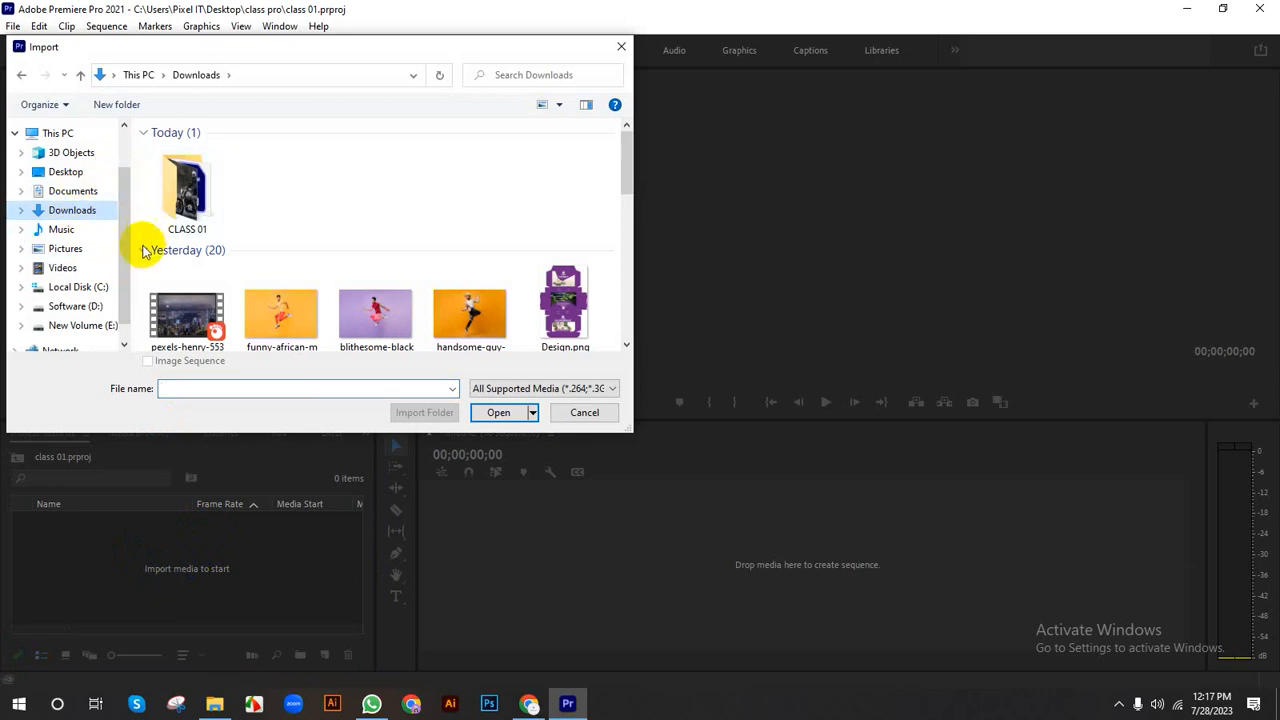
pyautogui.scroll(-3, 277, 271)
pyautogui.scroll(1, 256, 200)
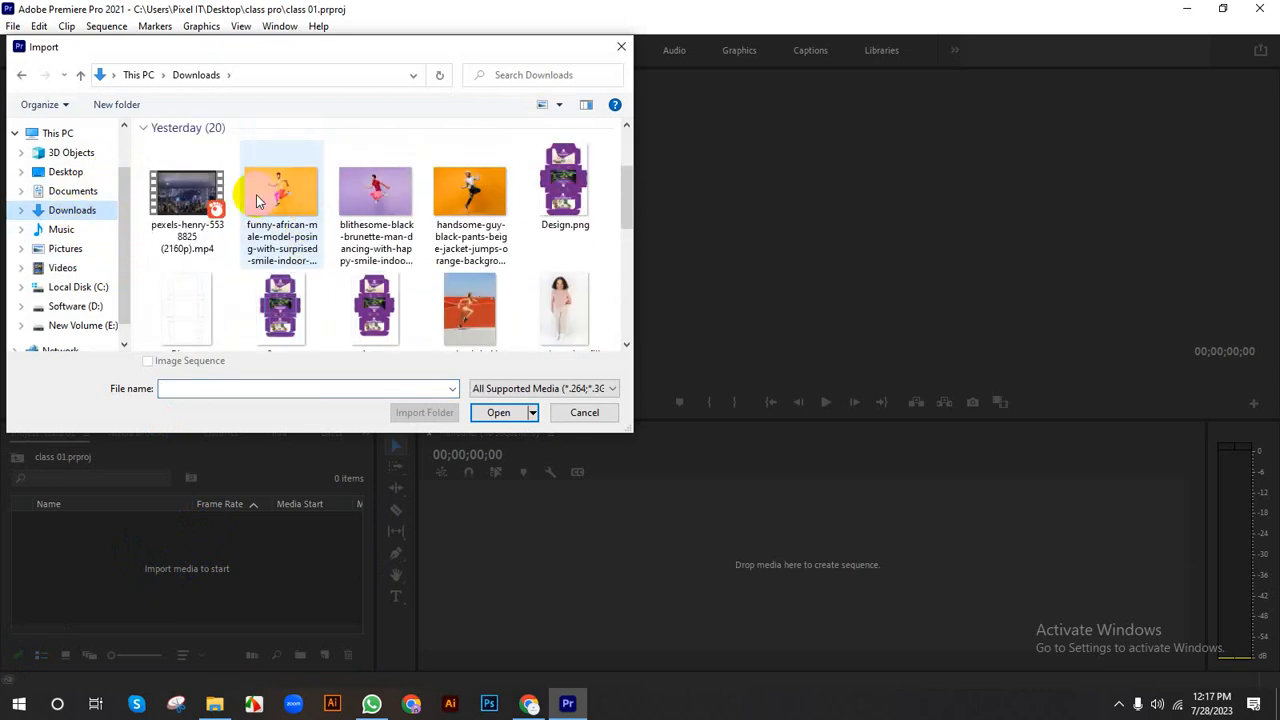
pyautogui.scroll(2, 256, 200)
pyautogui.doubleClick(190, 188)
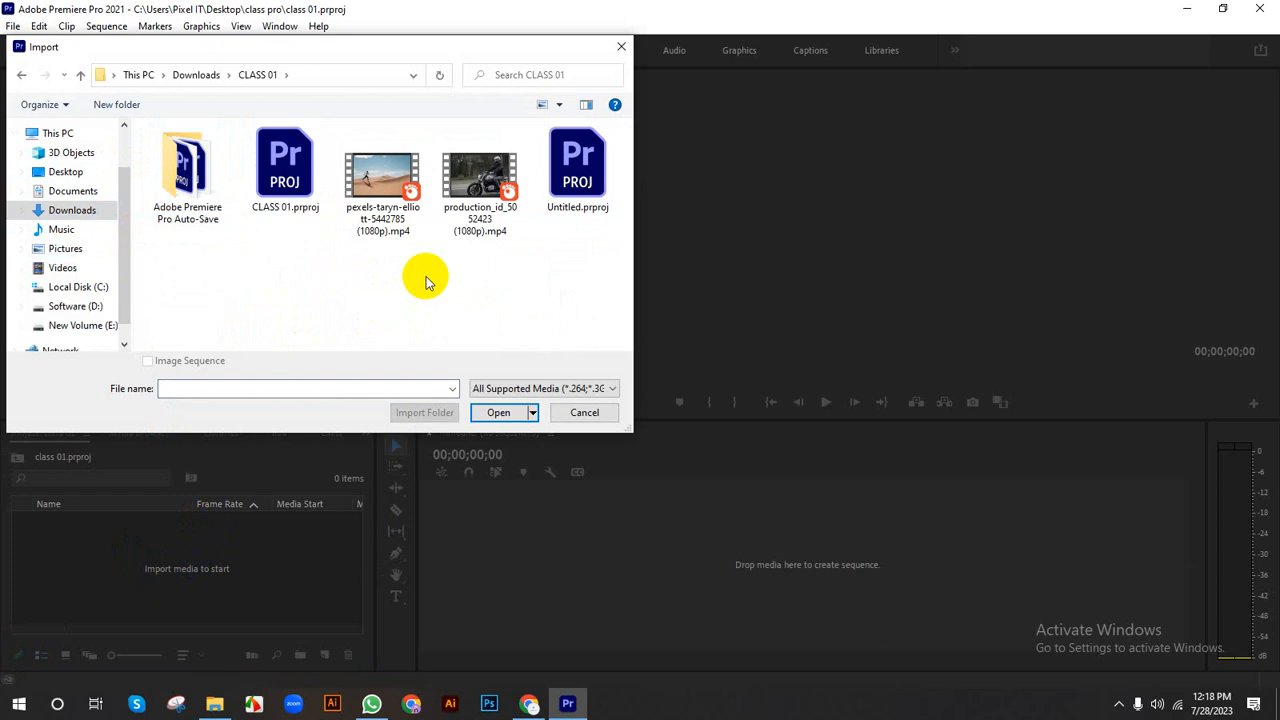
pyautogui.click(373, 200)
pyautogui.click(498, 412)
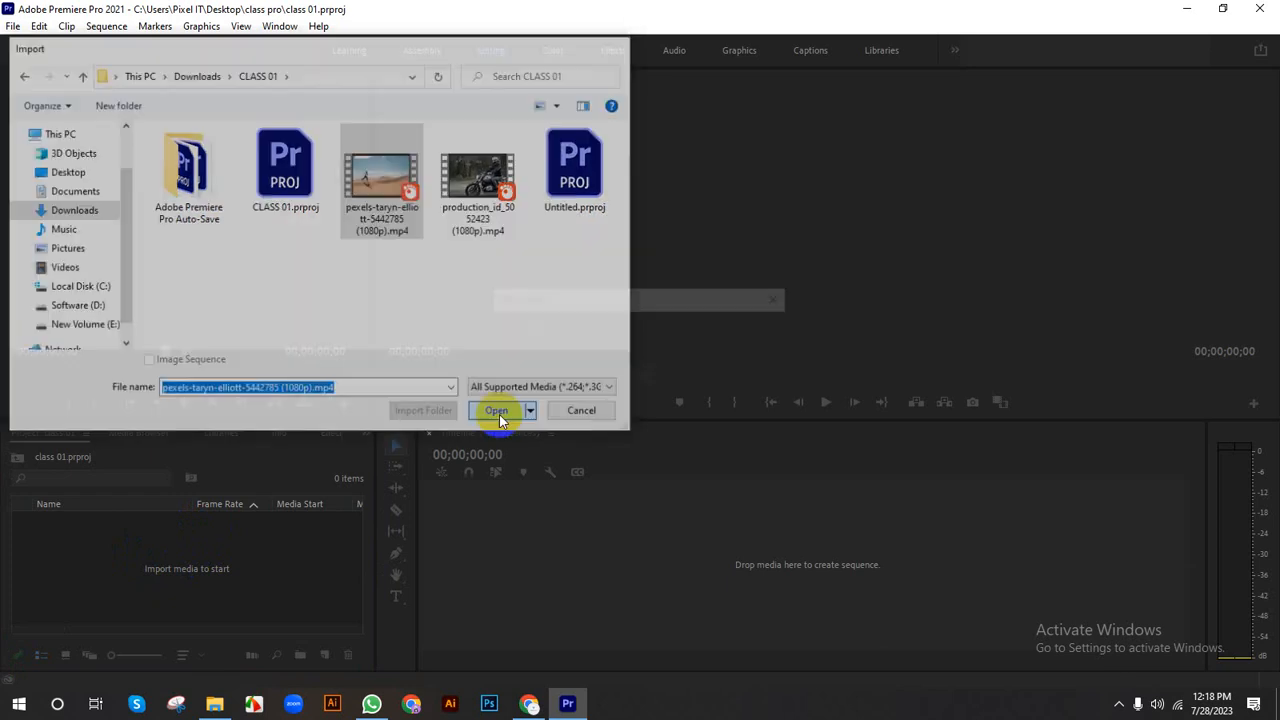
pyautogui.click(1119, 703)
pyautogui.doubleClick(108, 540)
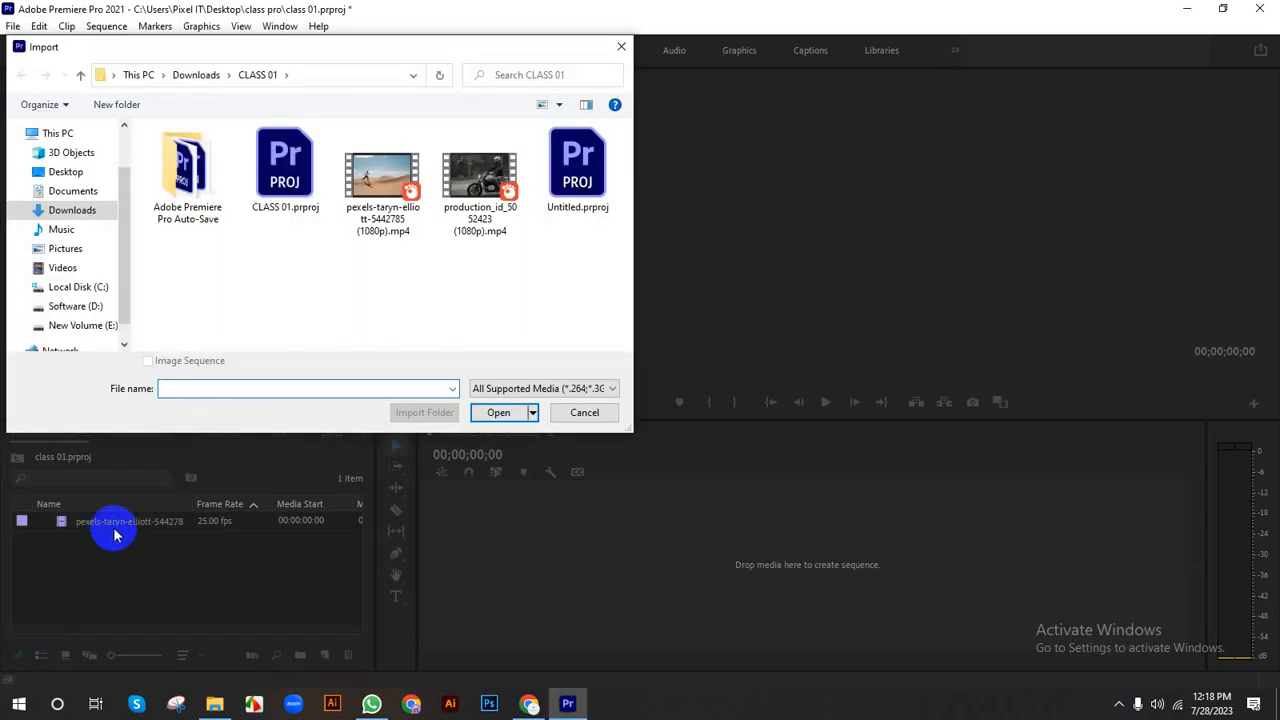
pyautogui.click(476, 198)
pyautogui.click(513, 424)
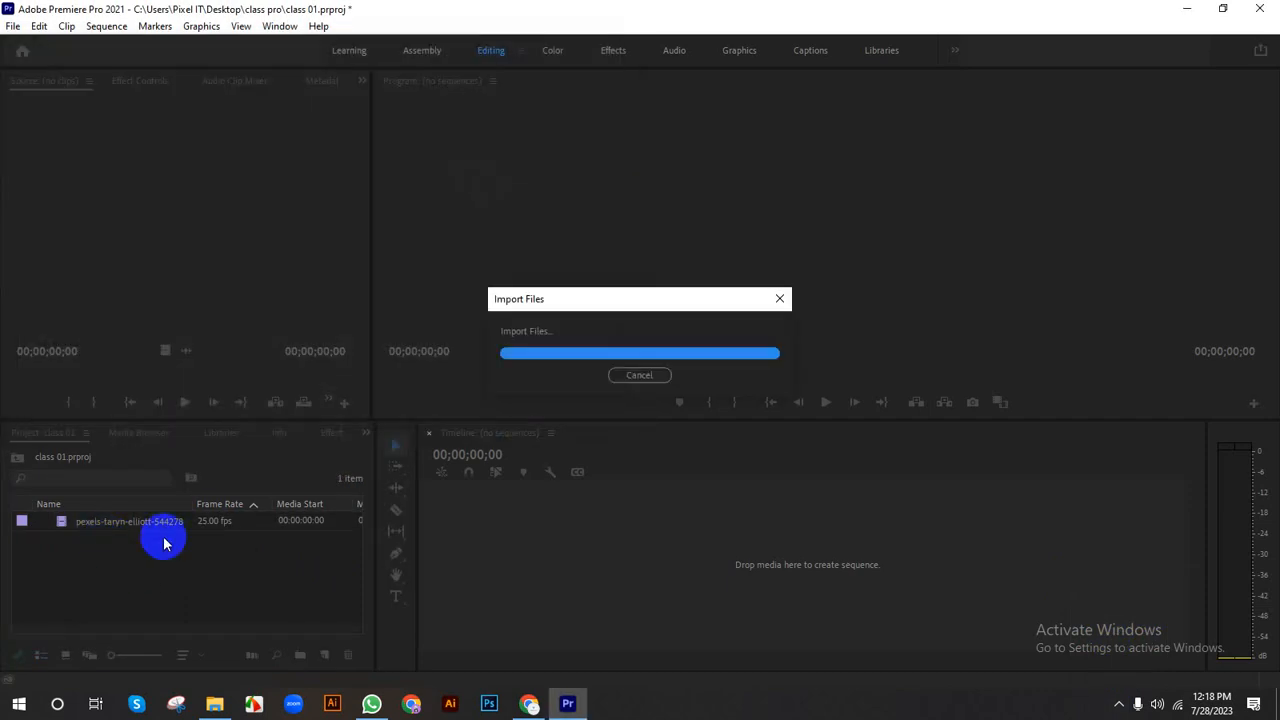
pyautogui.click(140, 570)
pyautogui.rightClick(140, 570)
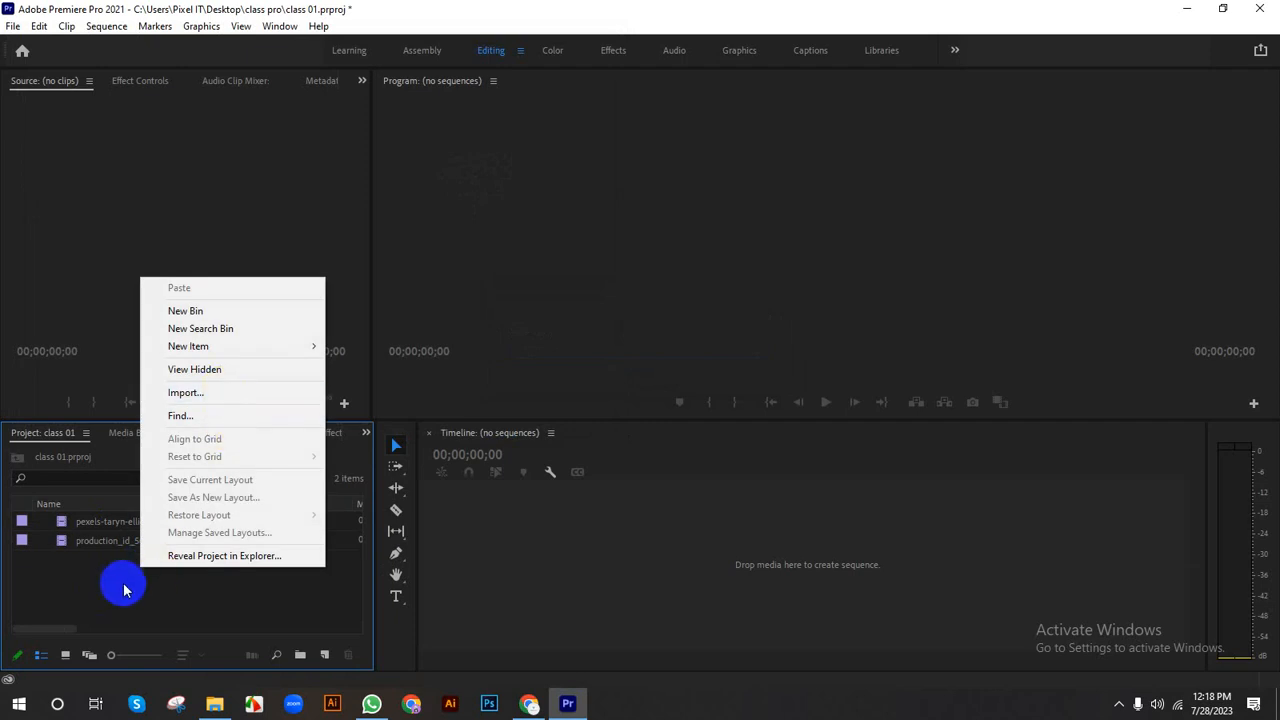
pyautogui.click(13, 26)
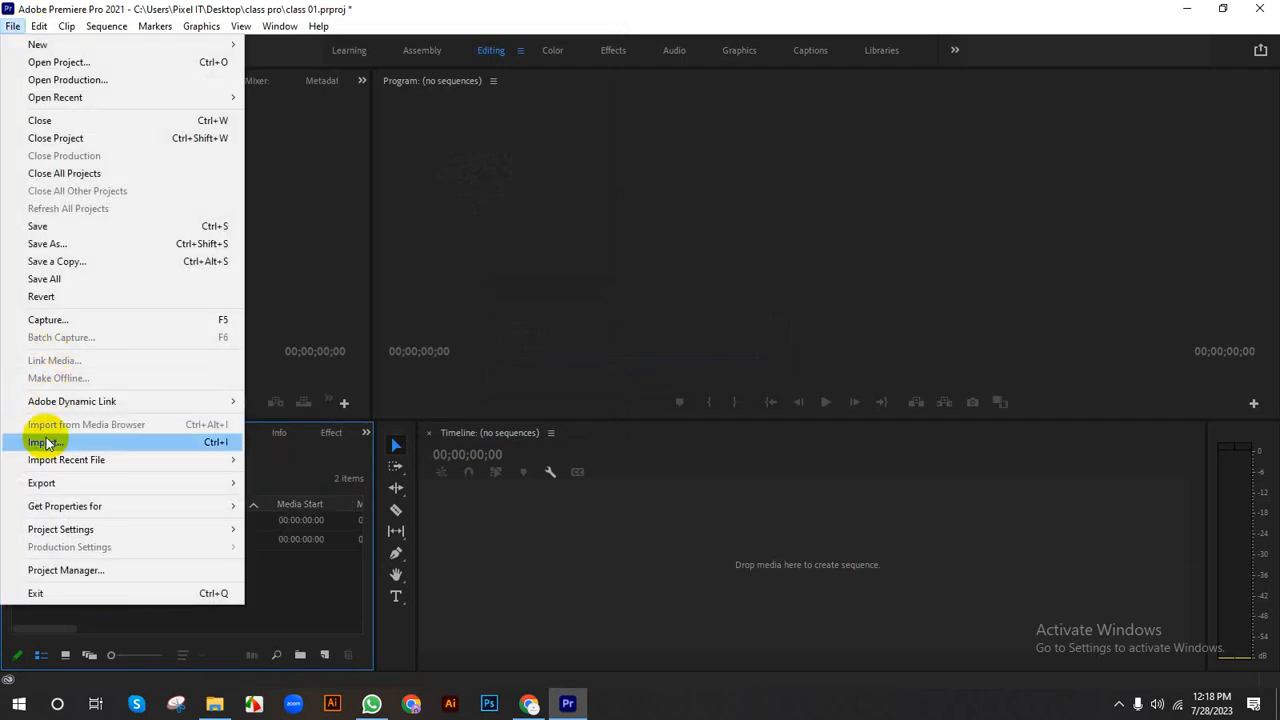
pyautogui.click(305, 582)
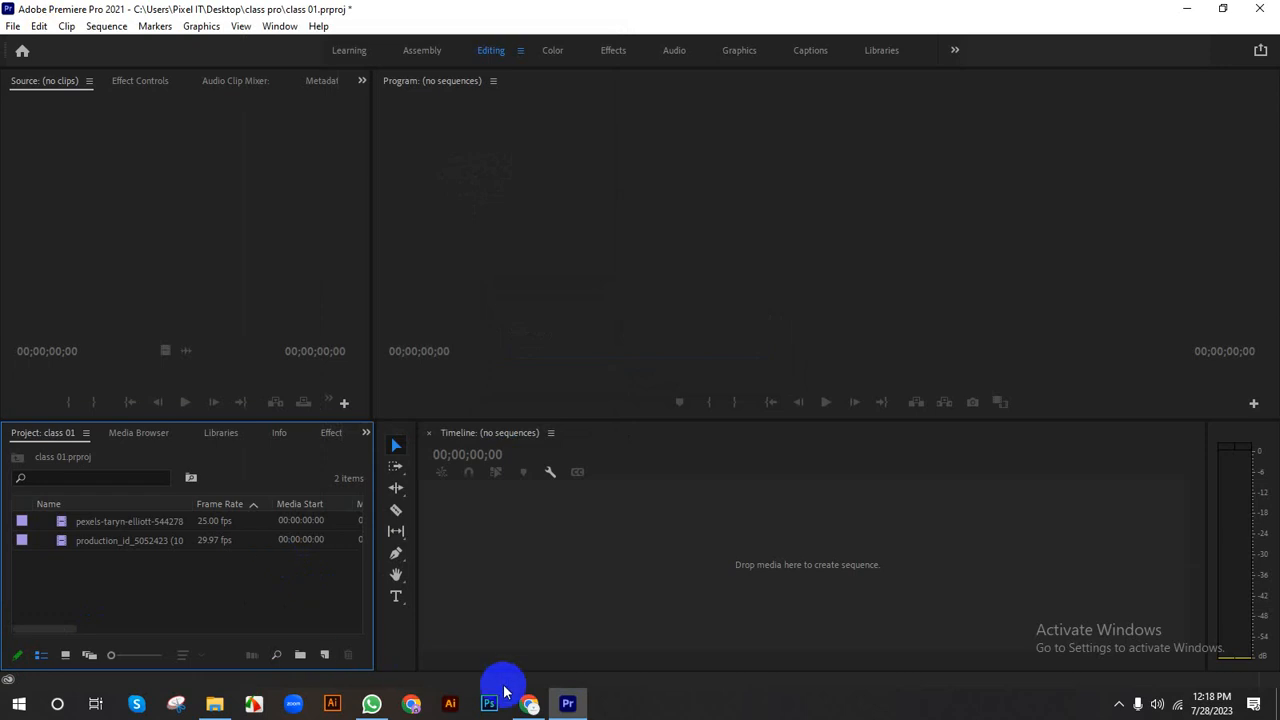
# Step: Switch to the Pexels page in Chrome and check that the bike ride search is filtered to Videos
pyautogui.click(529, 703)
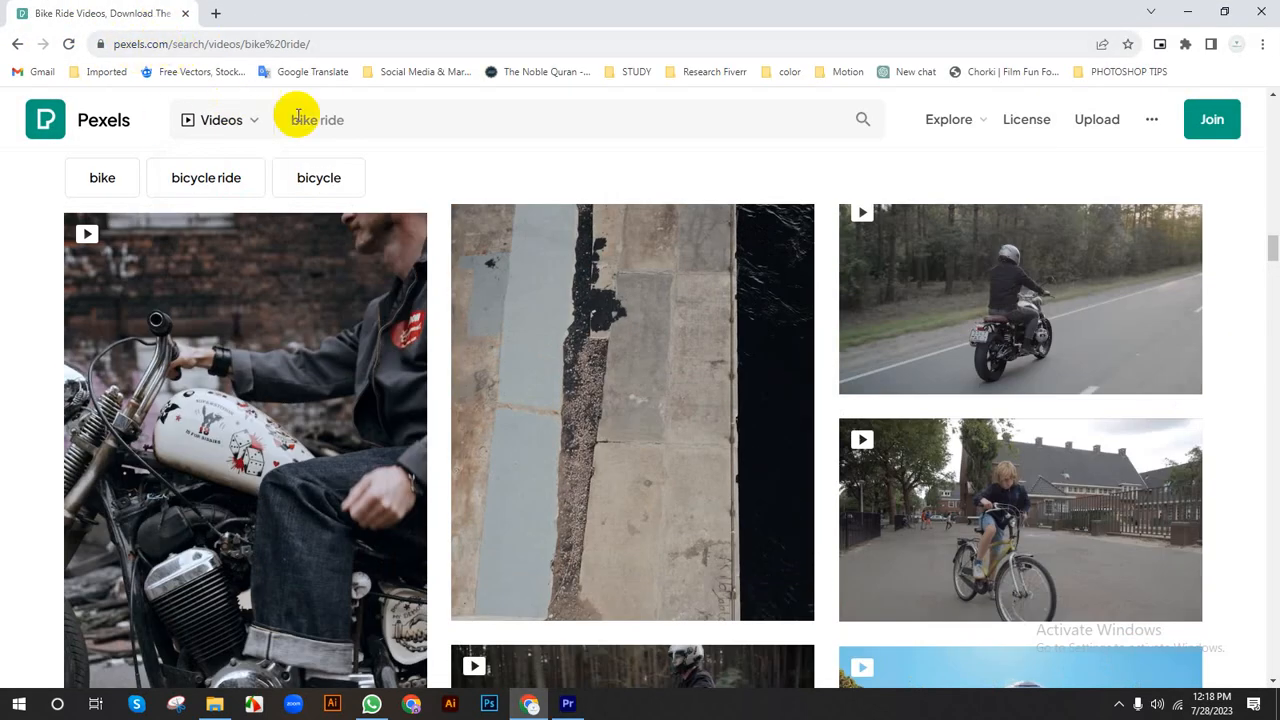
pyautogui.click(243, 120)
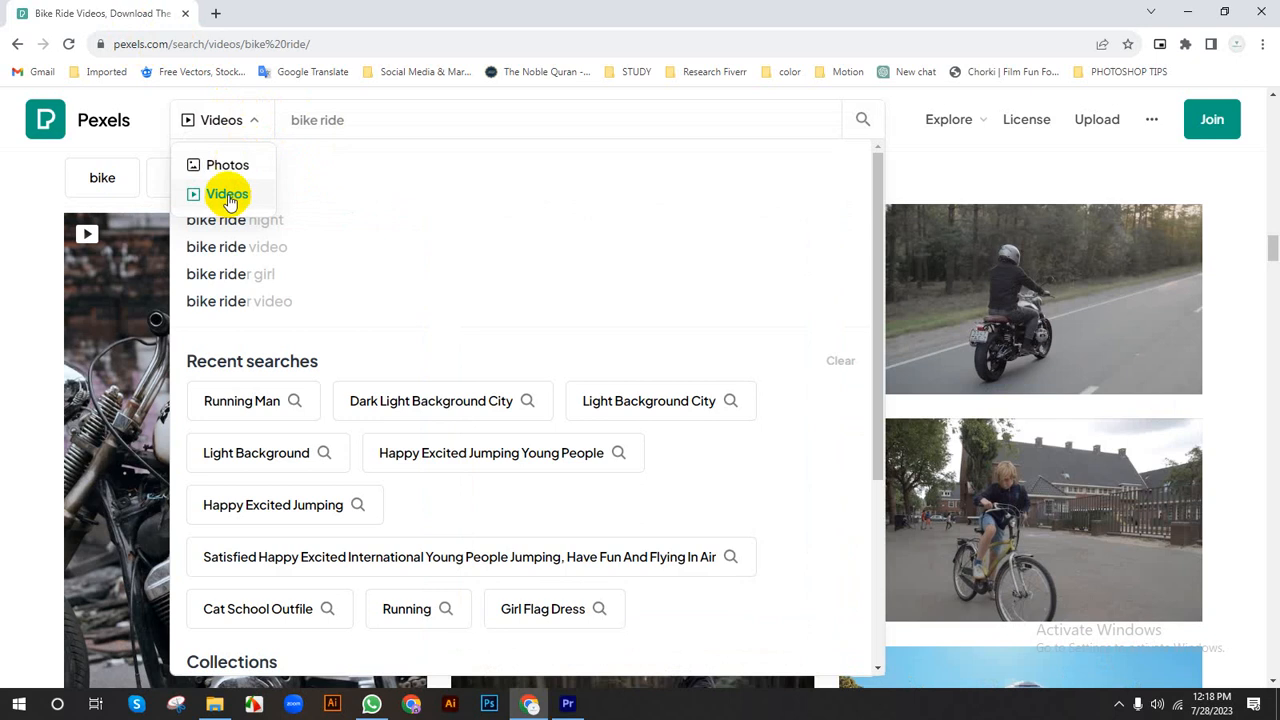
pyautogui.click(43, 186)
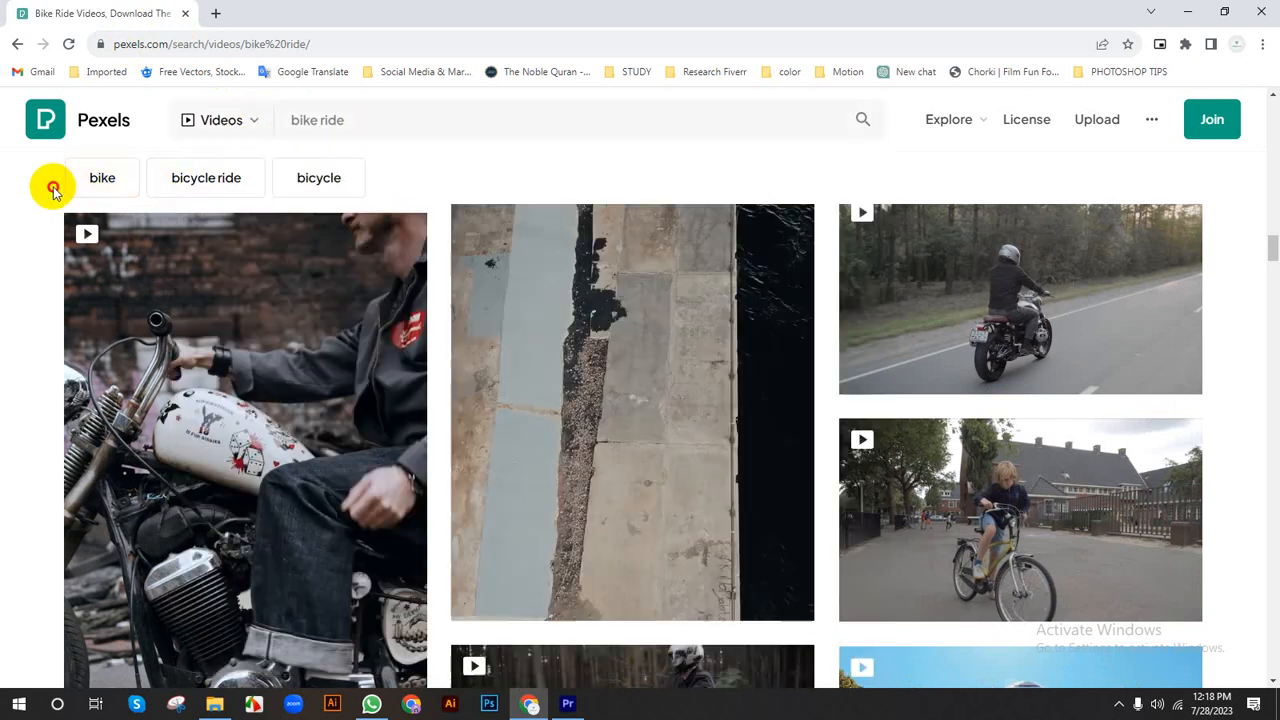
pyautogui.click(390, 118)
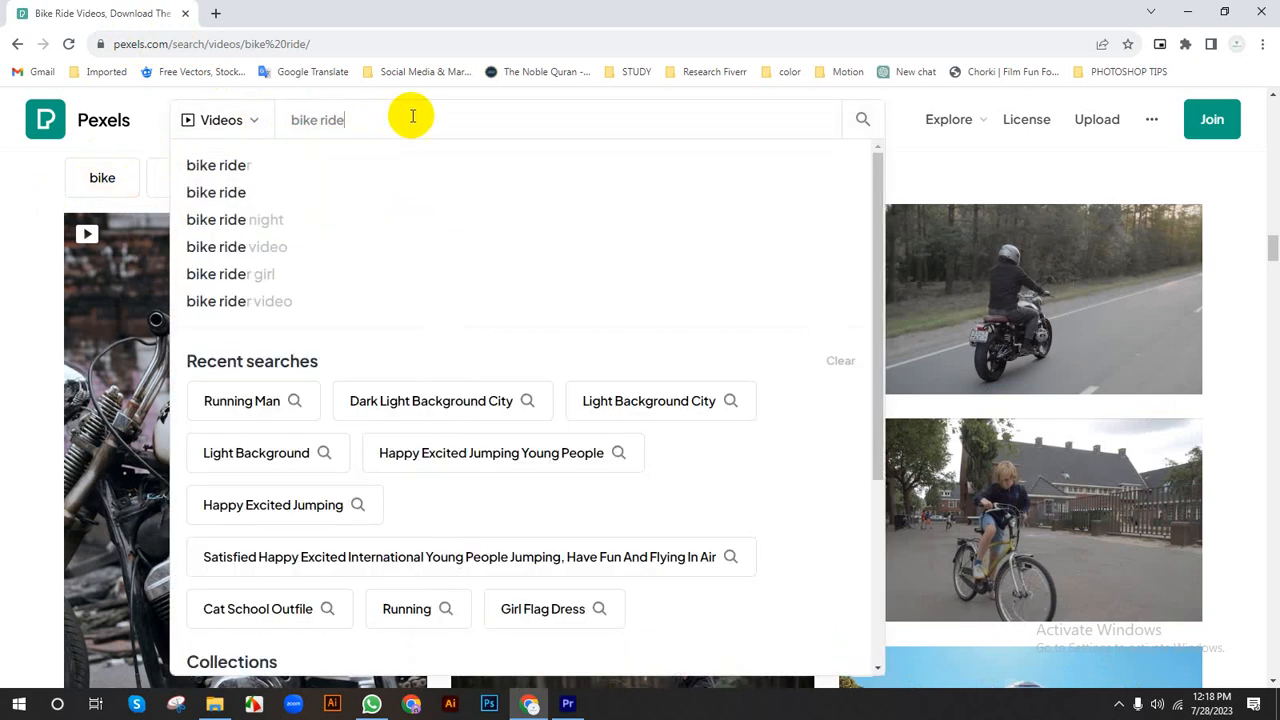
pyautogui.moveTo(449, 120); pyautogui.dragTo(300, 120)
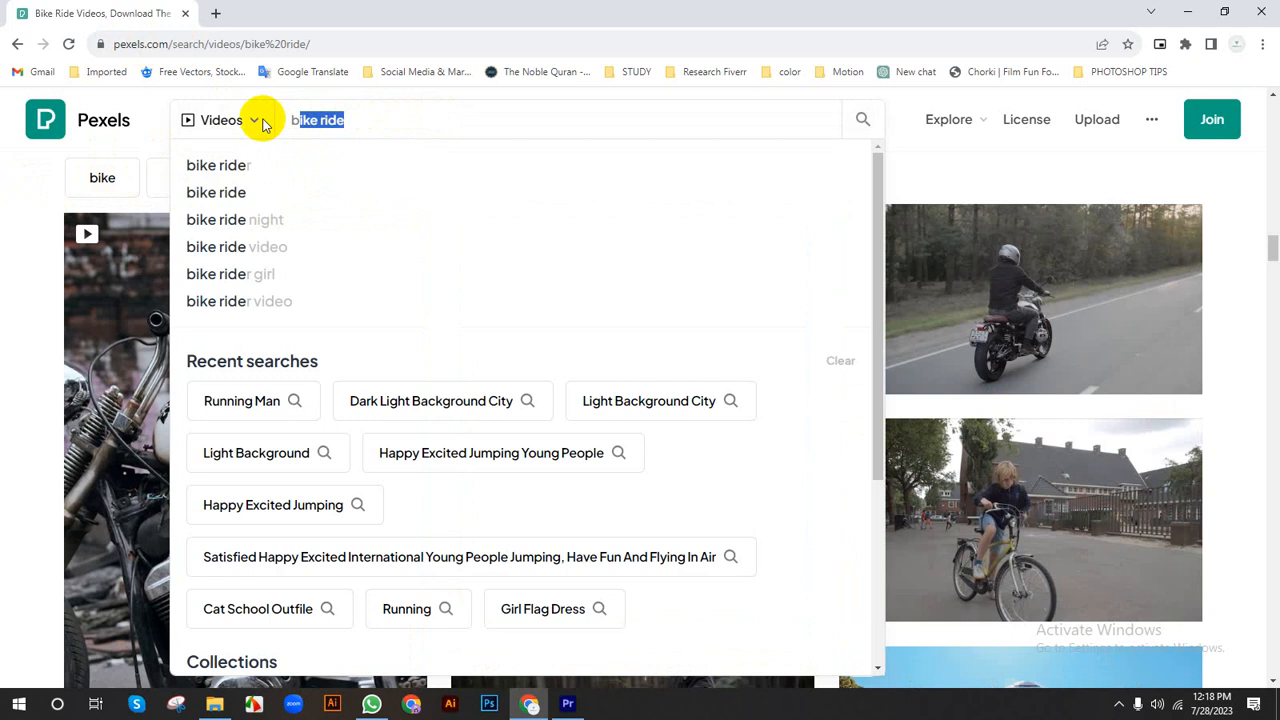
pyautogui.click(222, 120)
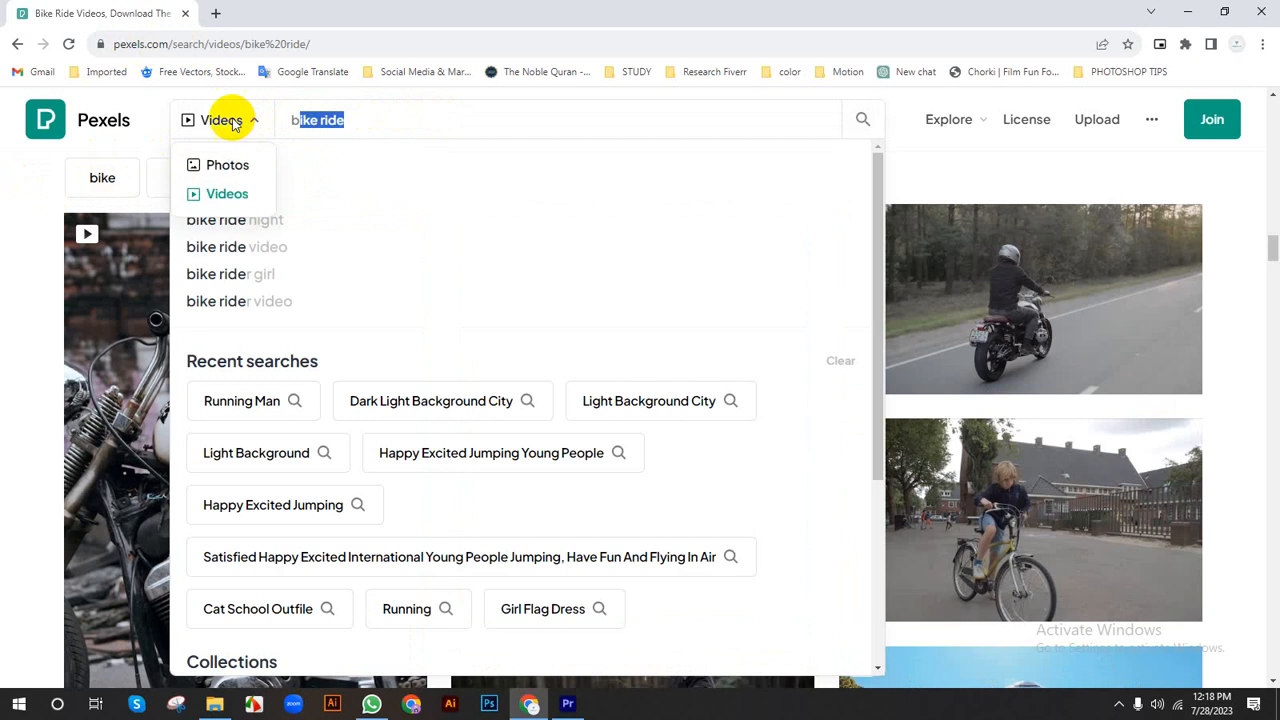
pyautogui.click(216, 194)
pyautogui.click(897, 134)
# Step: Open the Pexels video of a man in a helmet riding a motorcycle past a forest and pause its preview
pyautogui.scroll(-3, 530, 314)
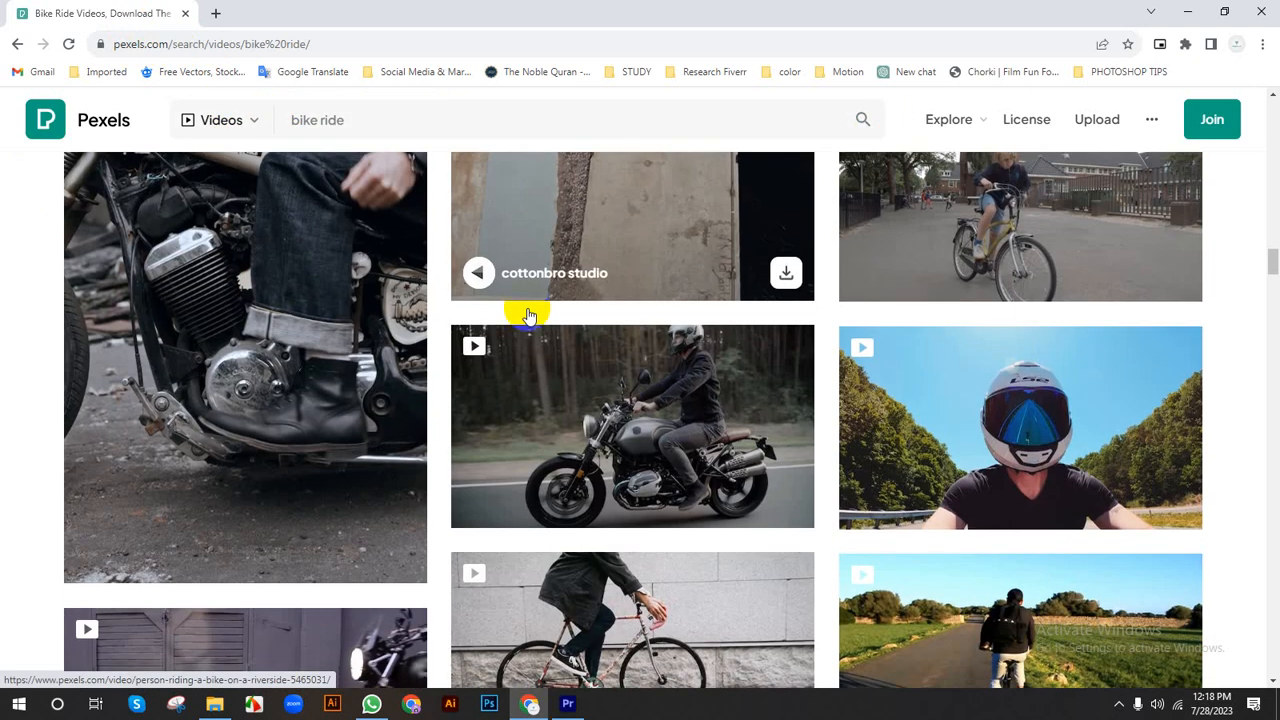
pyautogui.click(705, 400)
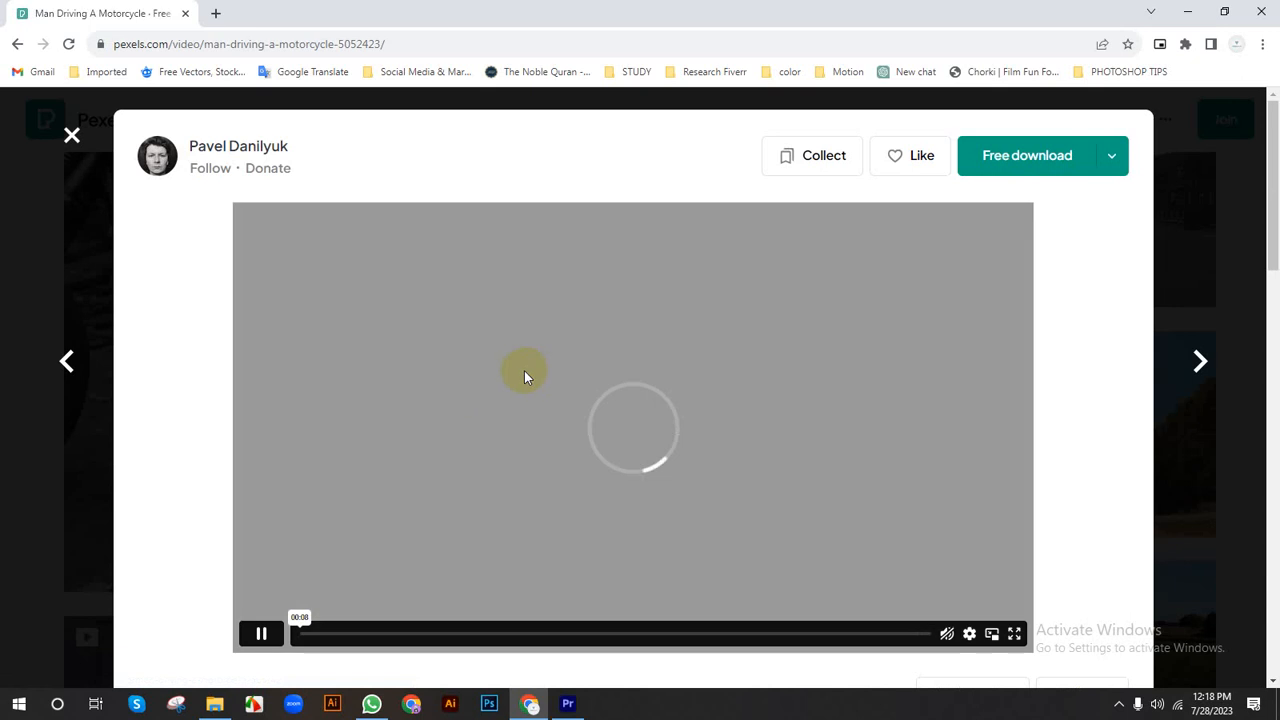
pyautogui.click(254, 639)
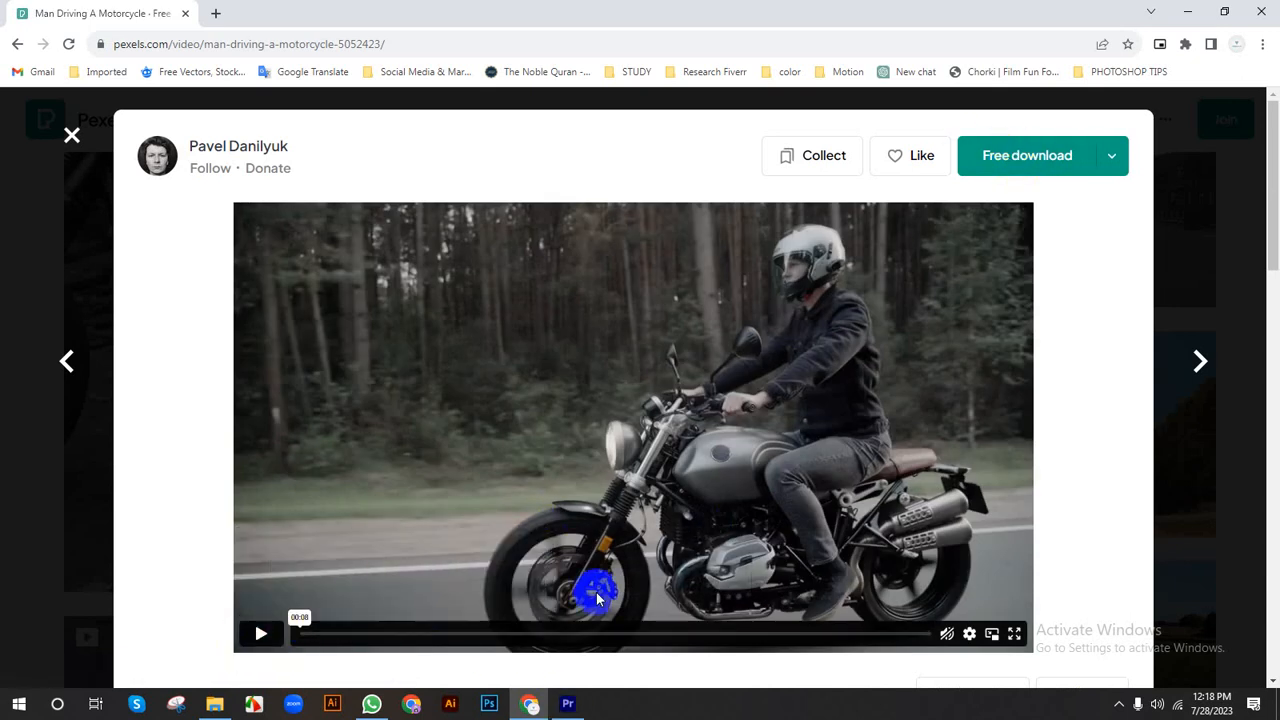
# Step: Switch back to Premiere Pro and display the two imported clips as thumbnails in Icon View
pyautogui.click(567, 705)
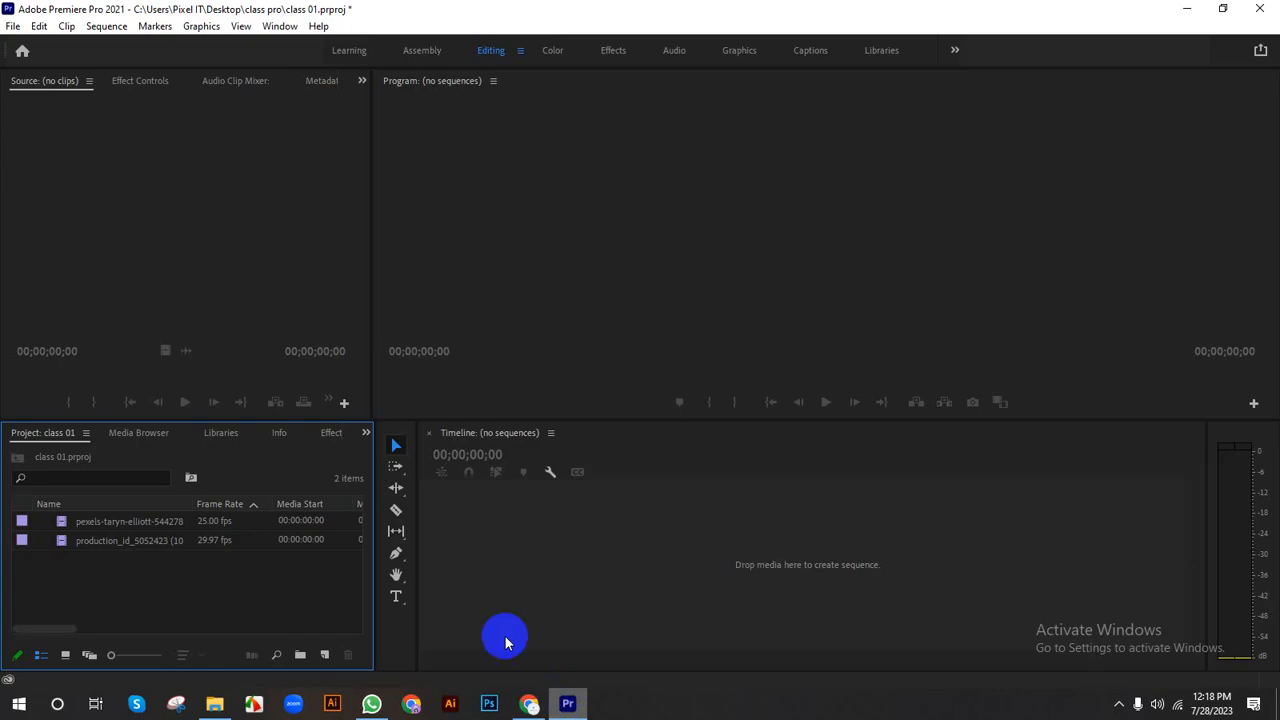
pyautogui.click(82, 530)
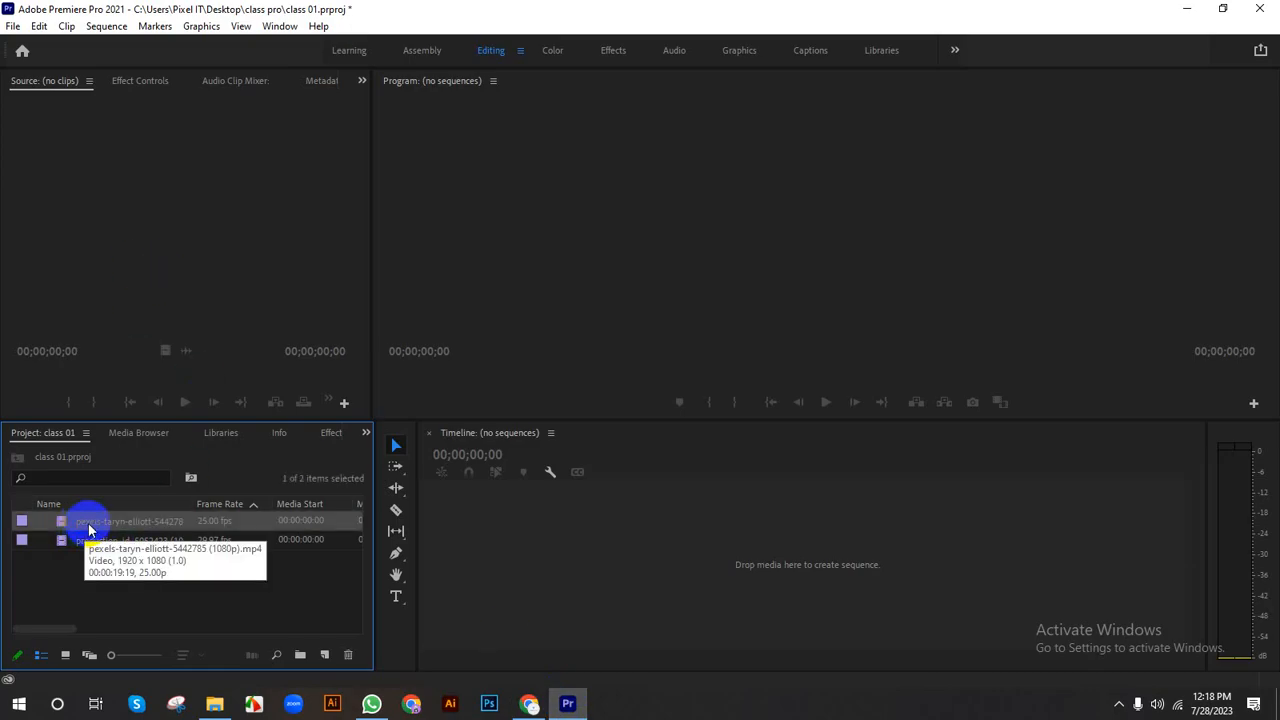
pyautogui.click(97, 542)
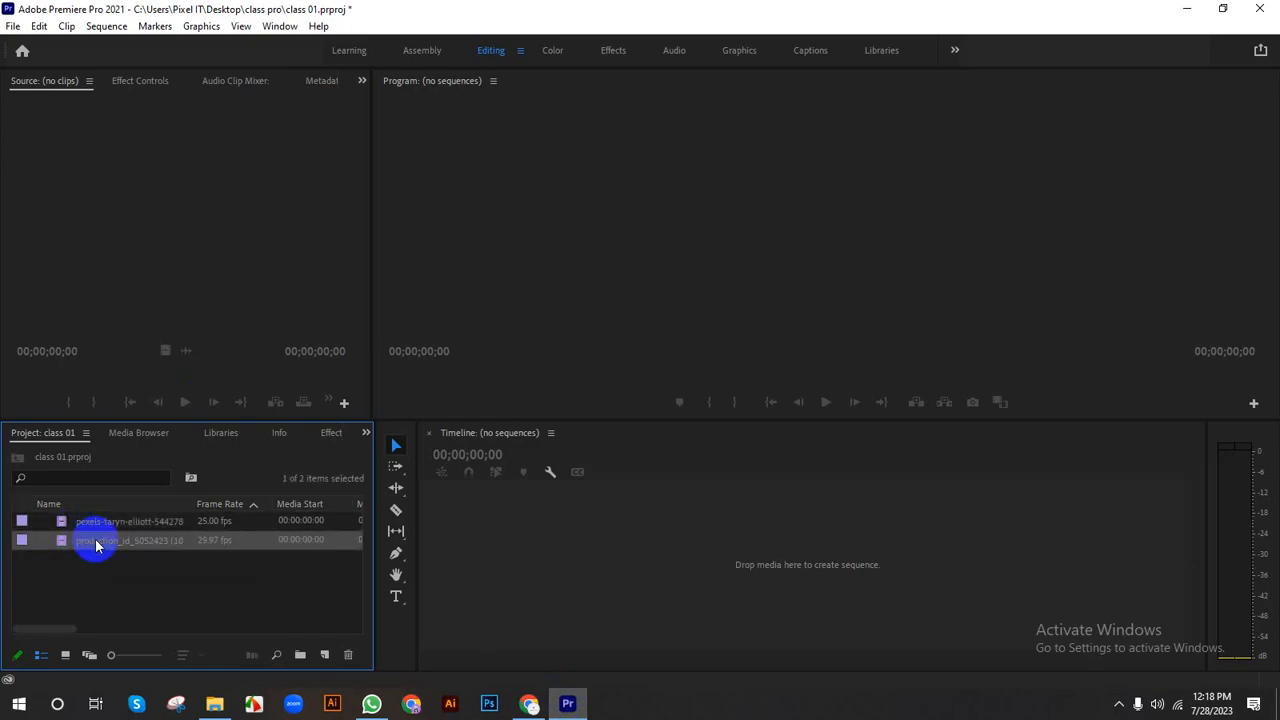
pyautogui.click(90, 524)
pyautogui.click(88, 542)
pyautogui.click(65, 655)
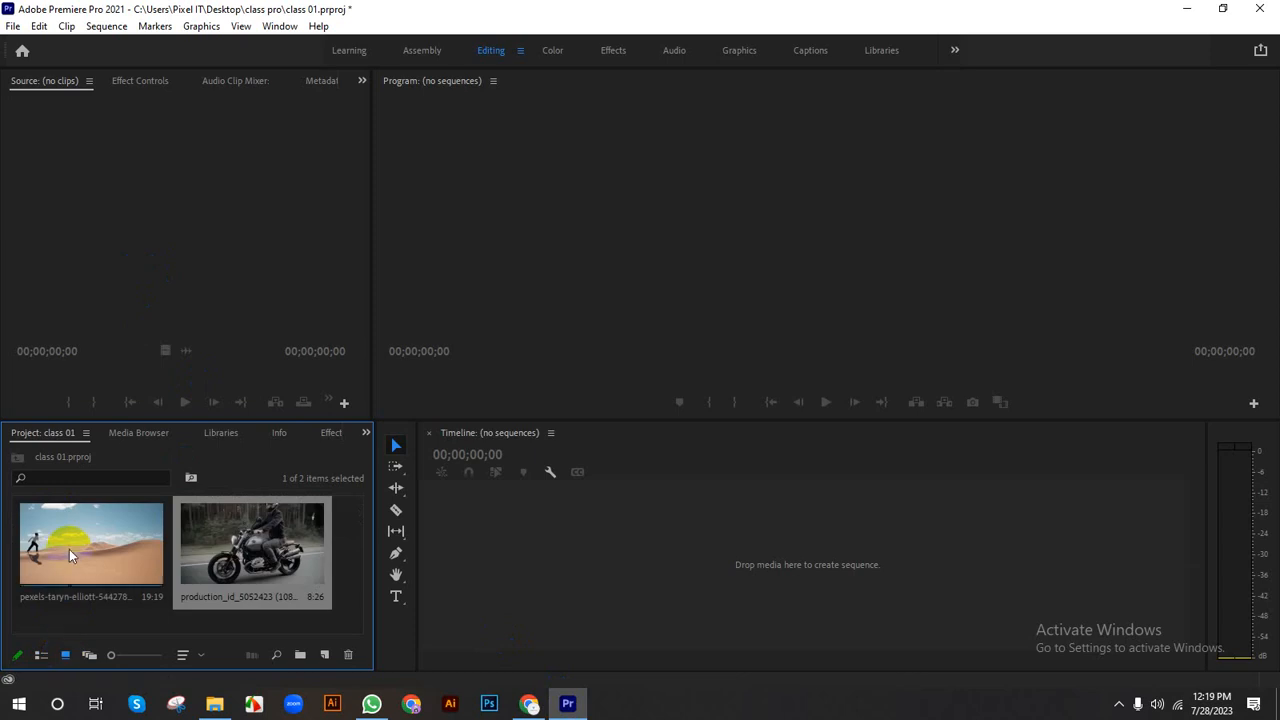
pyautogui.click(89, 655)
pyautogui.click(65, 655)
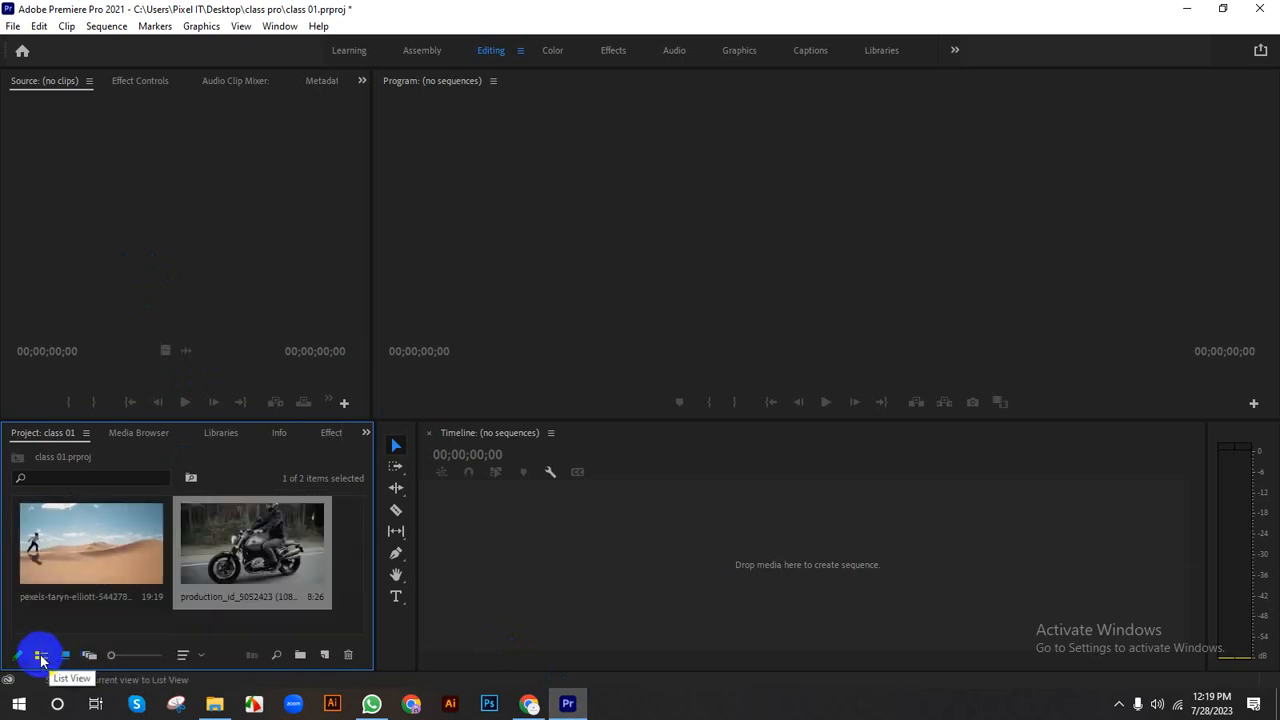
pyautogui.click(41, 655)
pyautogui.click(63, 656)
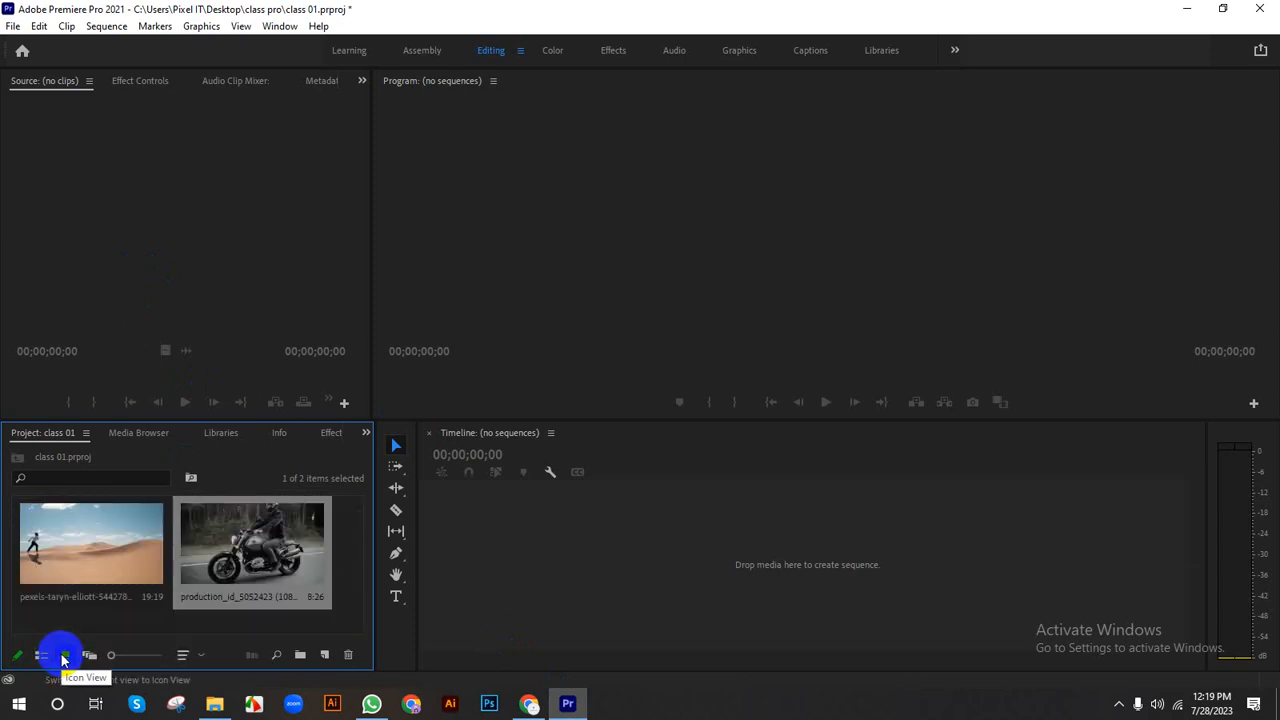
# Step: Load the desert clip in the Source monitor, play part of it, and keep the full clip length in the time ruler
pyautogui.doubleClick(95, 542)
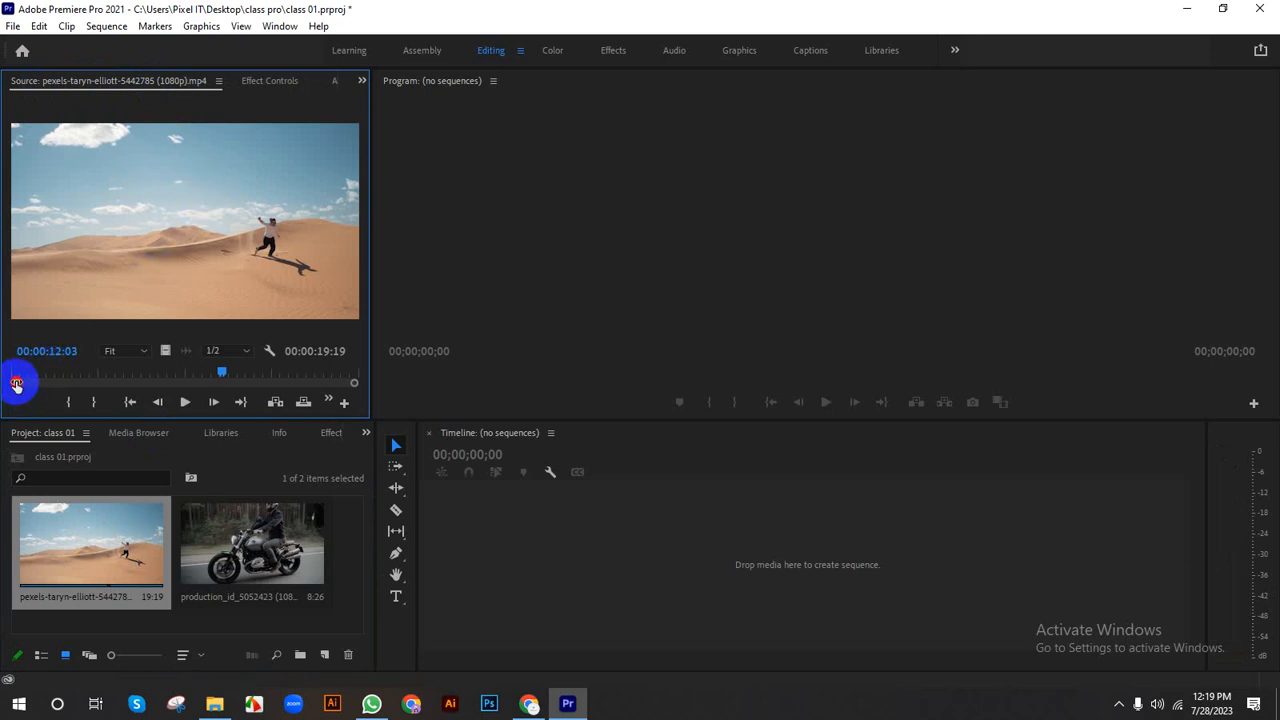
pyautogui.moveTo(16, 383); pyautogui.dragTo(109, 382)
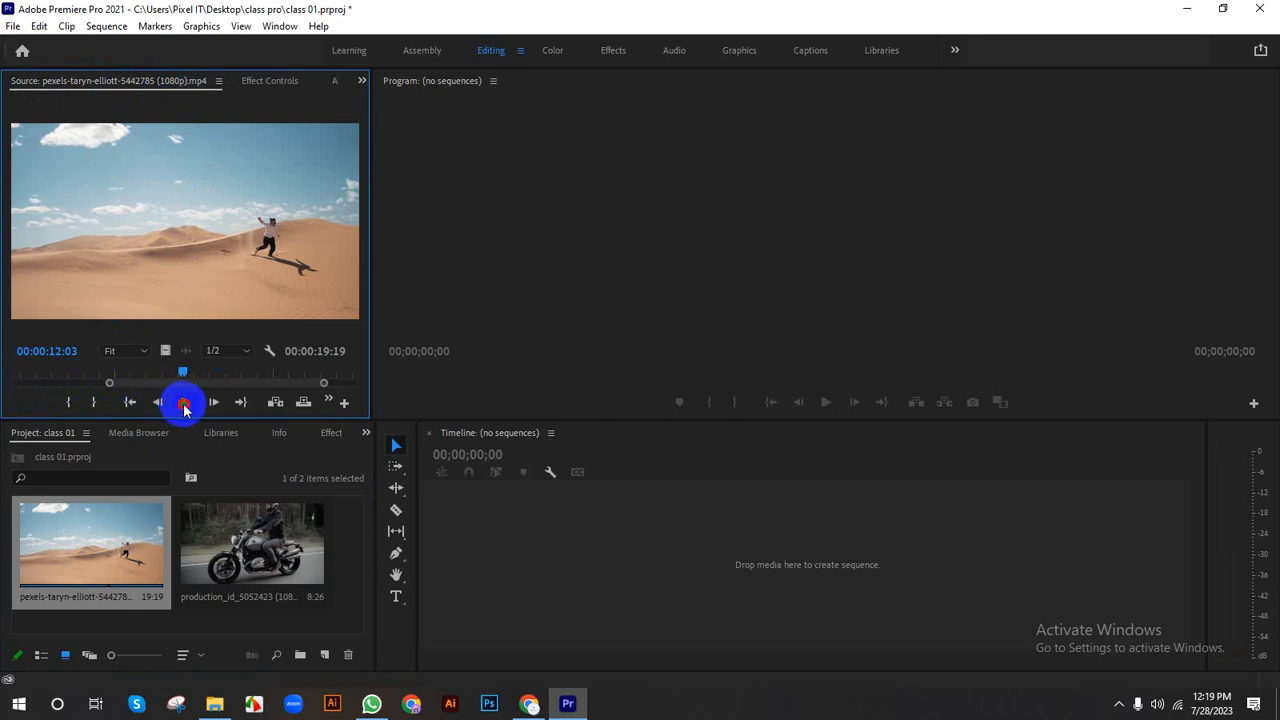
pyautogui.click(184, 405)
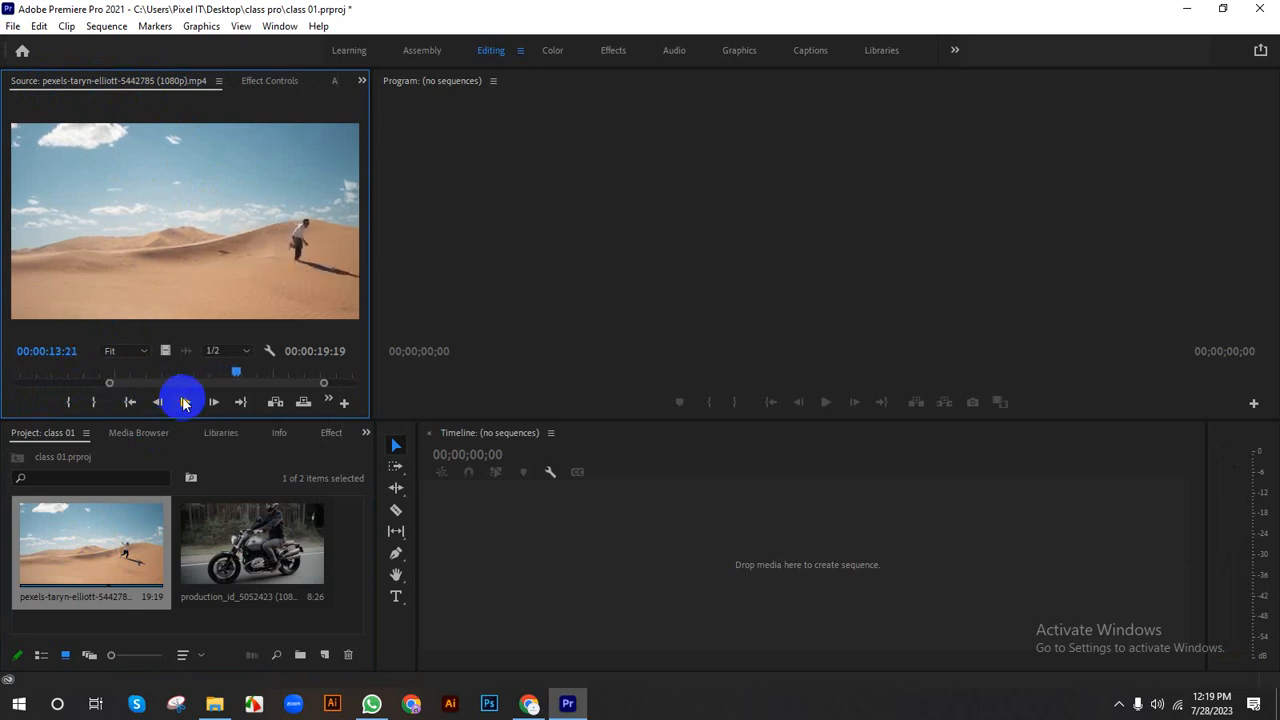
pyautogui.moveTo(107, 382); pyautogui.dragTo(8, 388)
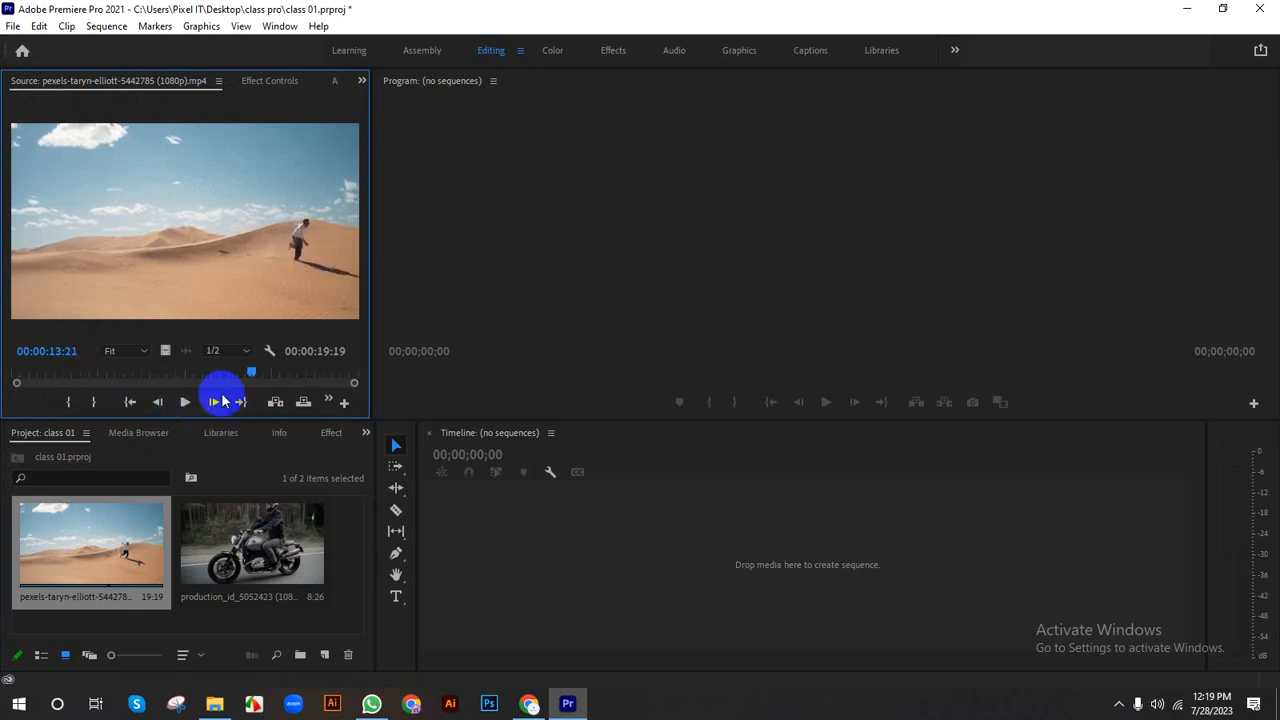
pyautogui.click(184, 402)
pyautogui.click(187, 402)
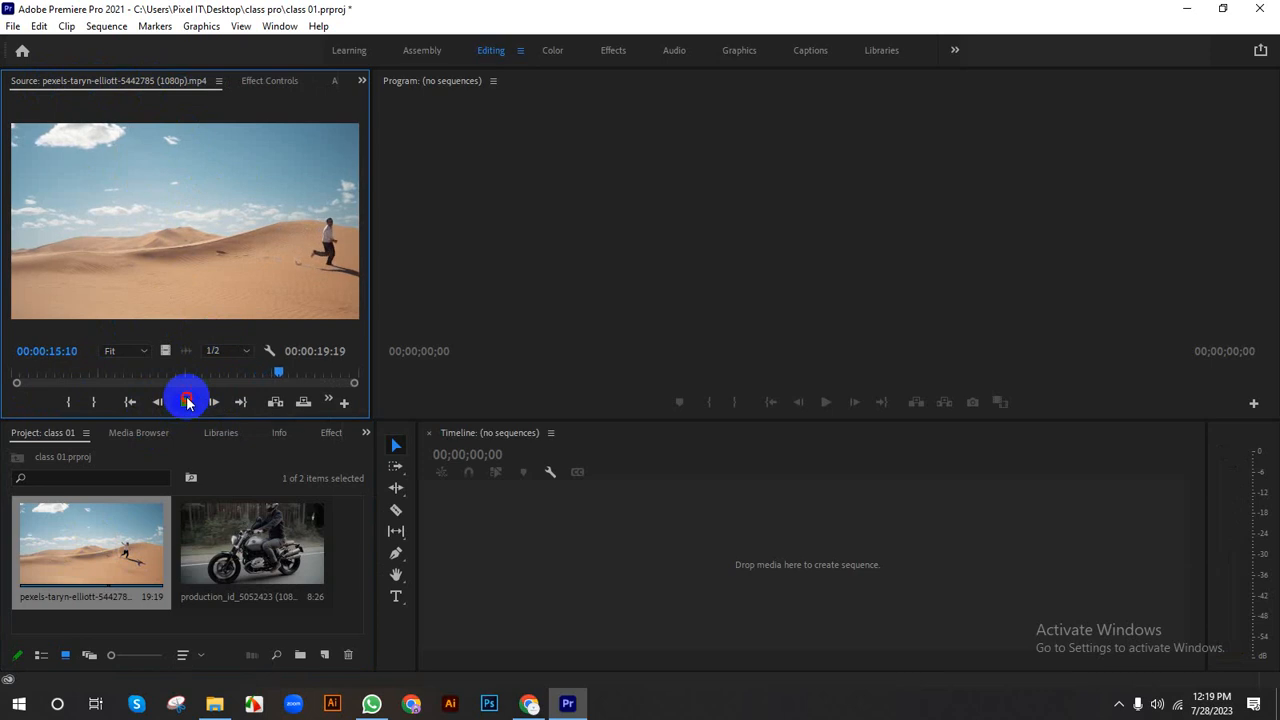
# Step: Mark the desert clip's In point at 00:00:07:12 and its Out point at 00:00:11:22 in the Source monitor
pyautogui.moveTo(277, 372); pyautogui.dragTo(140, 390)
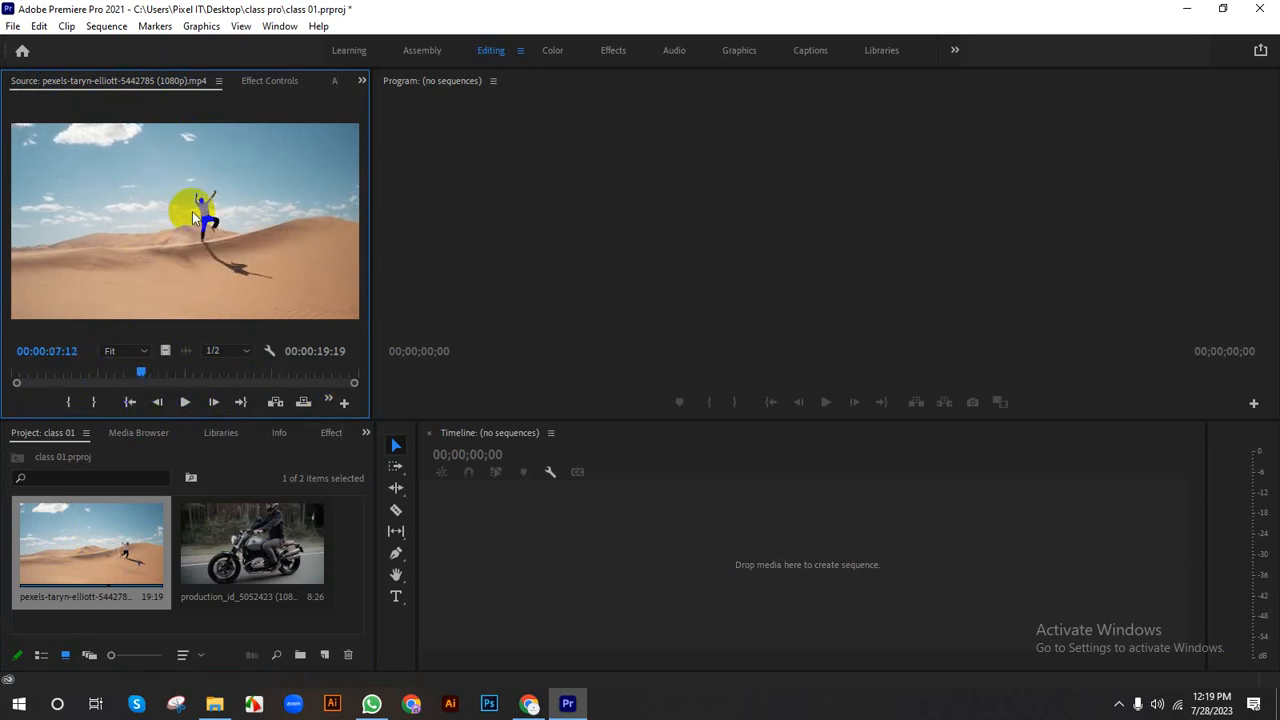
pyautogui.click(68, 404)
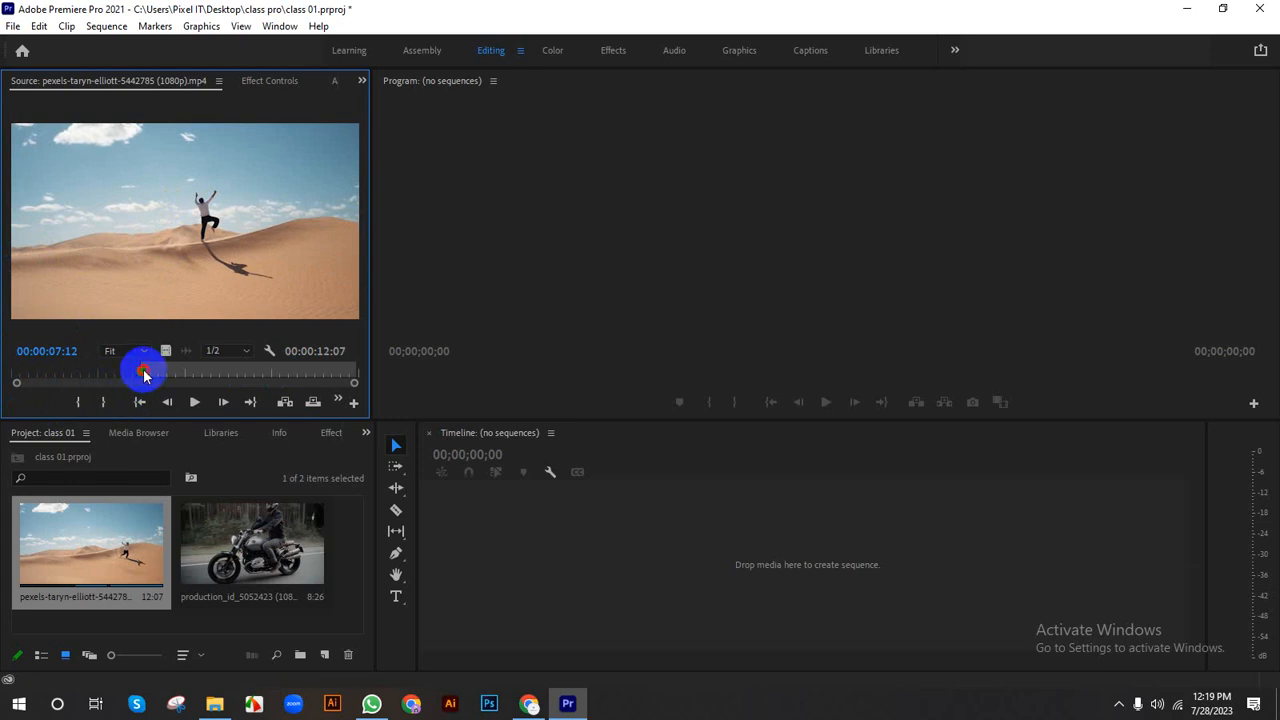
pyautogui.moveTo(144, 374); pyautogui.dragTo(217, 372)
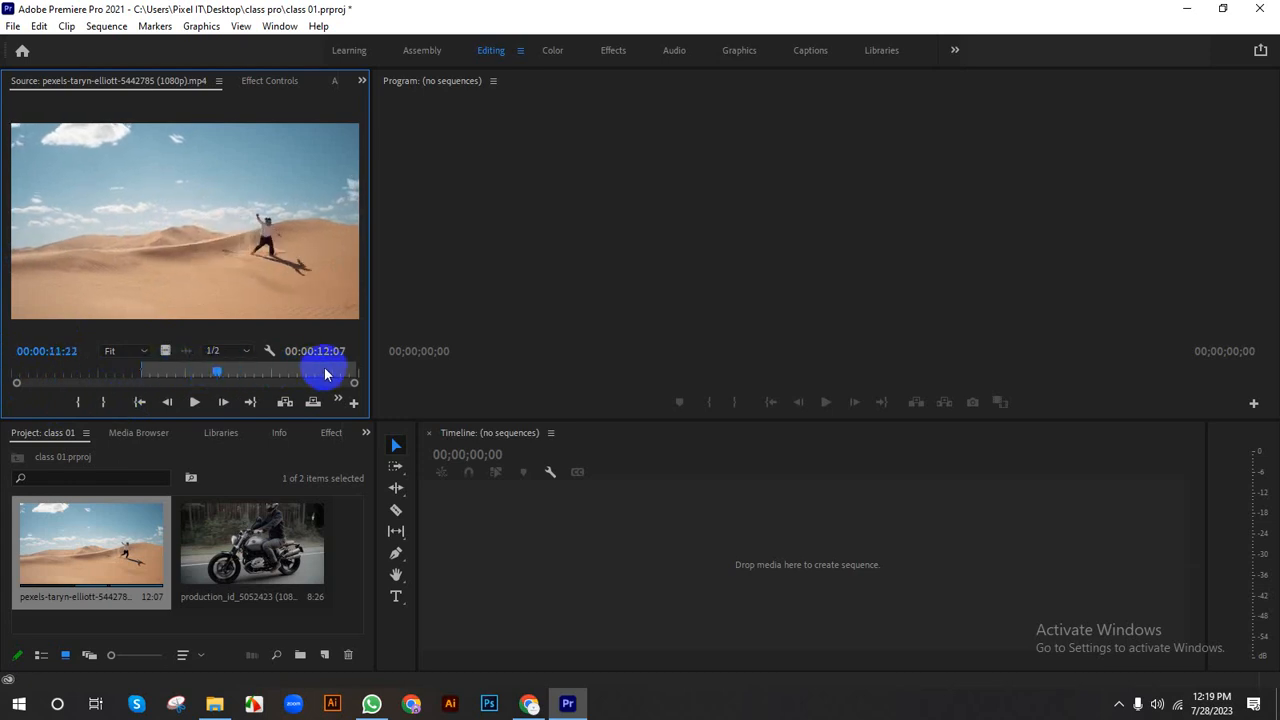
pyautogui.click(104, 402)
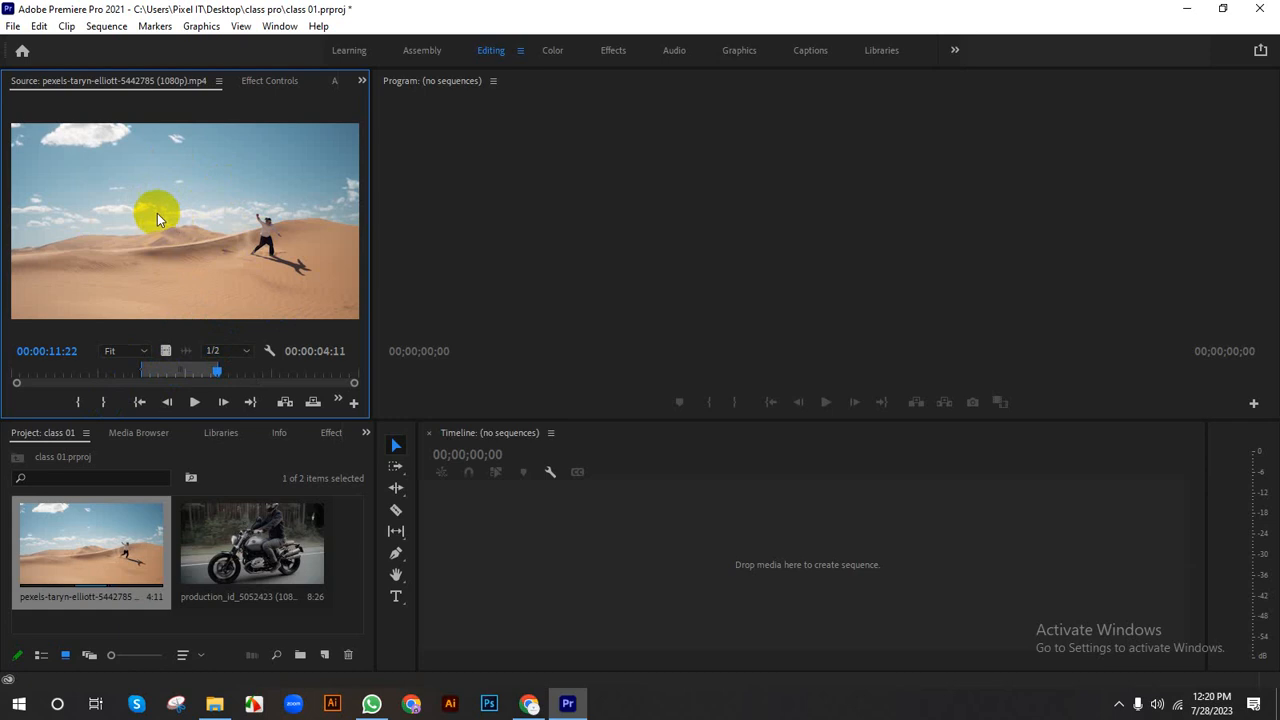
# Step: Create a sequence from the marked part of the desert clip and check the clip on track V1
pyautogui.moveTo(156, 209); pyautogui.dragTo(467, 515)
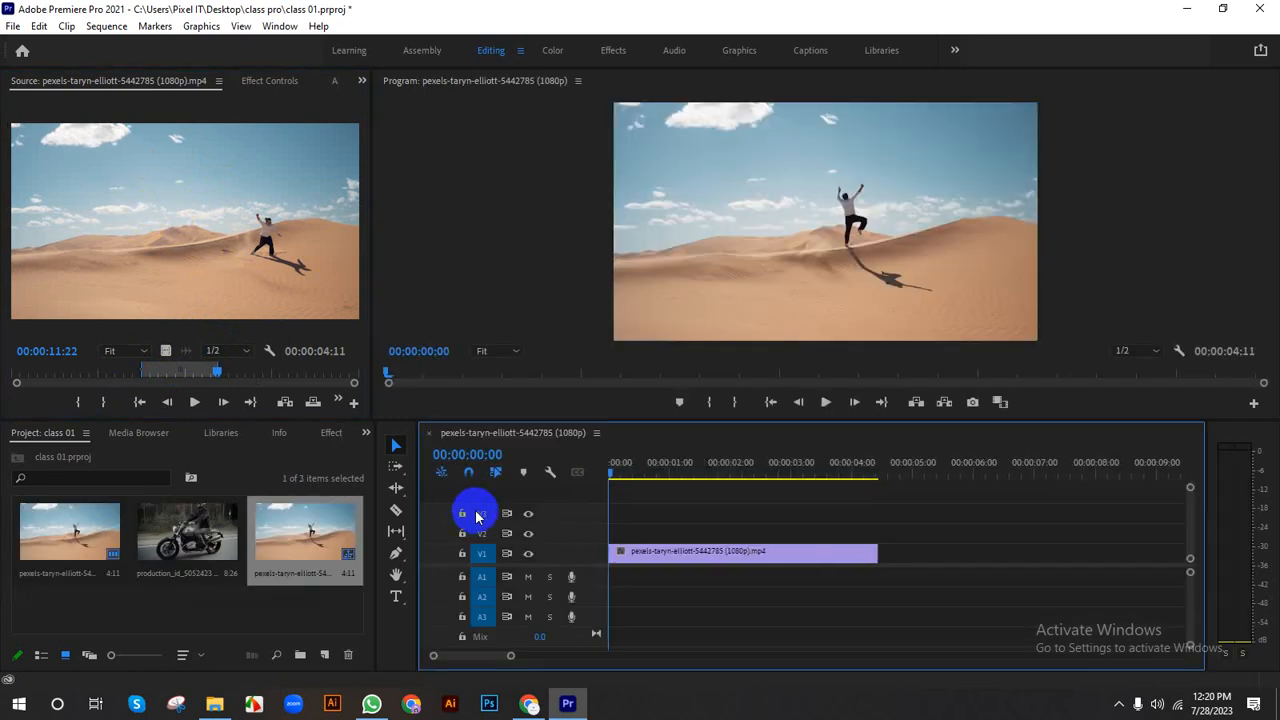
pyautogui.click(676, 553)
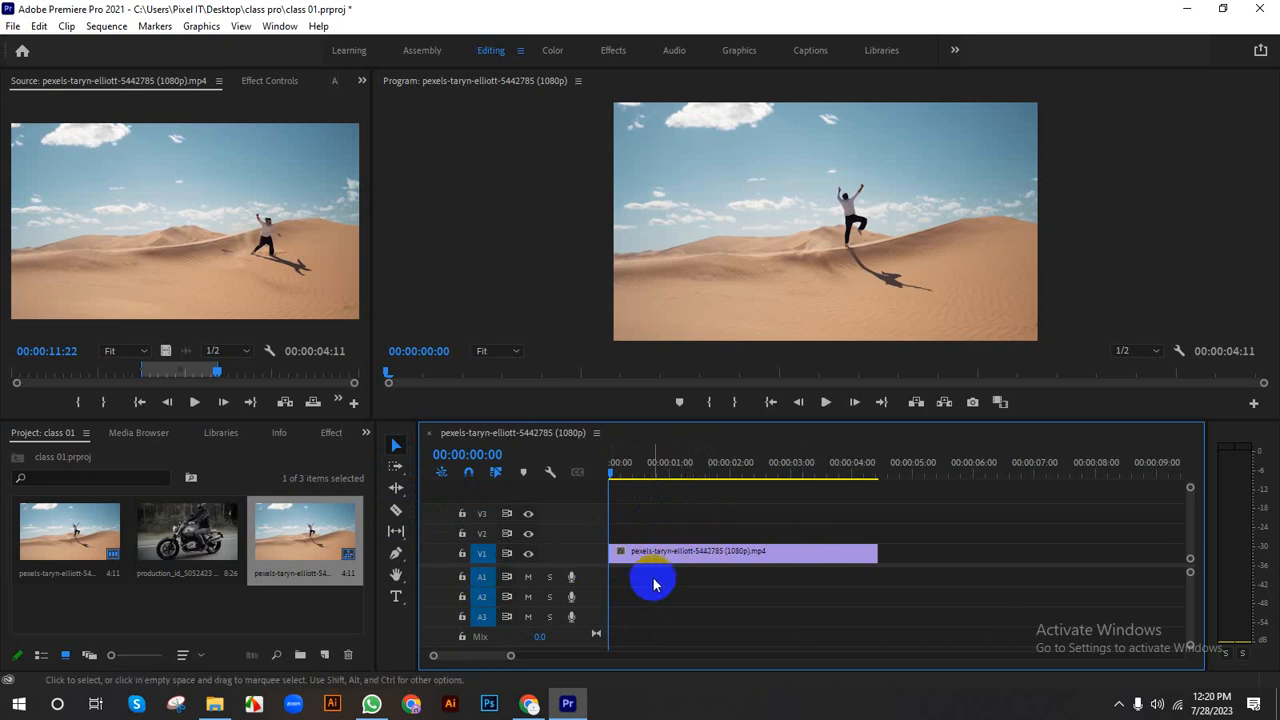
pyautogui.moveTo(678, 573); pyautogui.dragTo(691, 531)
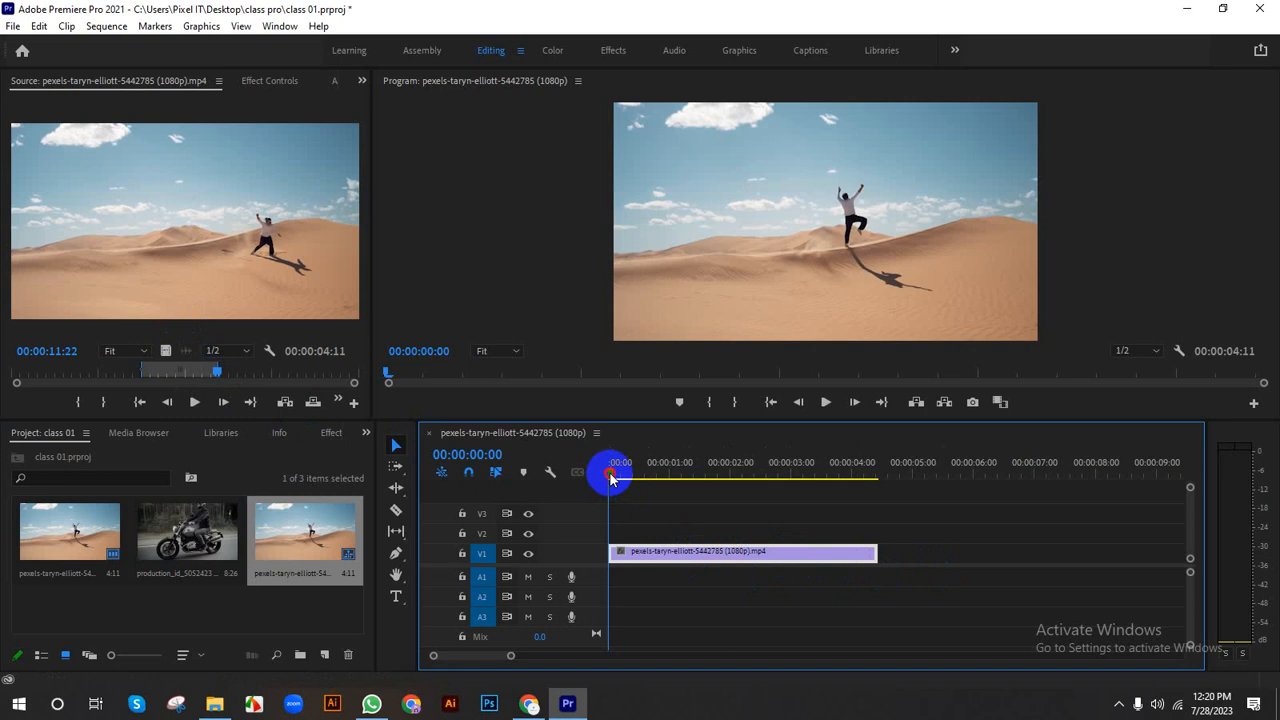
pyautogui.moveTo(612, 478); pyautogui.dragTo(654, 523)
# Step: Delete the desert clip from the sequence and place it again from the project on V1, about 8 frames after the start
pyautogui.click(846, 560)
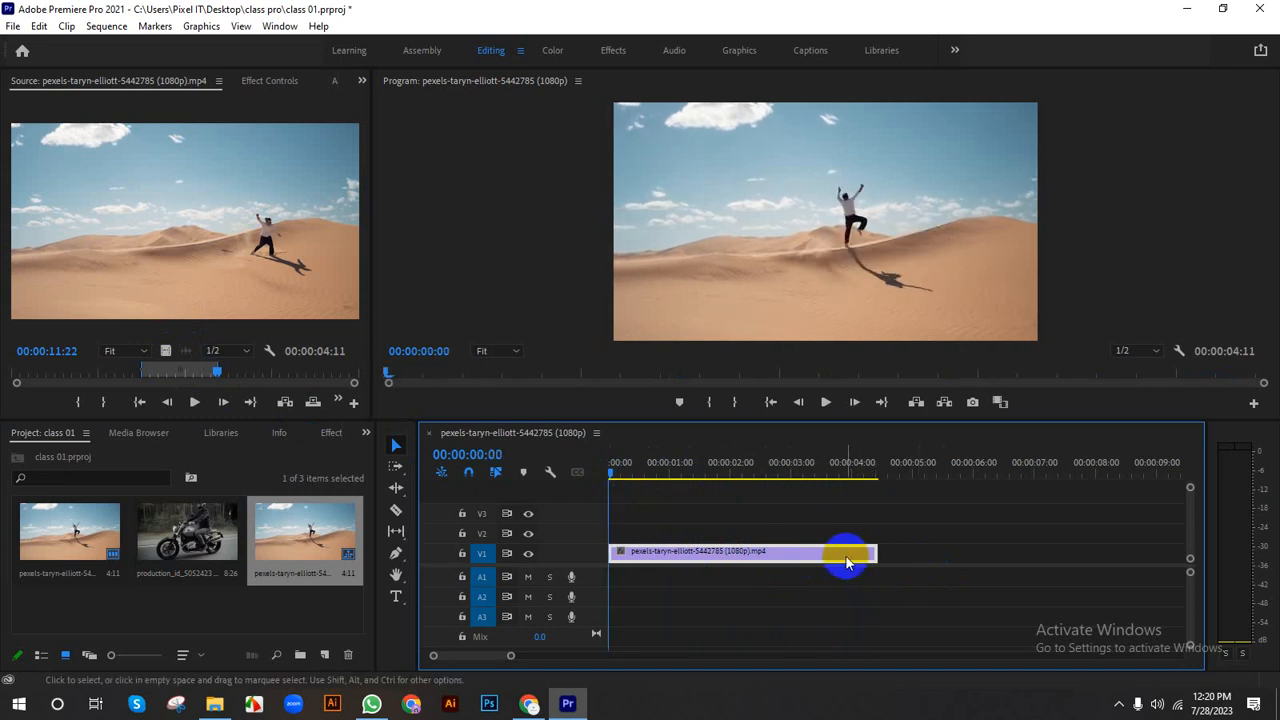
pyautogui.press('Delete')
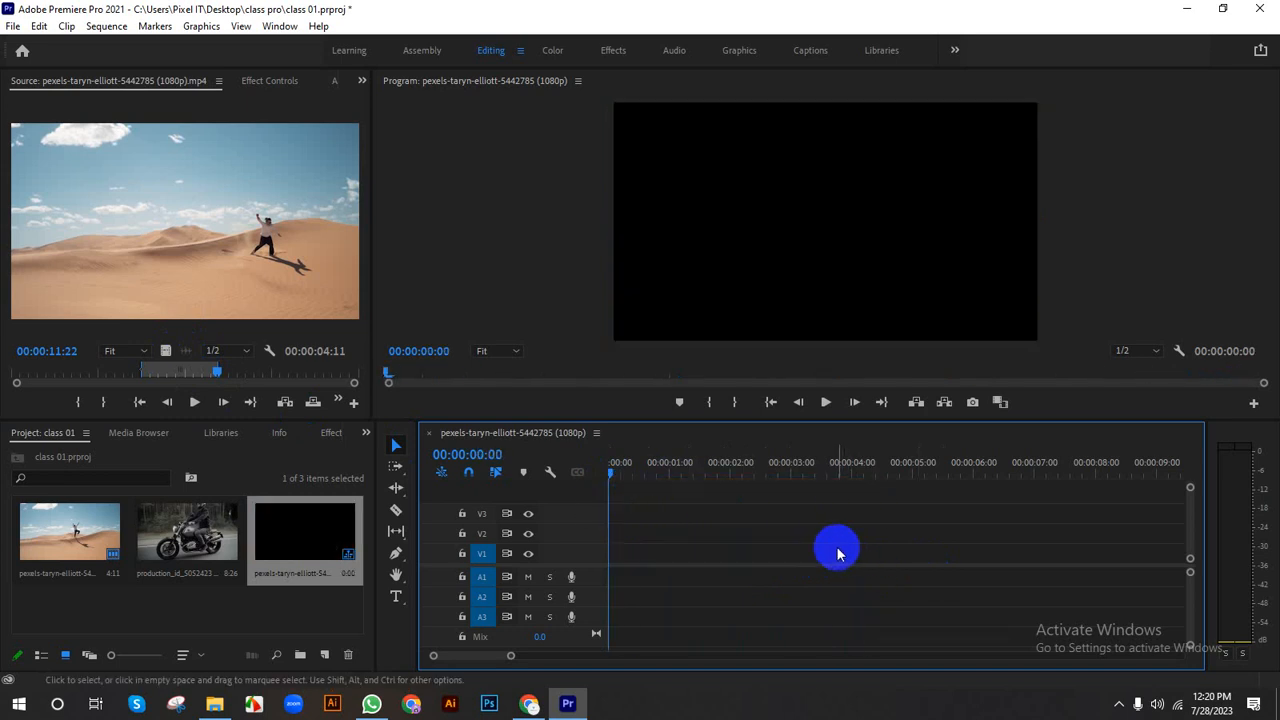
pyautogui.click(76, 537)
pyautogui.click(77, 537)
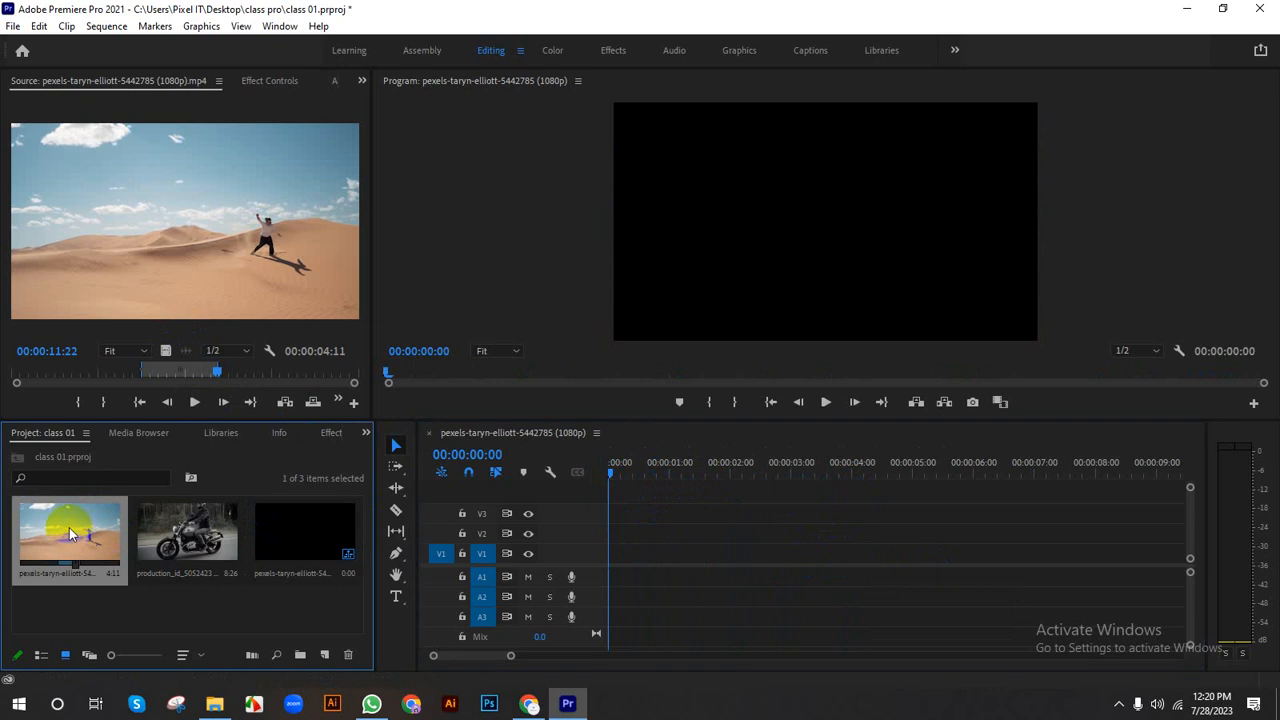
pyautogui.moveTo(69, 527); pyautogui.dragTo(627, 555)
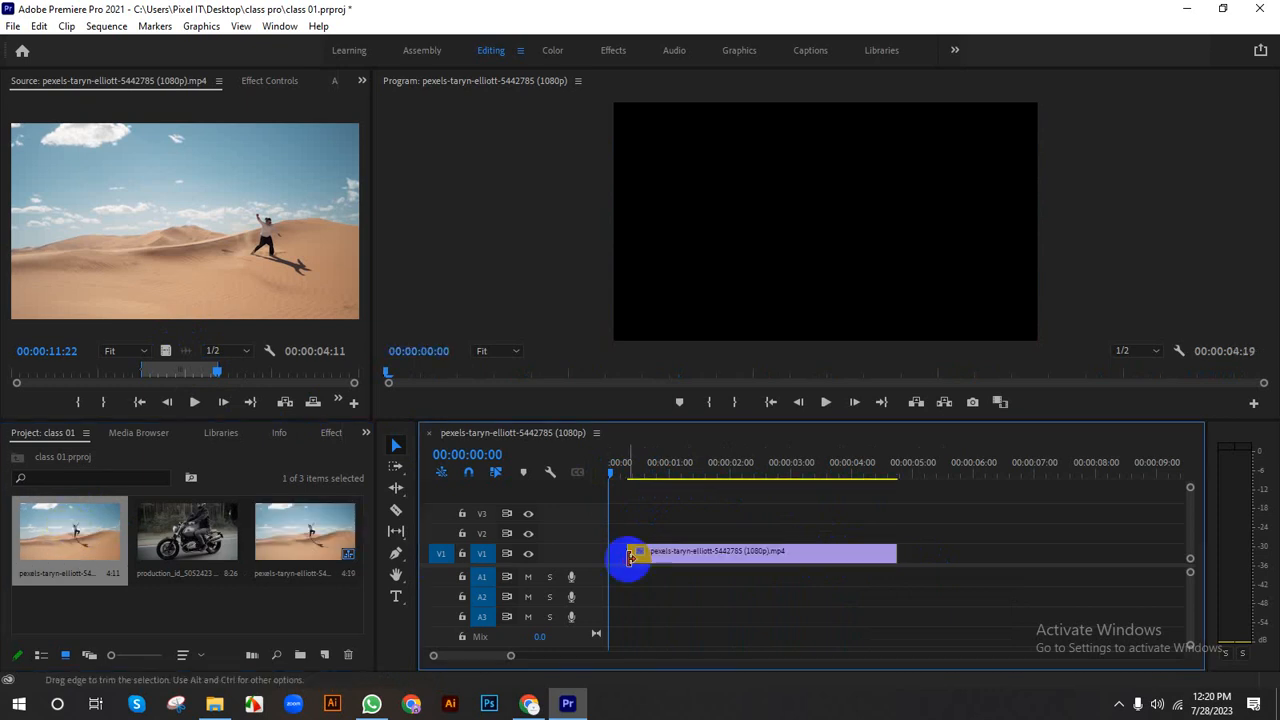
# Step: Close the desert clip in the Source monitor
pyautogui.click(220, 82)
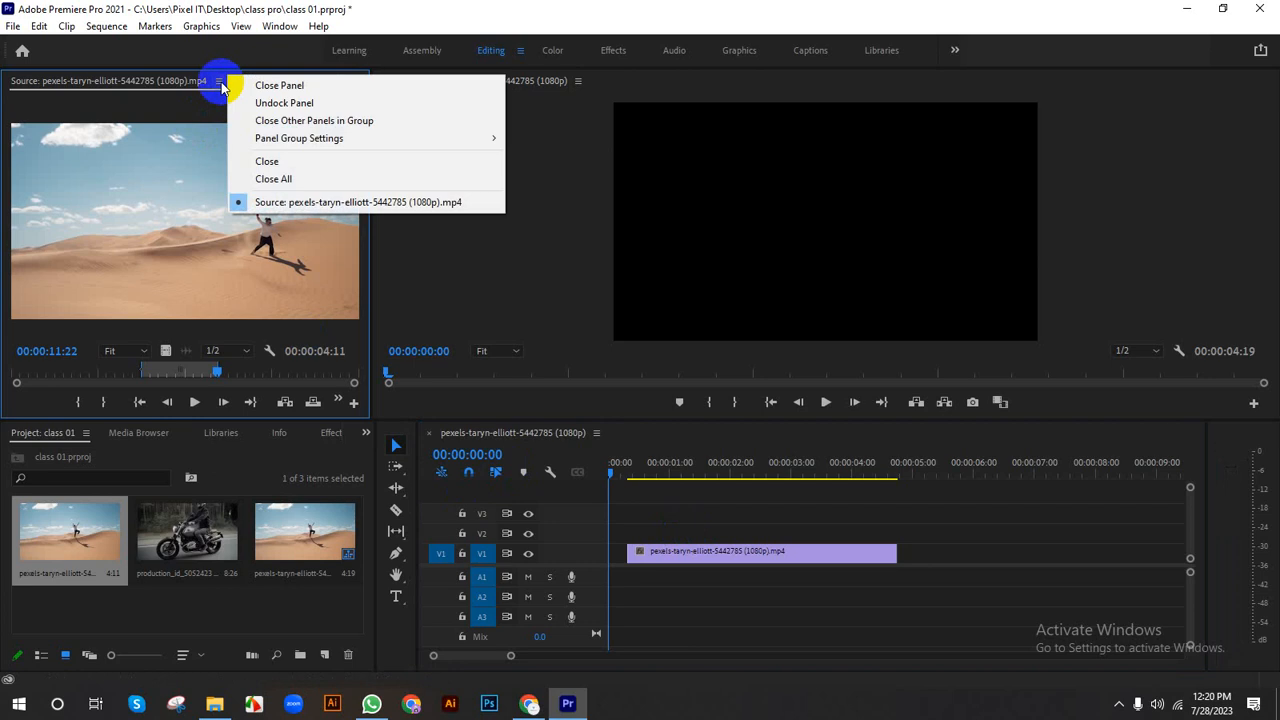
pyautogui.click(262, 161)
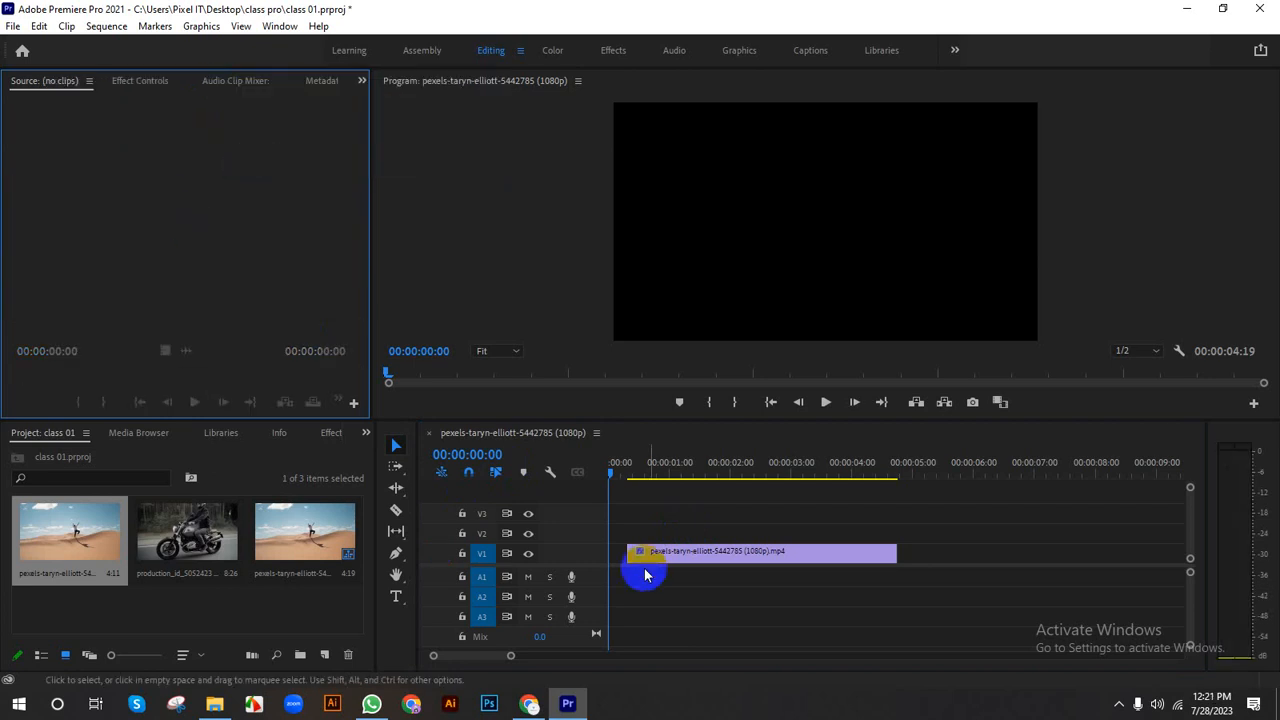
# Step: Move the desert clip to the very start of track V1 and position the playhead at 00:00:01:09
pyautogui.moveTo(659, 552); pyautogui.dragTo(641, 552)
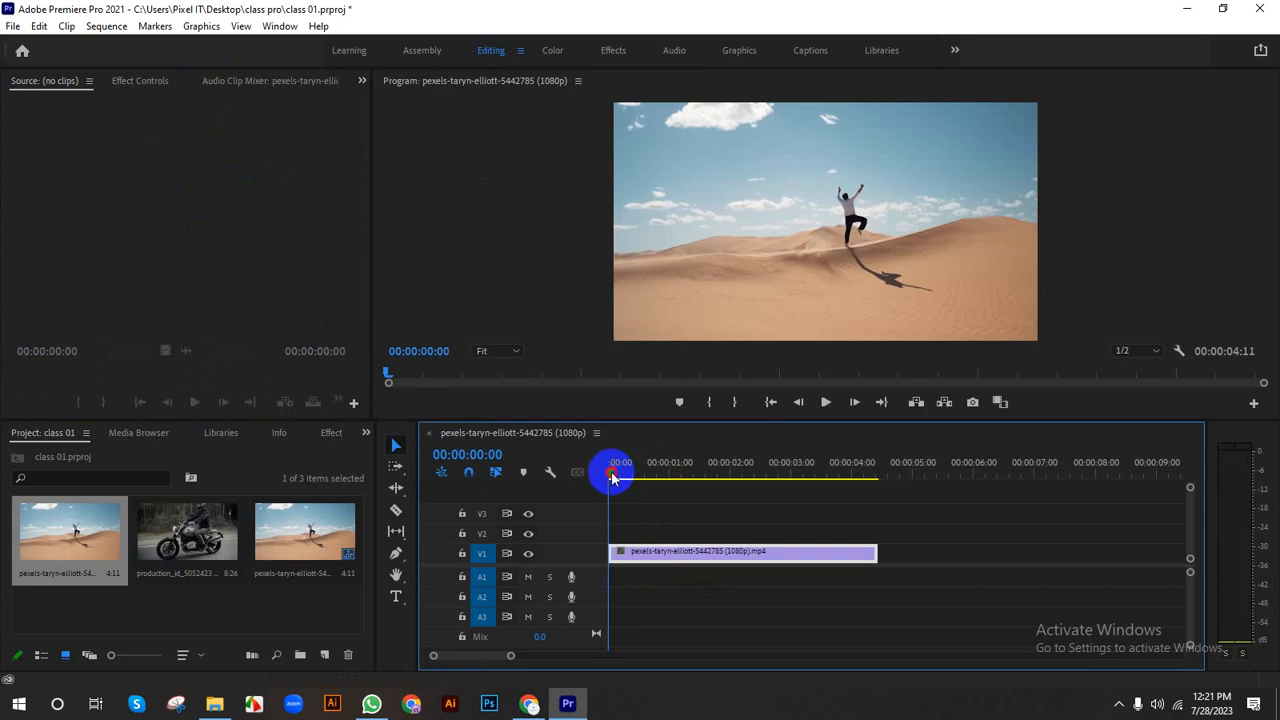
pyautogui.moveTo(614, 477); pyautogui.dragTo(689, 537)
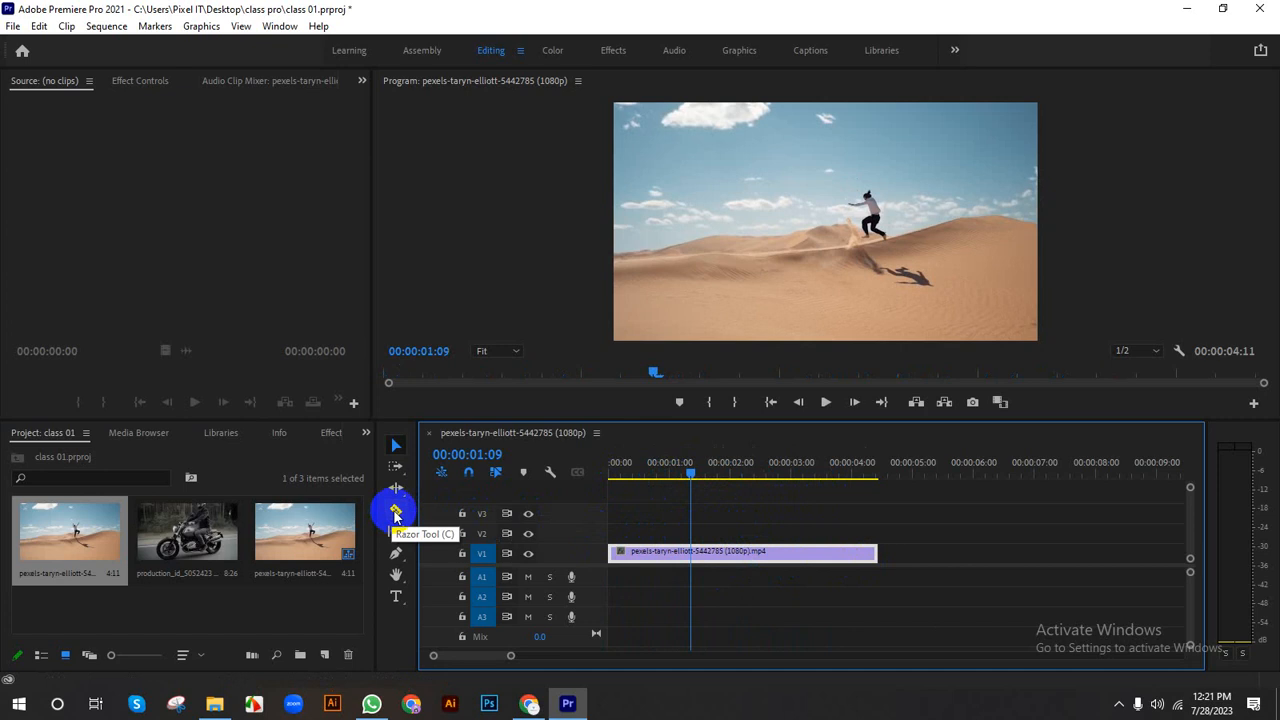
# Step: Cut the desert clip on track V1 at 00:00:01:23 with the Razor tool
pyautogui.moveTo(700, 480)
pyautogui.mouseDown()
pyautogui.moveTo(714, 486)
pyautogui.moveTo(686, 482)
pyautogui.moveTo(731, 484)
pyautogui.mouseUp()
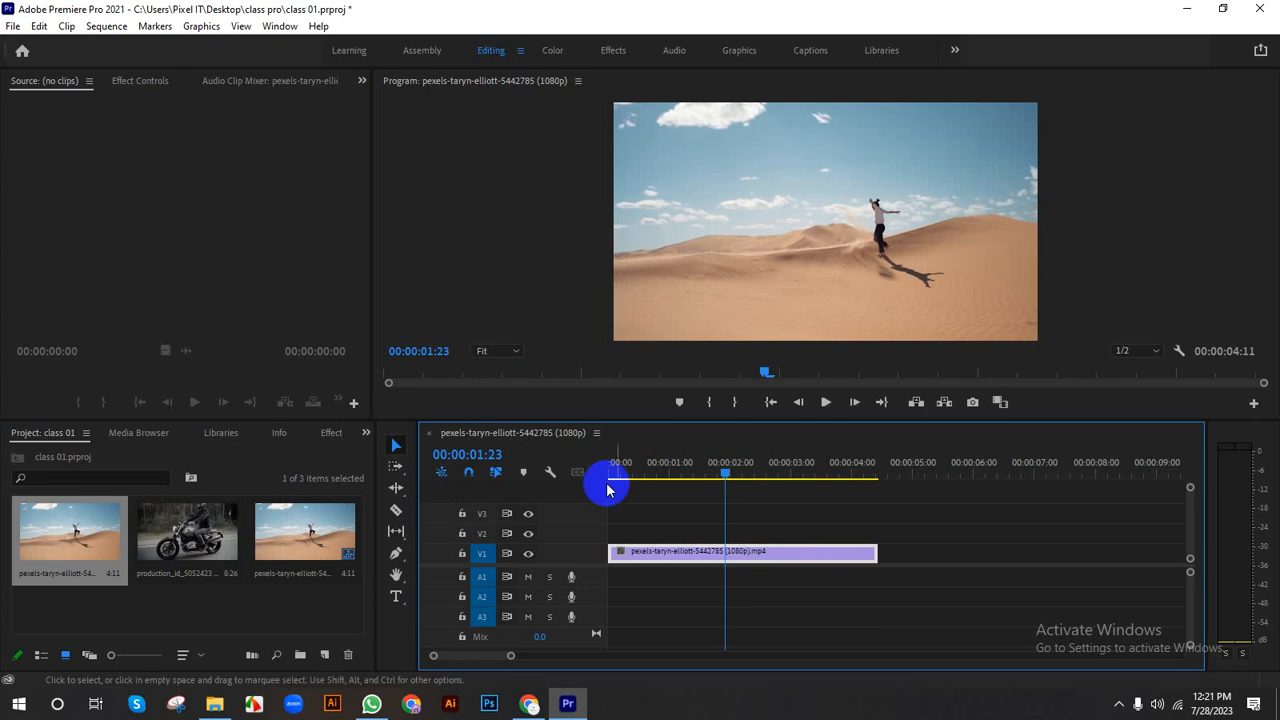
pyautogui.click(397, 511)
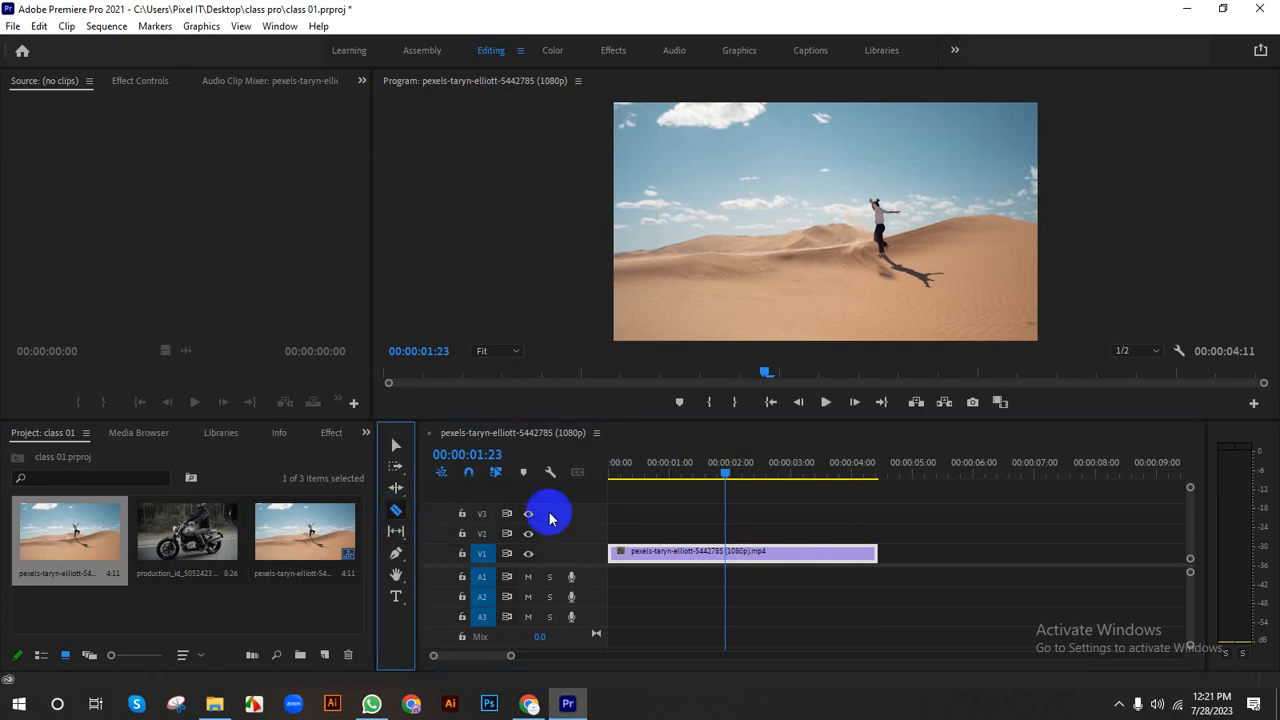
pyautogui.click(728, 551)
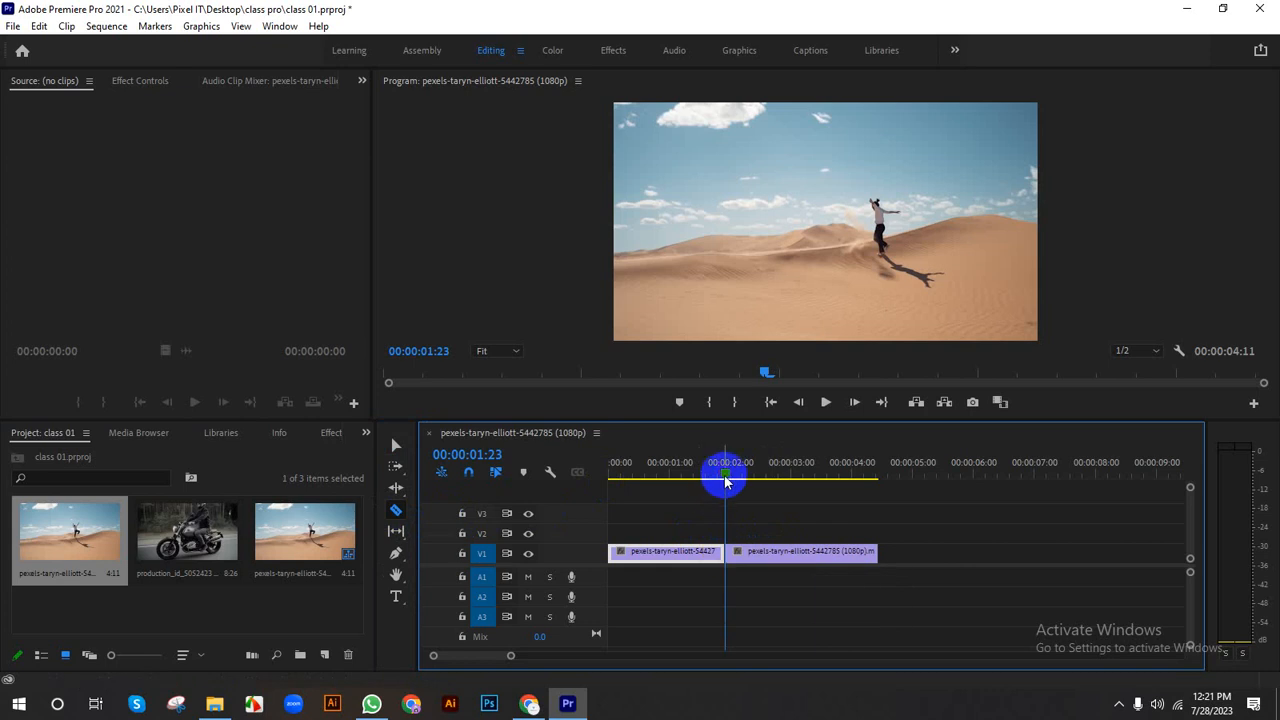
# Step: Make a second cut in the desert clip at 00:00:01:12 with the Razor tool
pyautogui.moveTo(726, 477); pyautogui.dragTo(701, 483)
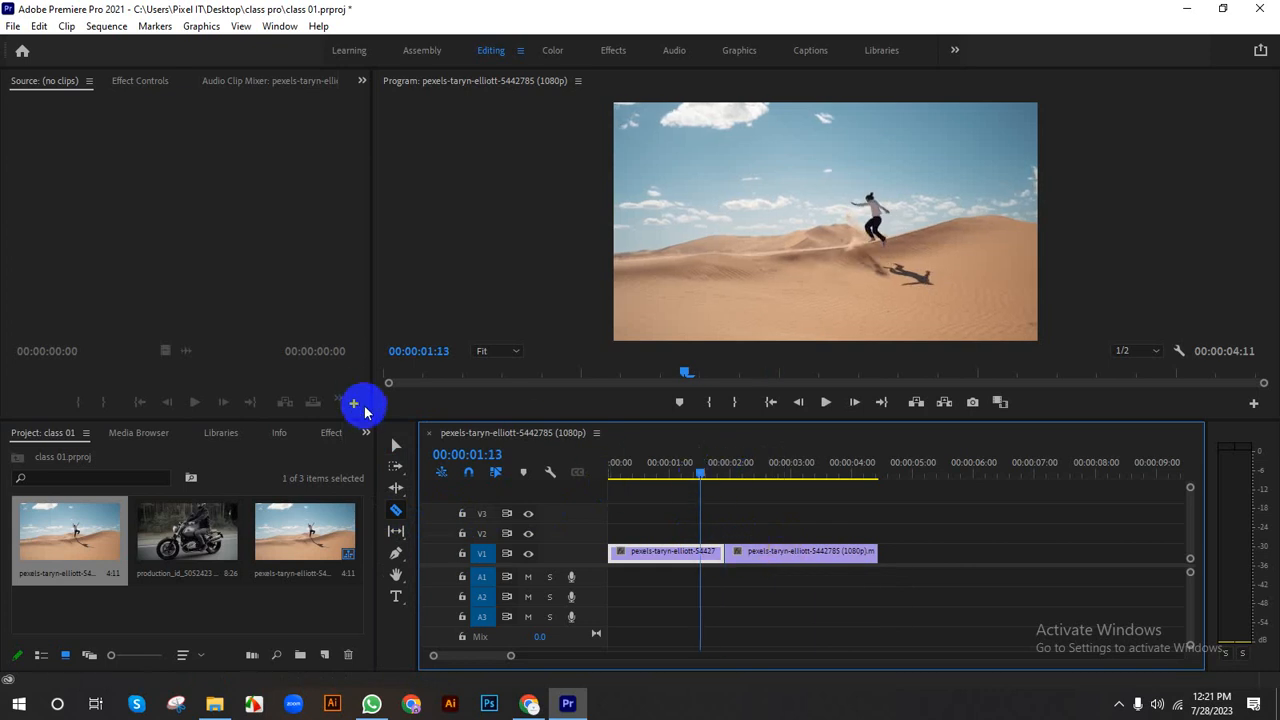
pyautogui.click(396, 450)
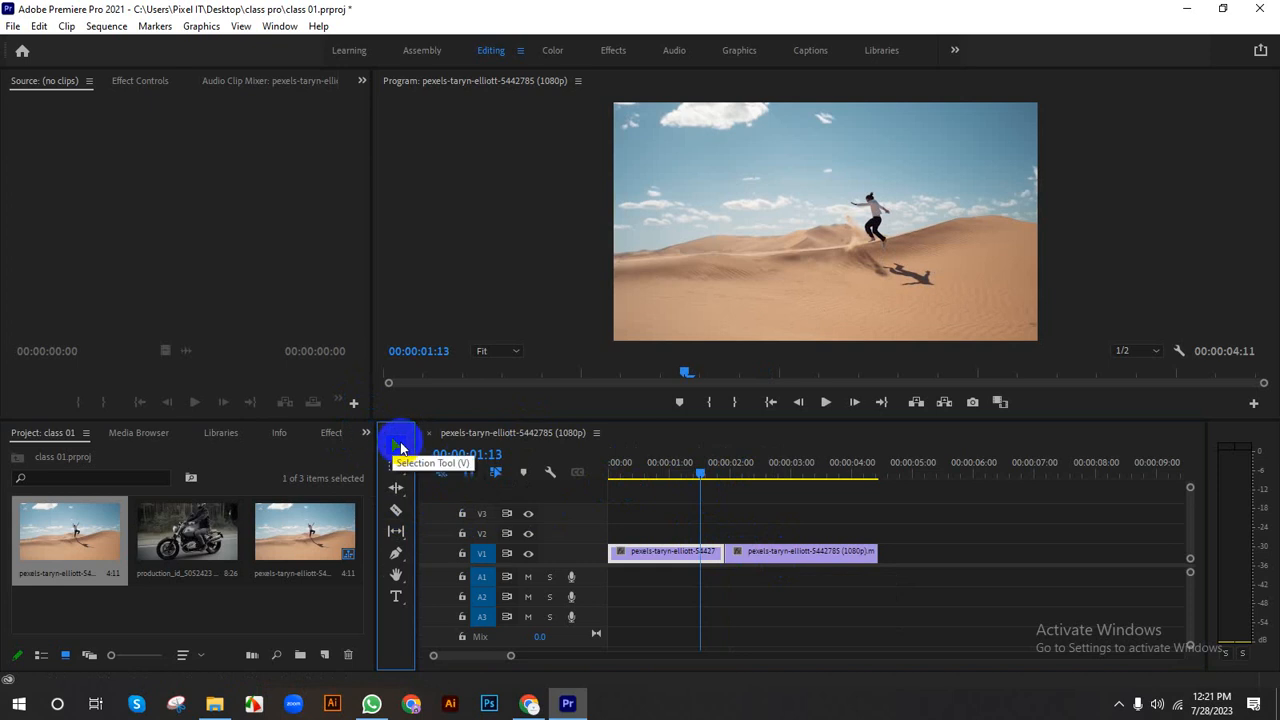
pyautogui.moveTo(777, 556); pyautogui.dragTo(716, 543)
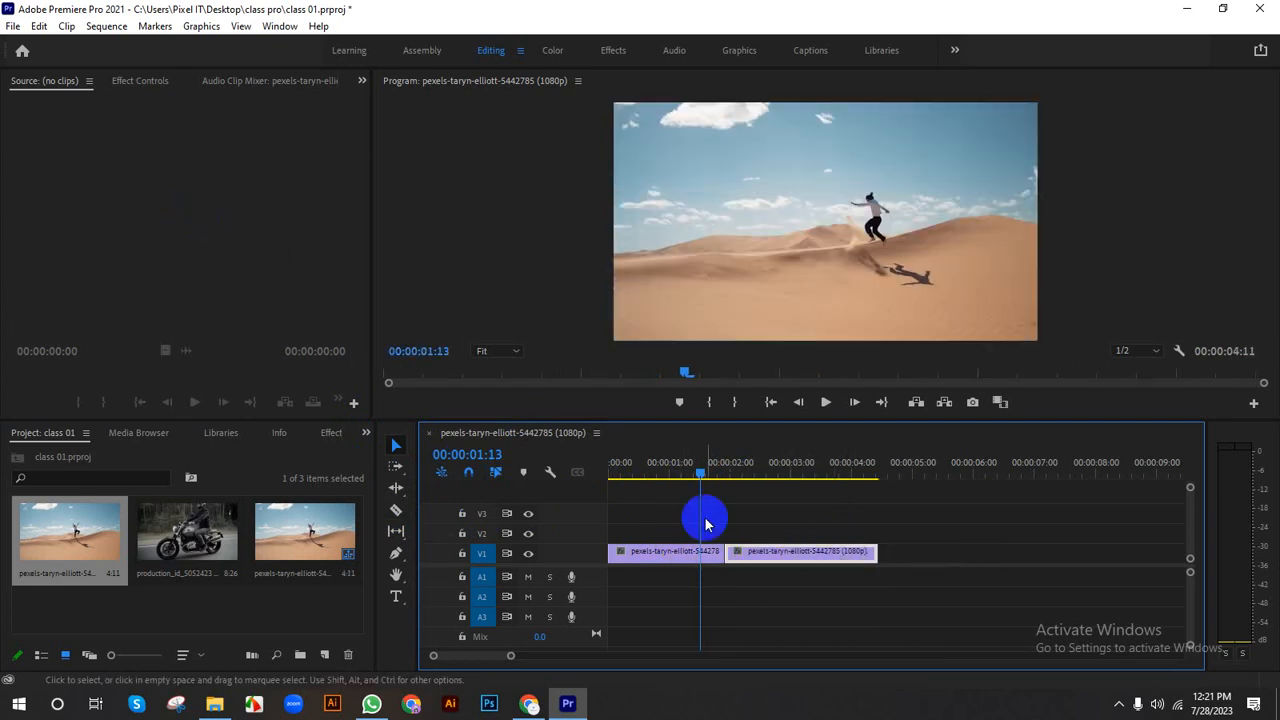
pyautogui.moveTo(706, 483); pyautogui.dragTo(697, 476)
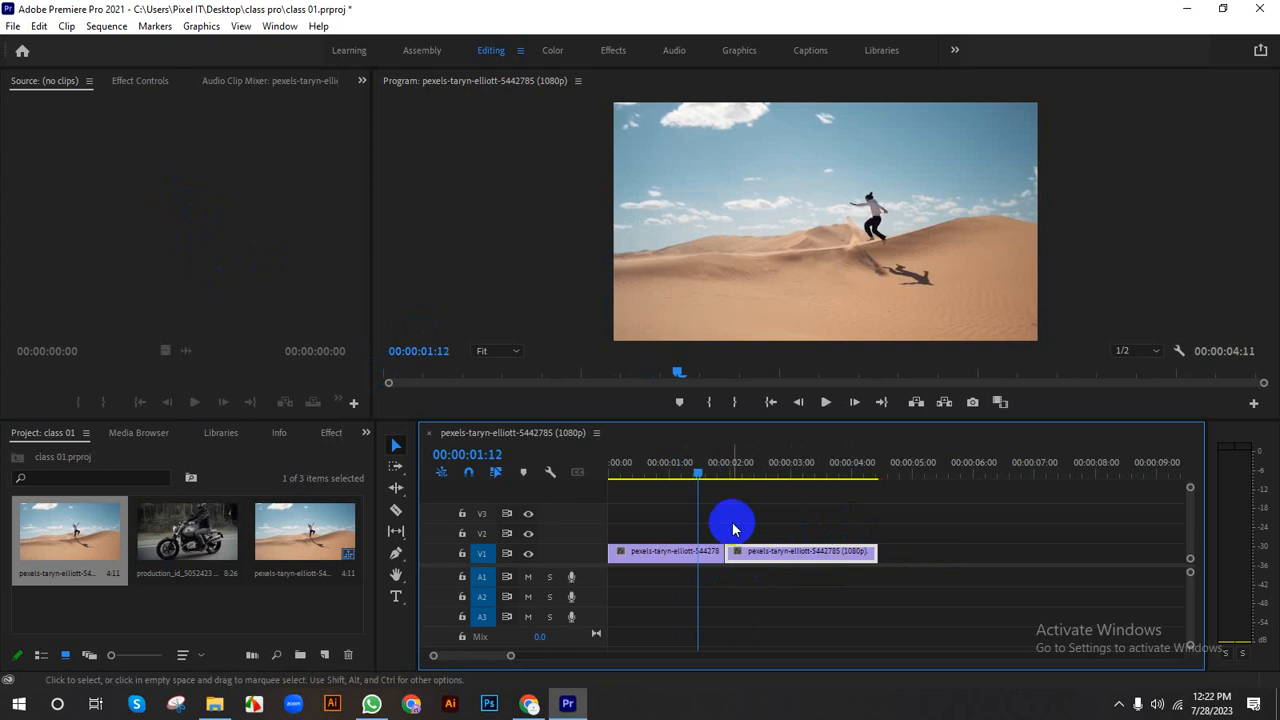
pyautogui.click(708, 552)
pyautogui.click(396, 515)
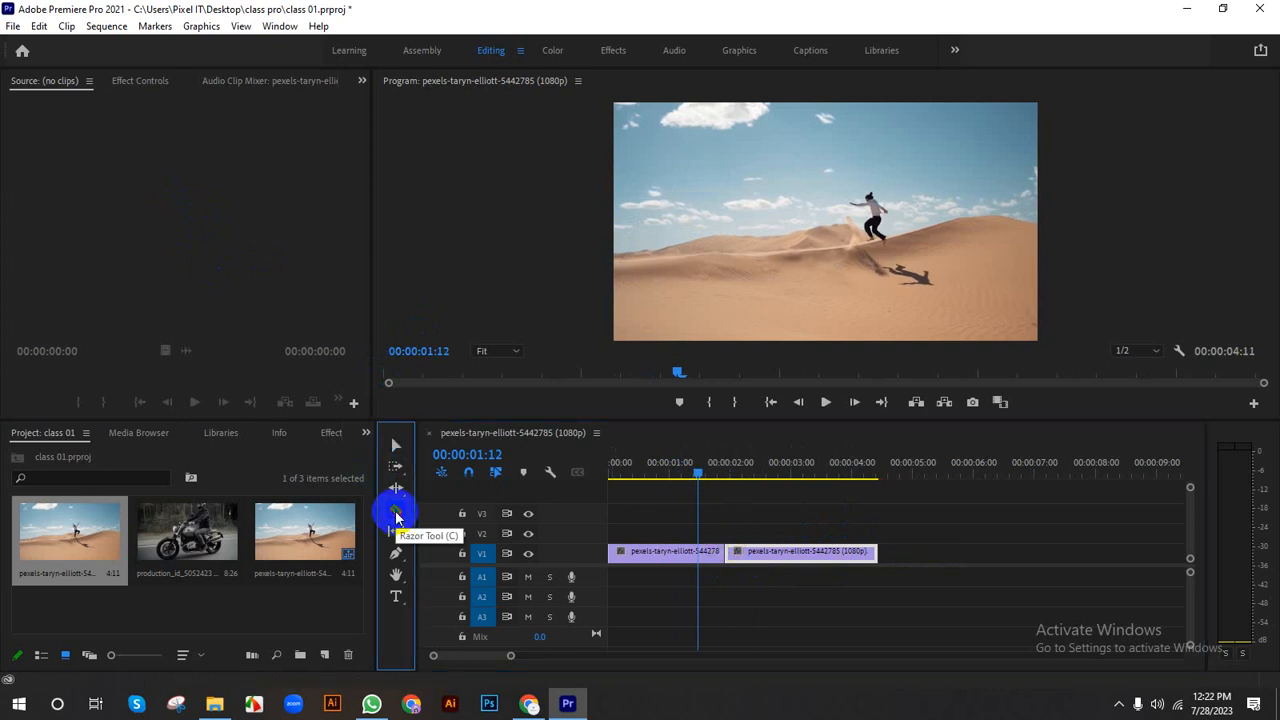
pyautogui.click(700, 554)
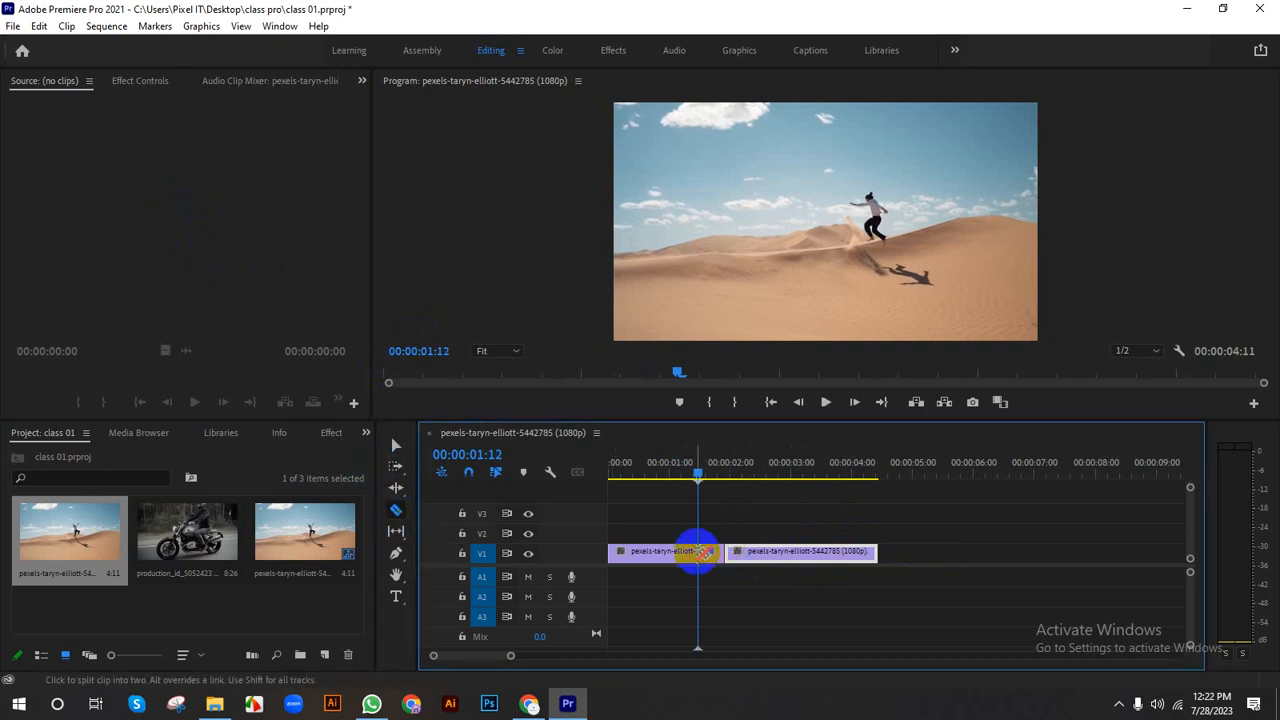
# Step: Delete the short middle piece between the two cuts in the desert clip on V1
pyautogui.click(412, 448)
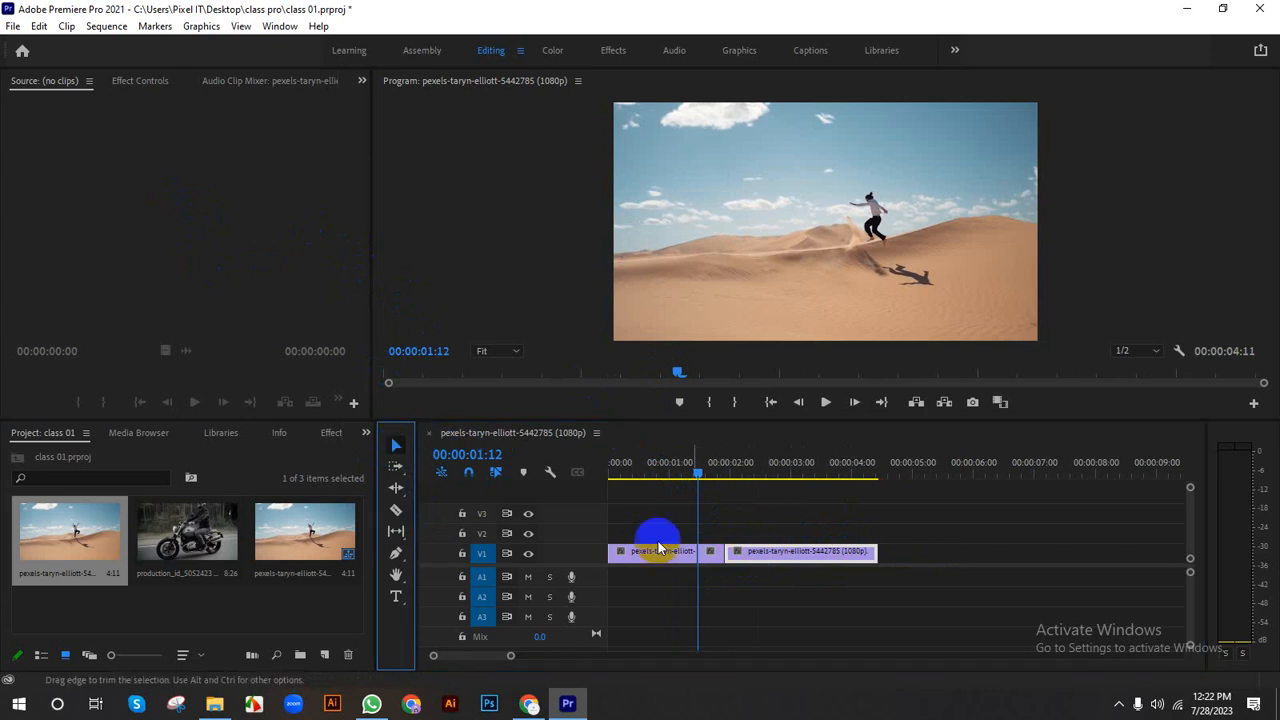
pyautogui.click(711, 553)
pyautogui.press('Delete')
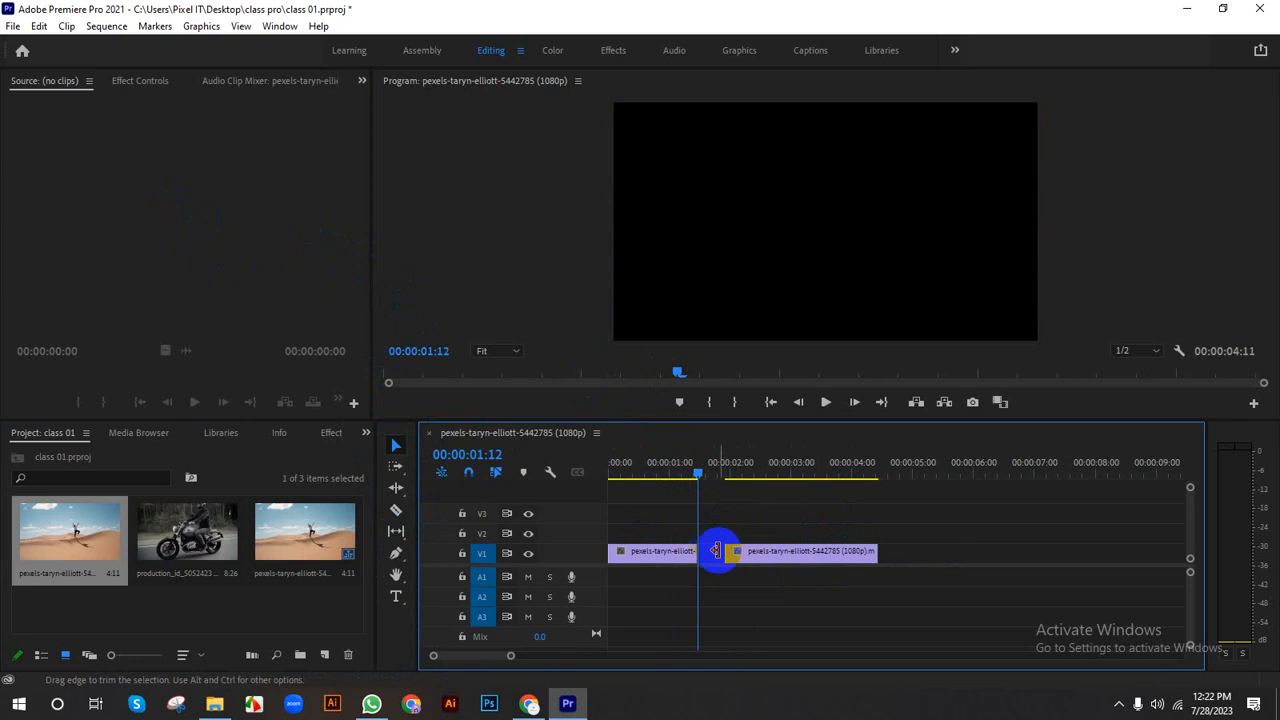
# Step: Shift the second piece of the desert clip 6 frames later and close the gap between both pieces with Ripple Delete
pyautogui.moveTo(789, 551); pyautogui.dragTo(772, 556)
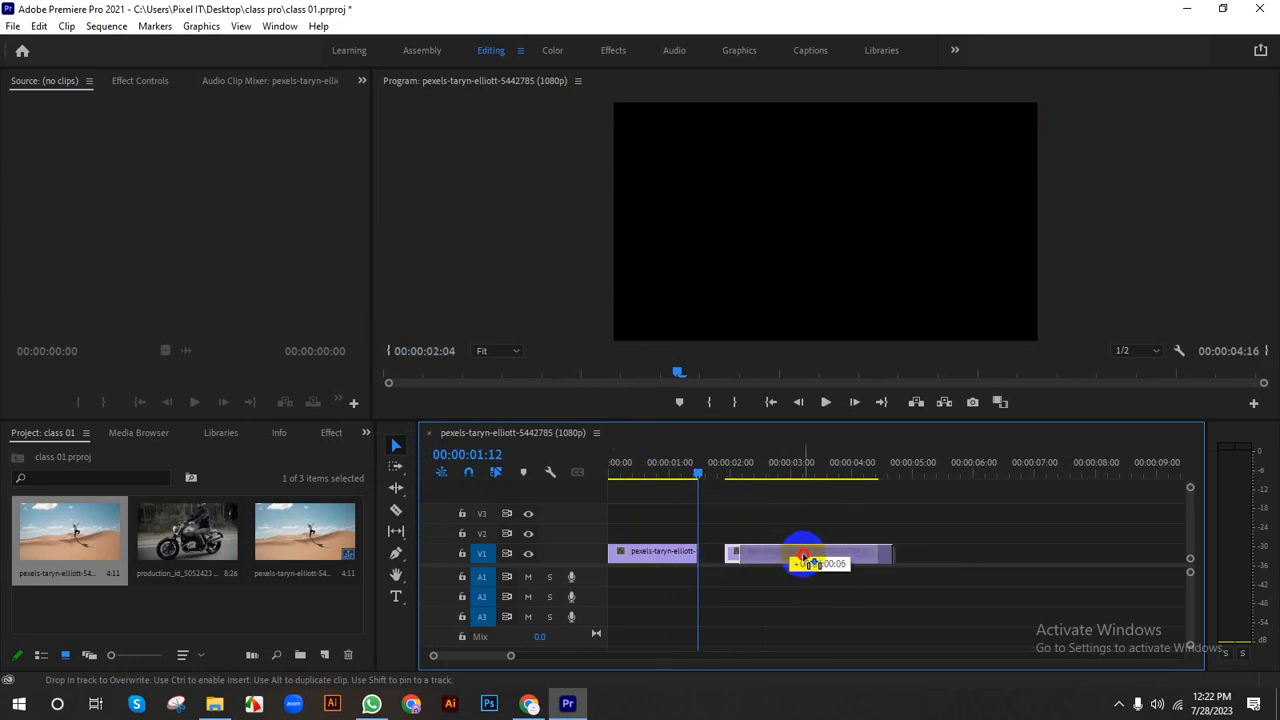
pyautogui.rightClick(716, 557)
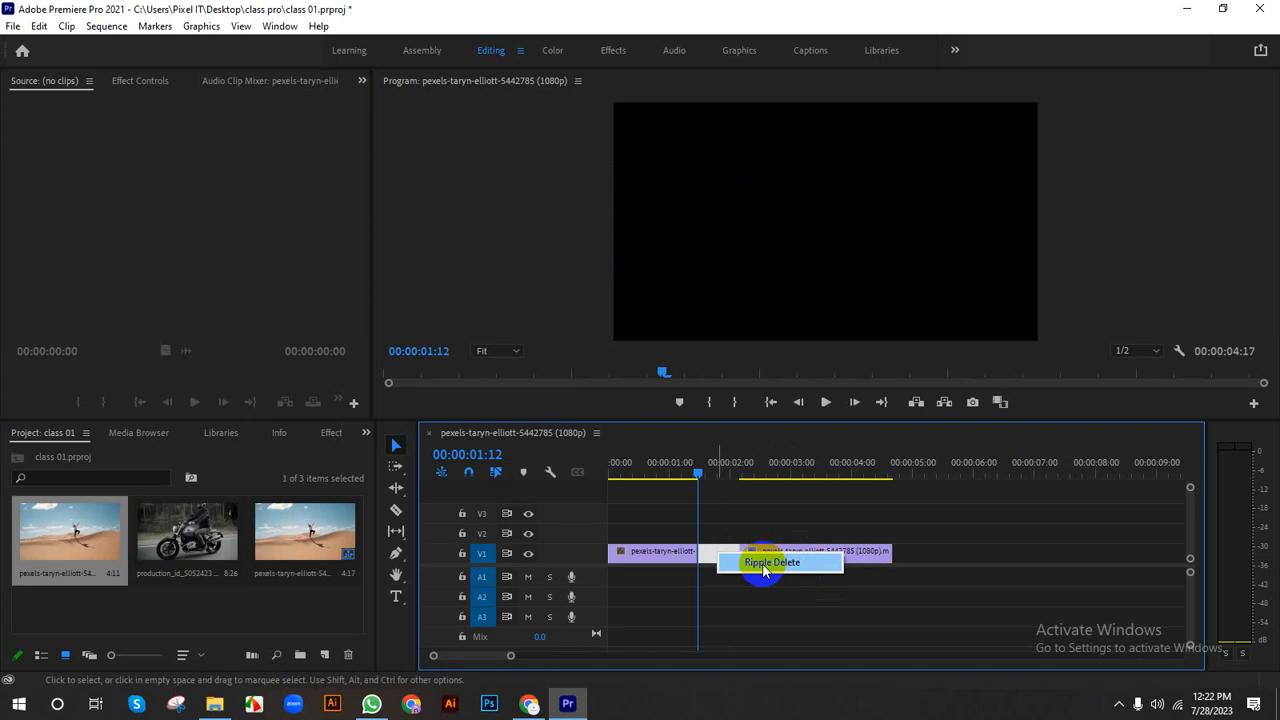
pyautogui.click(764, 566)
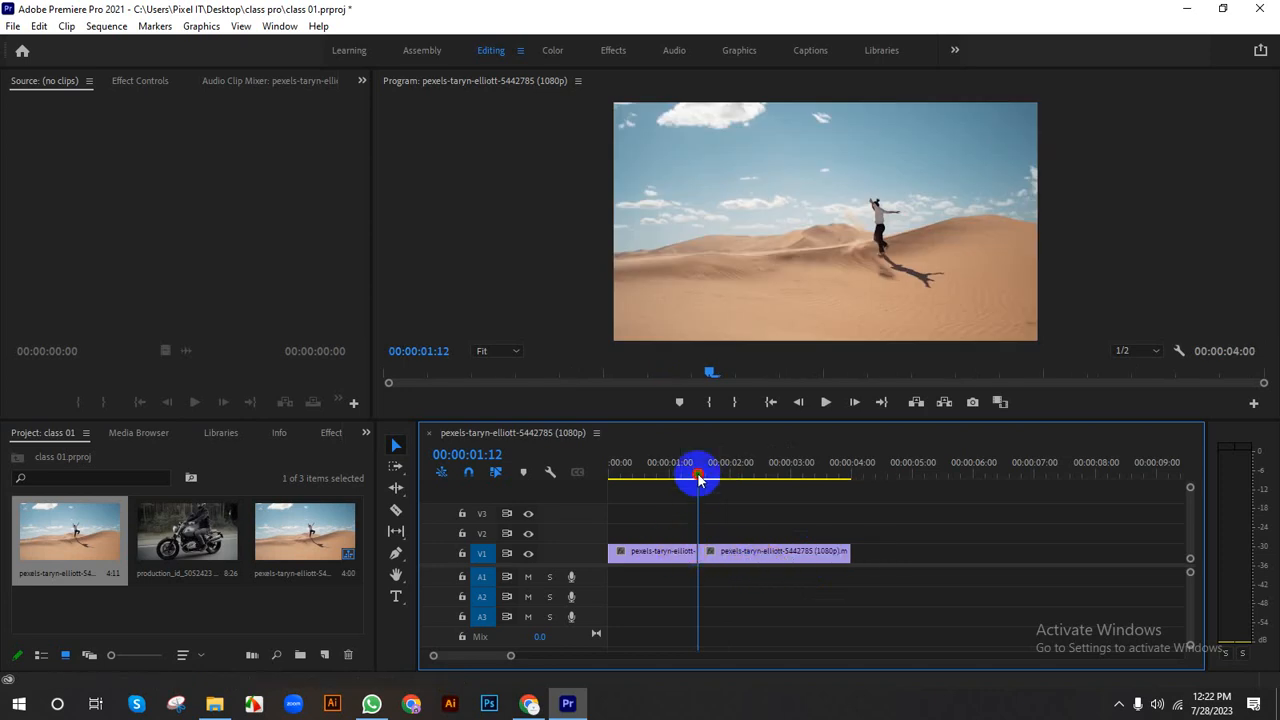
pyautogui.moveTo(694, 477); pyautogui.dragTo(723, 509)
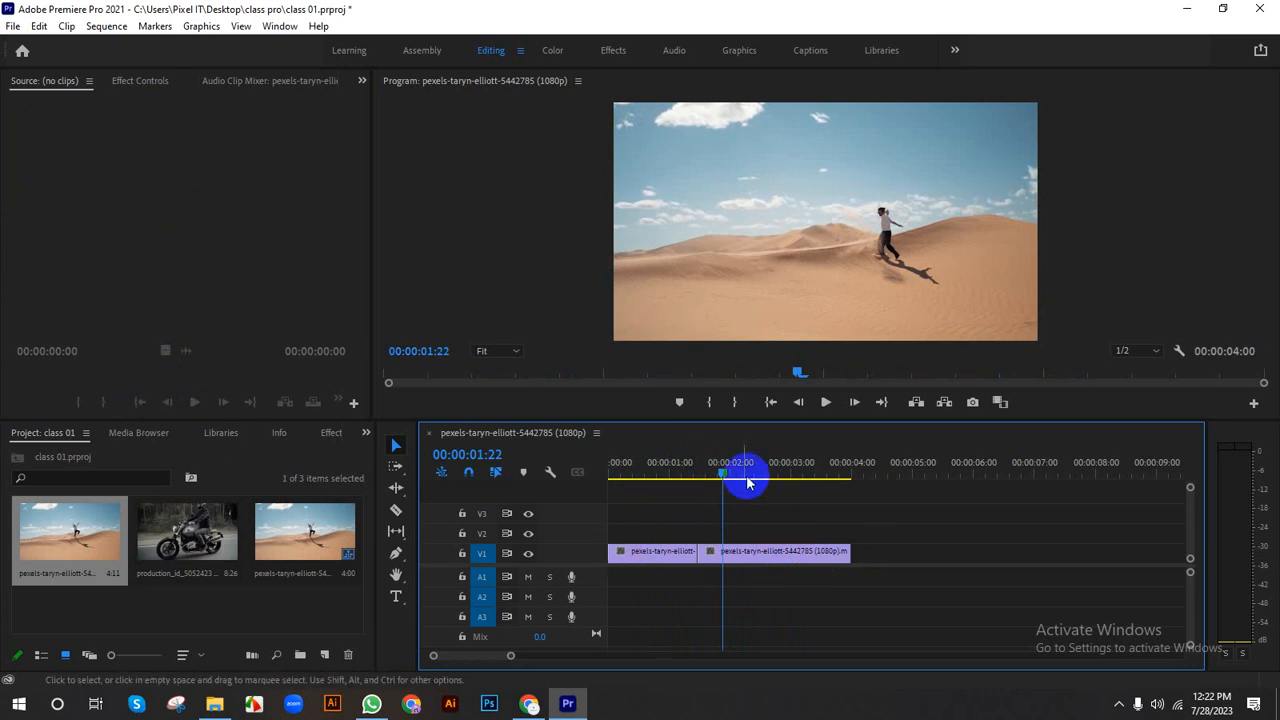
pyautogui.moveTo(726, 474); pyautogui.dragTo(701, 495)
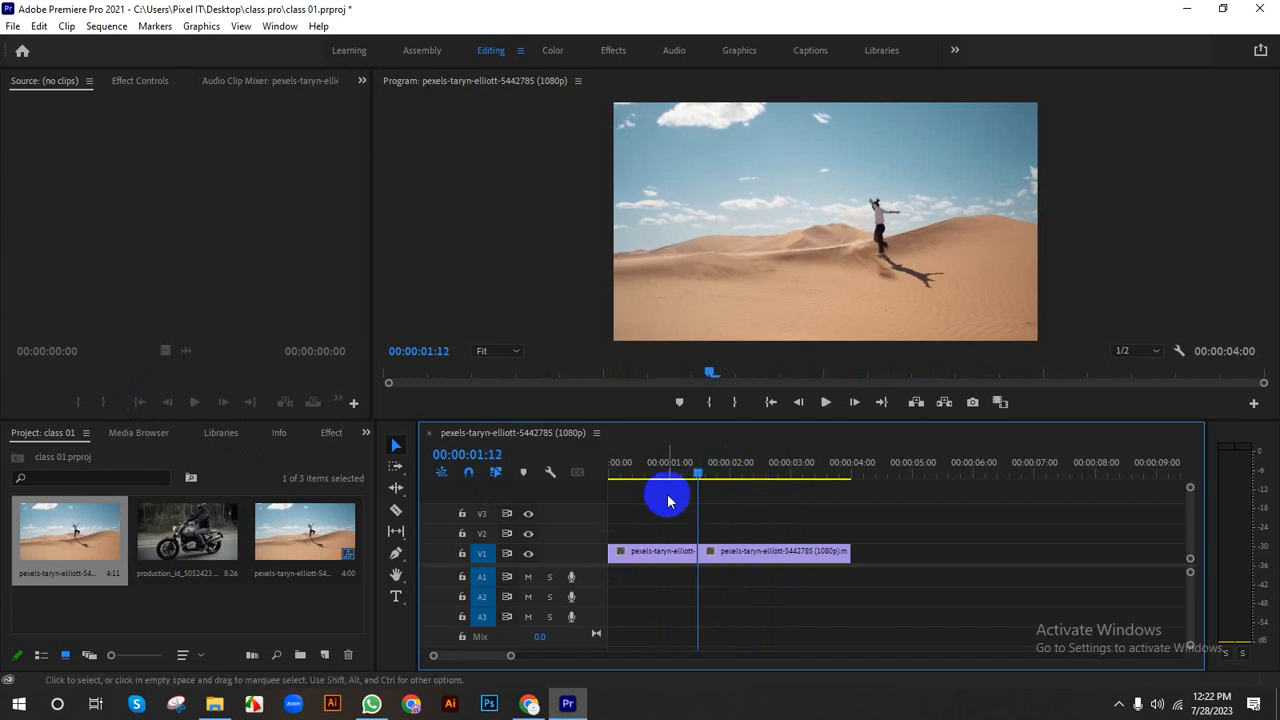
# Step: Delete both desert clip pieces from V1 and place the full desert clip from the project at the sequence start
pyautogui.click(750, 558)
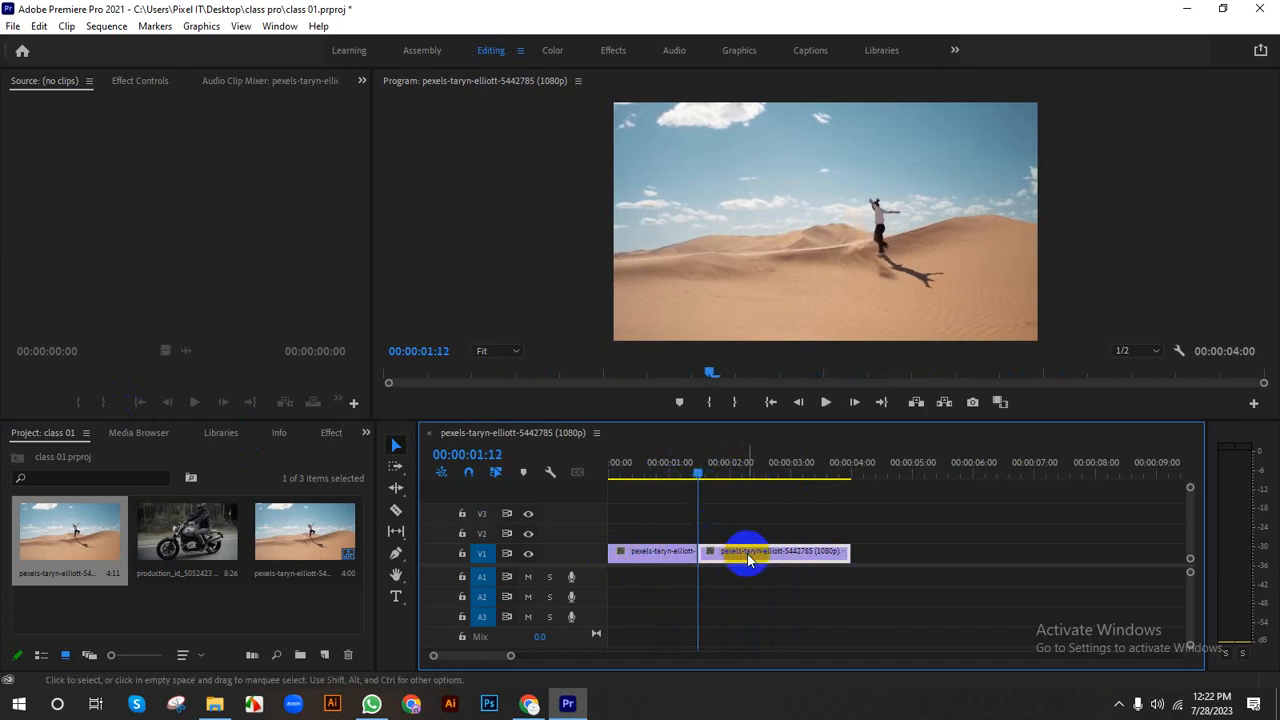
pyautogui.press('Delete')
pyautogui.click(677, 551)
pyautogui.press('Delete')
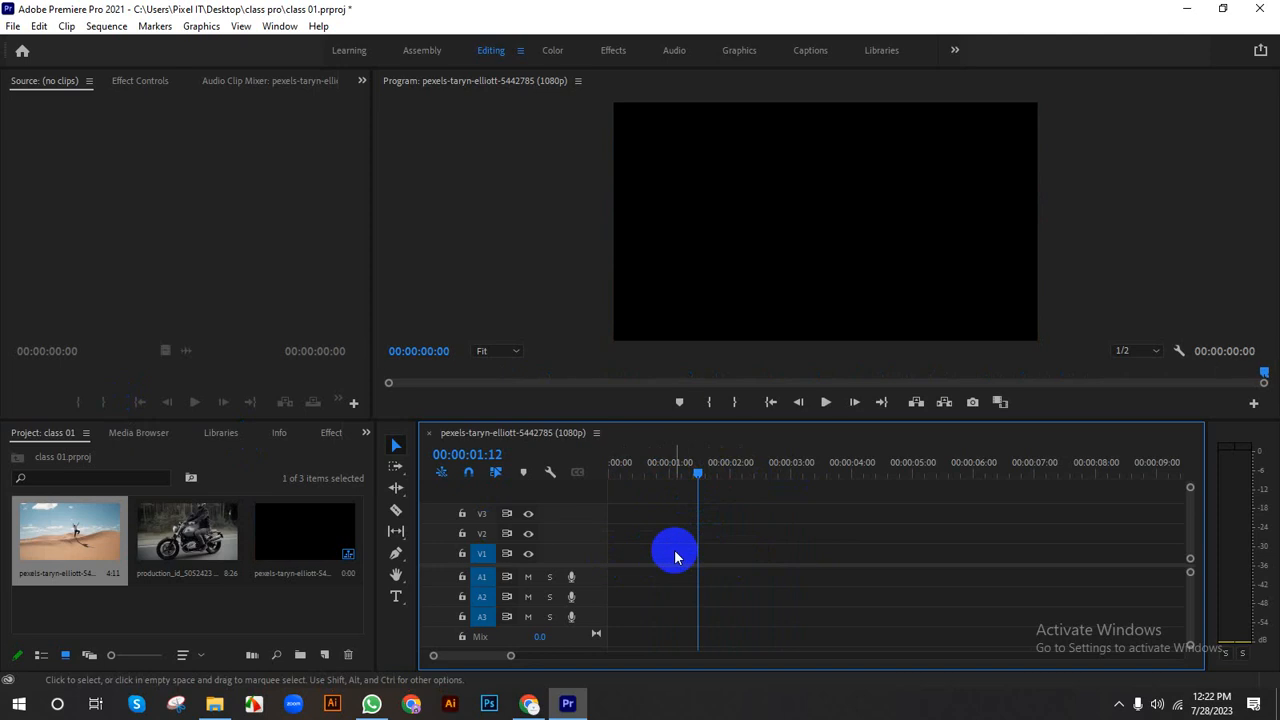
pyautogui.click(163, 546)
pyautogui.moveTo(70, 538); pyautogui.dragTo(618, 556)
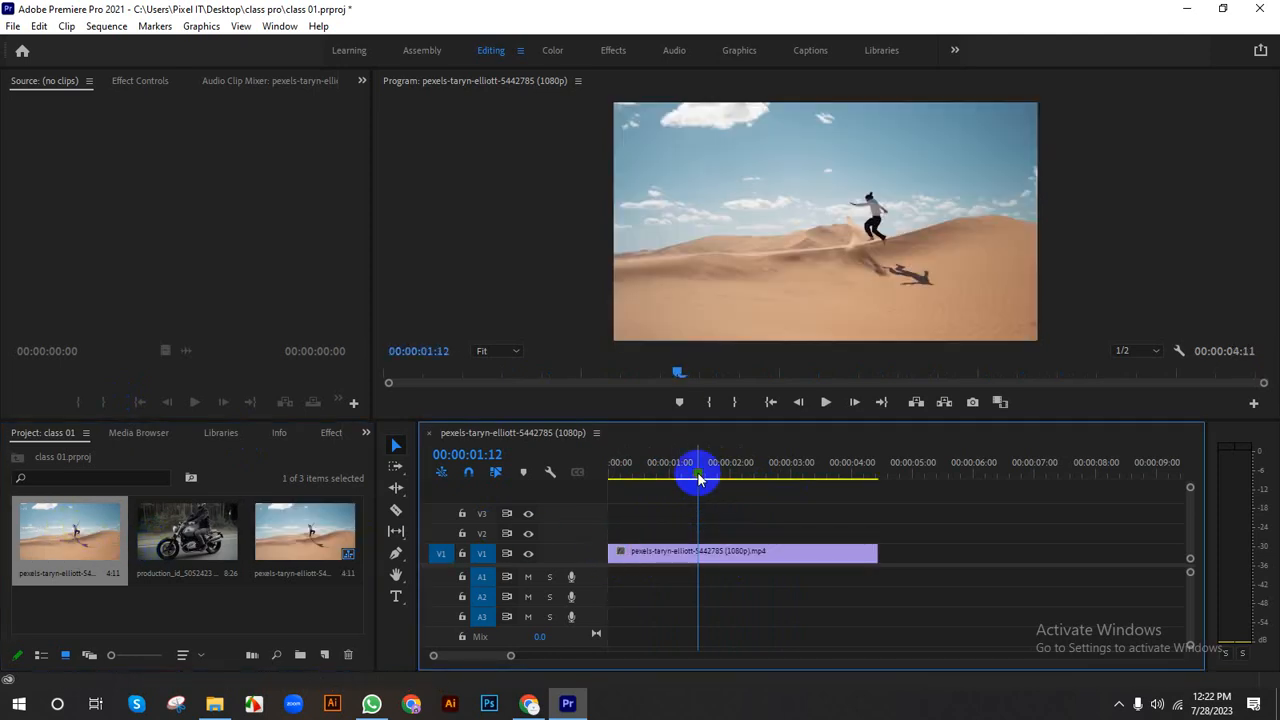
# Step: Put the playhead at 00:00:01:01 and duplicate the desert clip on V1 directly after the original
pyautogui.moveTo(686, 480); pyautogui.dragTo(618, 494)
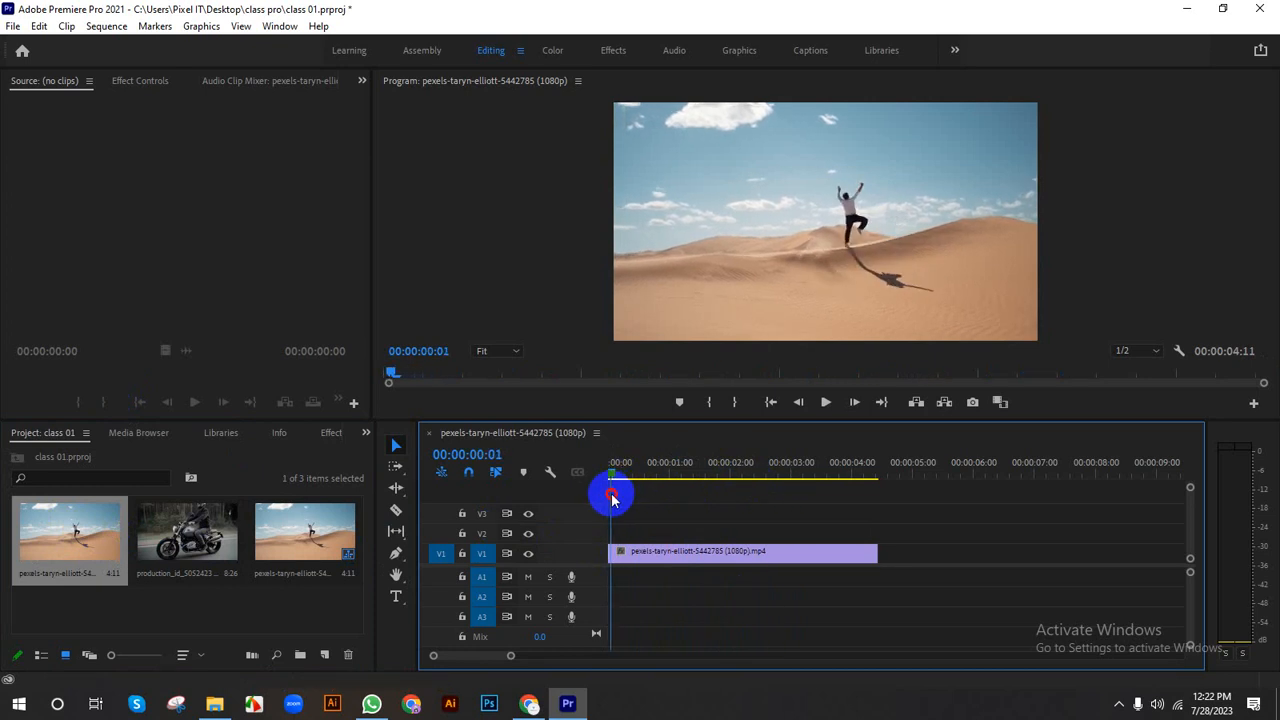
pyautogui.moveTo(613, 500); pyautogui.dragTo(671, 510)
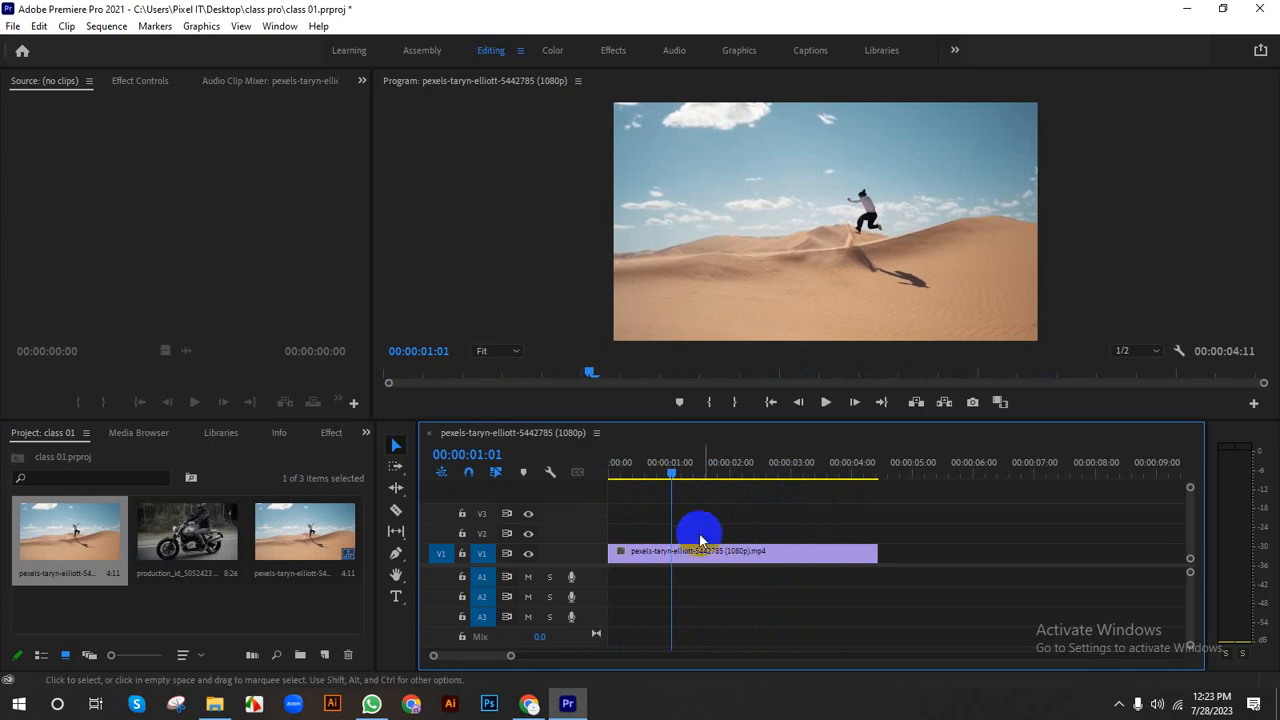
pyautogui.click(766, 552)
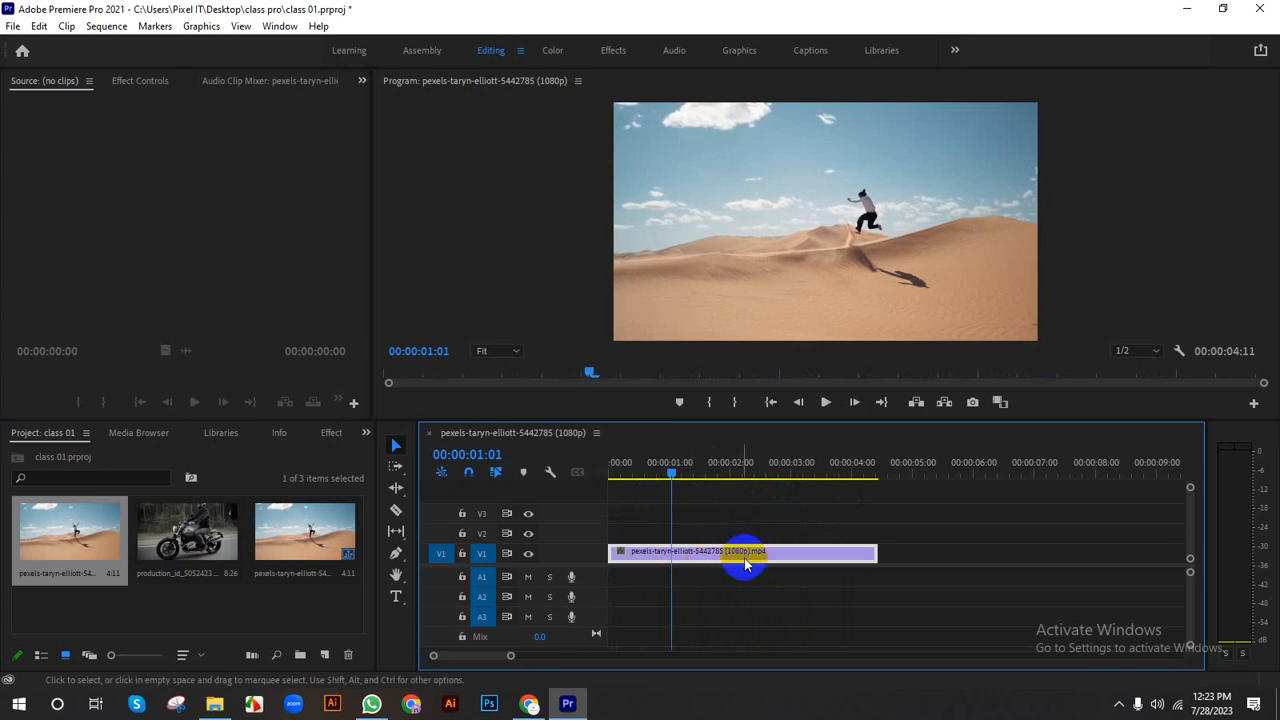
pyautogui.moveTo(728, 565); pyautogui.dragTo(995, 560)
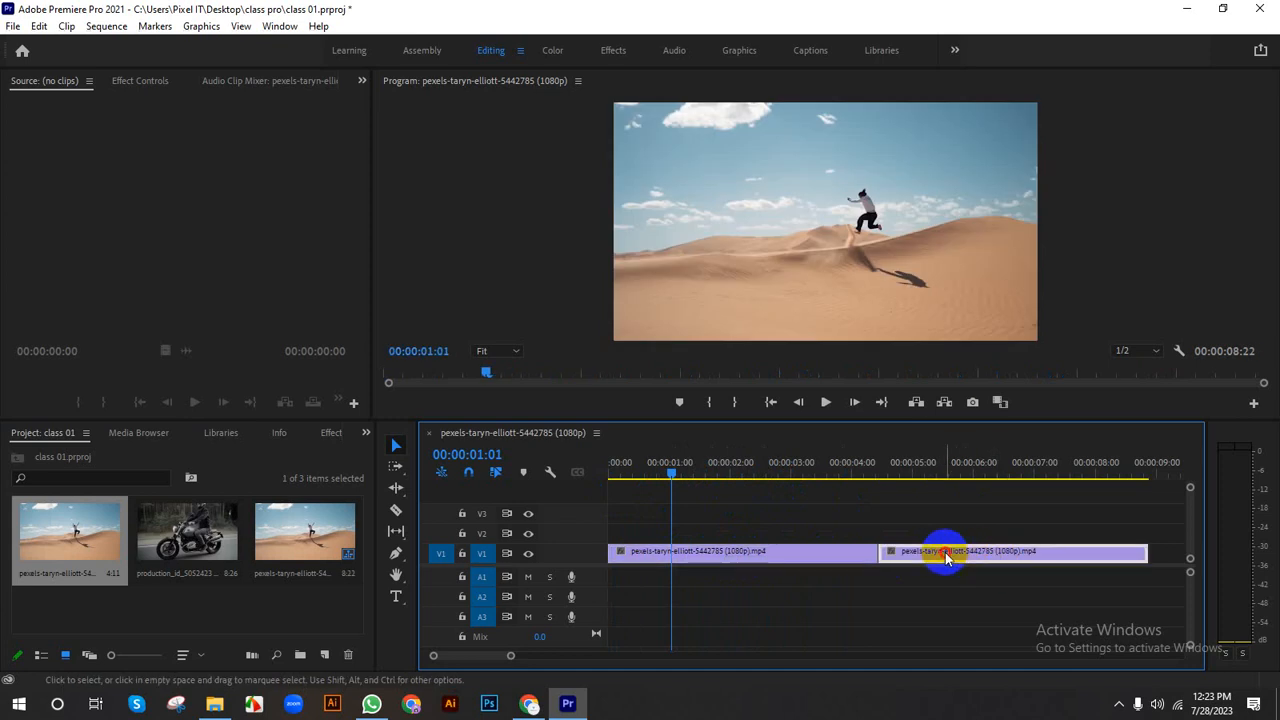
# Step: Set the speed of the first desert clip on V1 to 30%
pyautogui.click(838, 550)
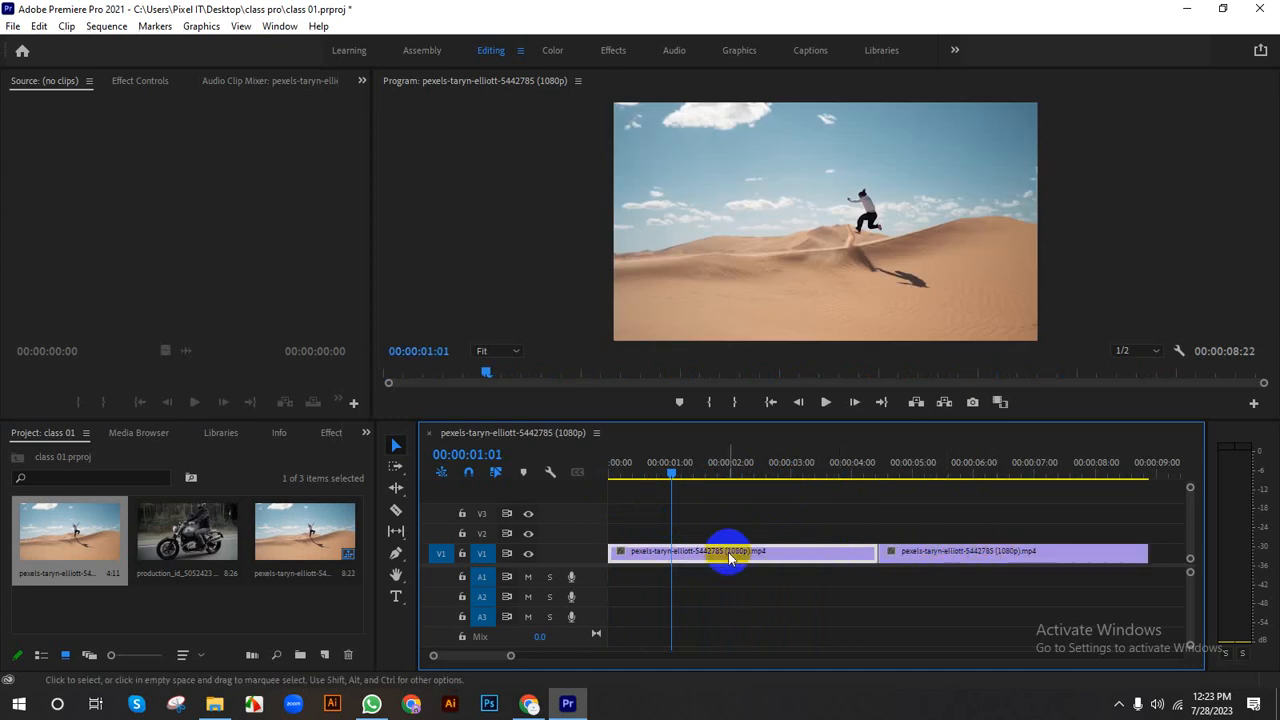
pyautogui.rightClick(728, 552)
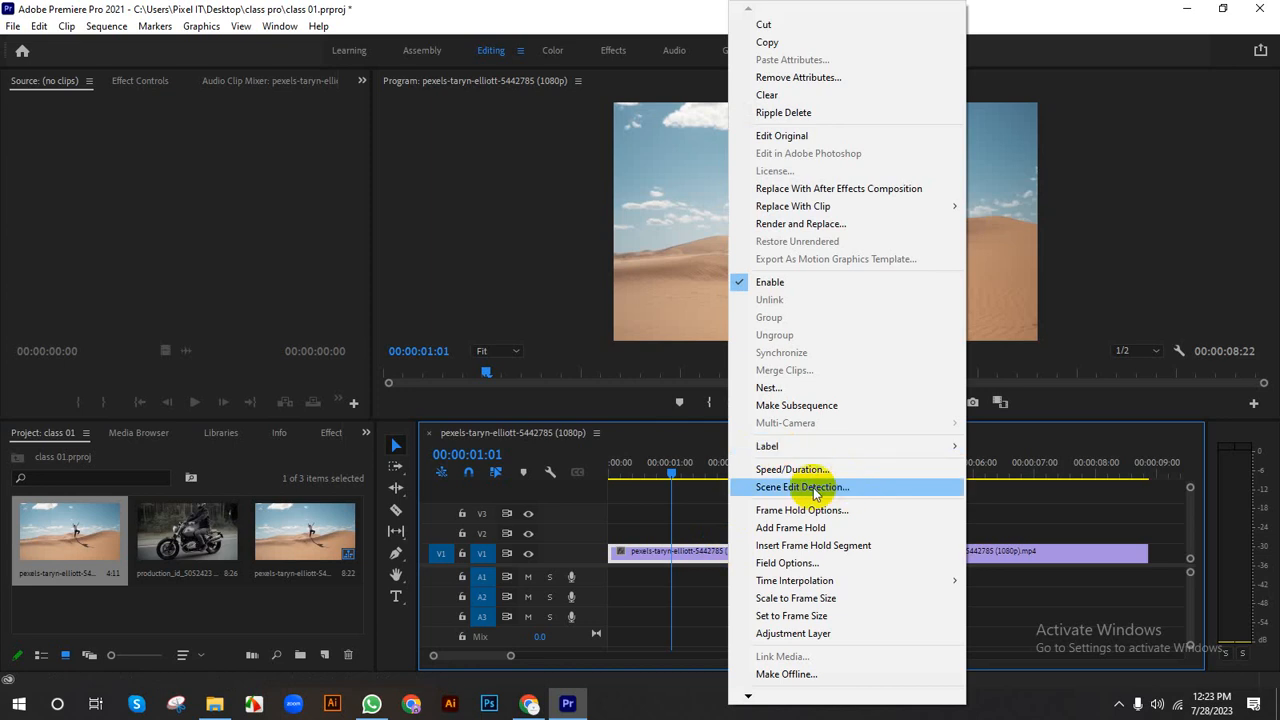
pyautogui.click(780, 478)
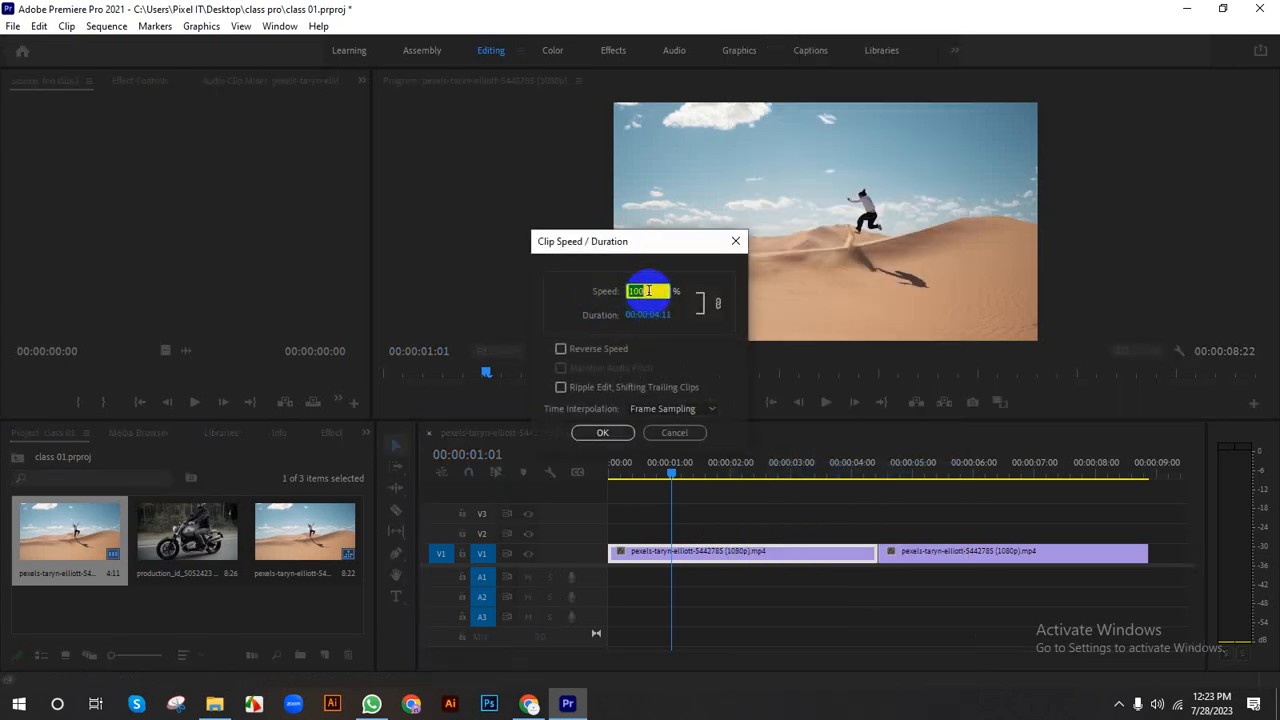
pyautogui.write('3')
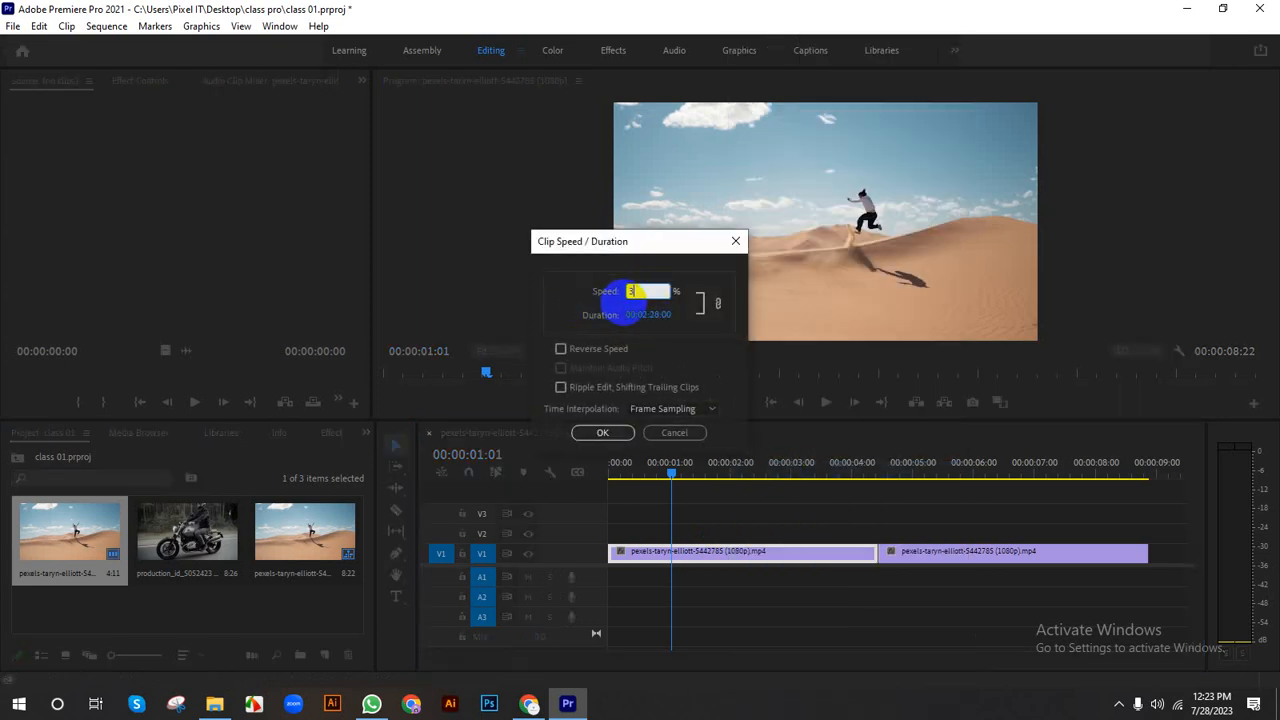
pyautogui.write('0')
pyautogui.click(604, 433)
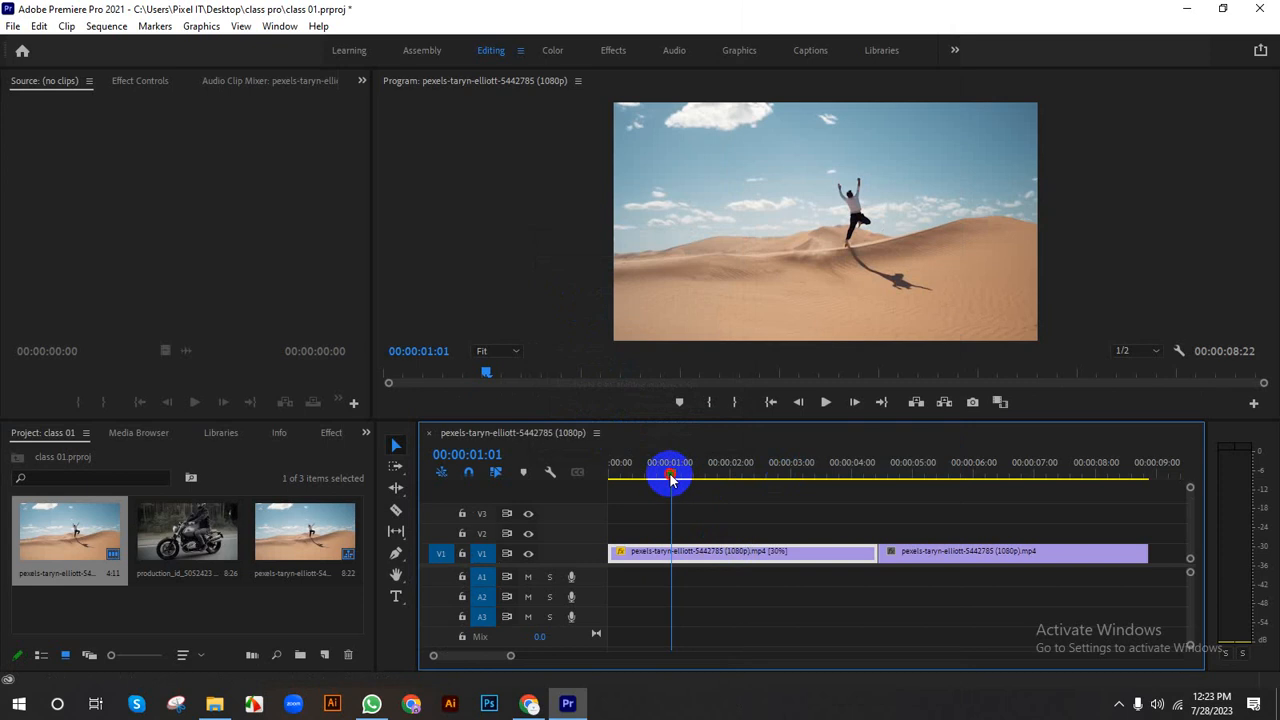
# Step: Play the sequence from the start to compare the slowed desert clip with the normal-speed copy
pyautogui.press('Home')
pyautogui.press('space')
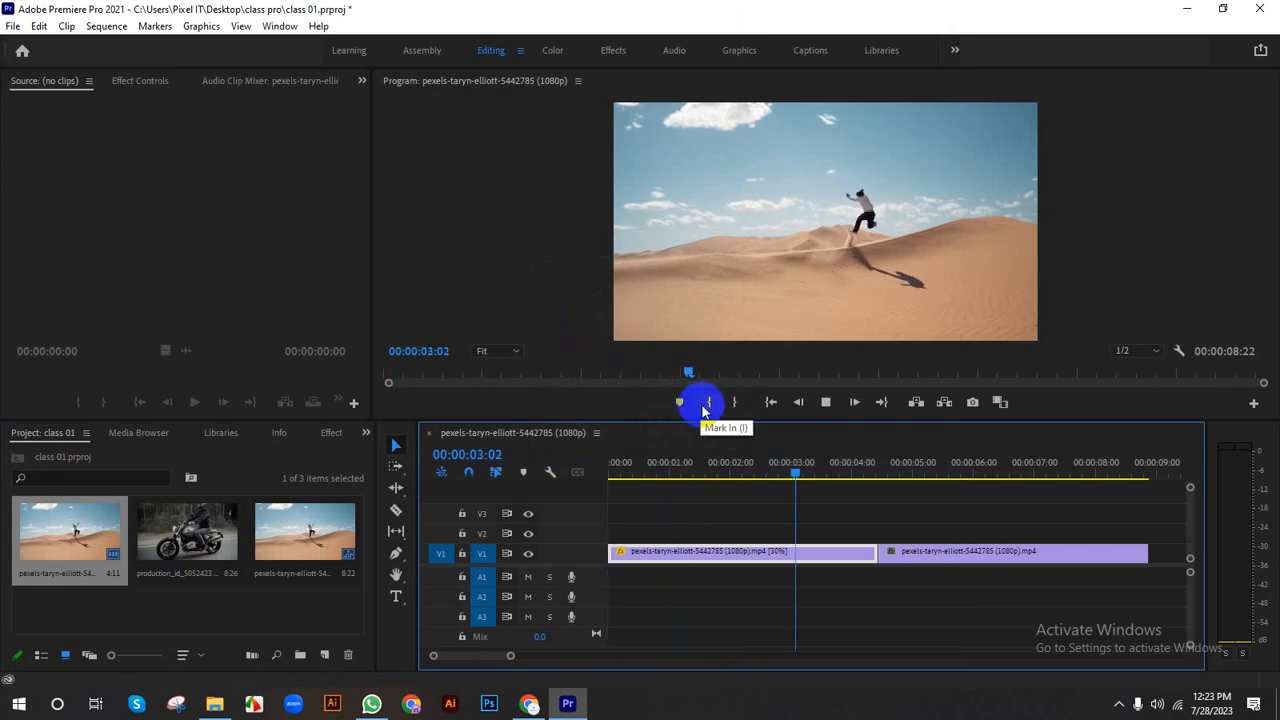
pyautogui.press('space')
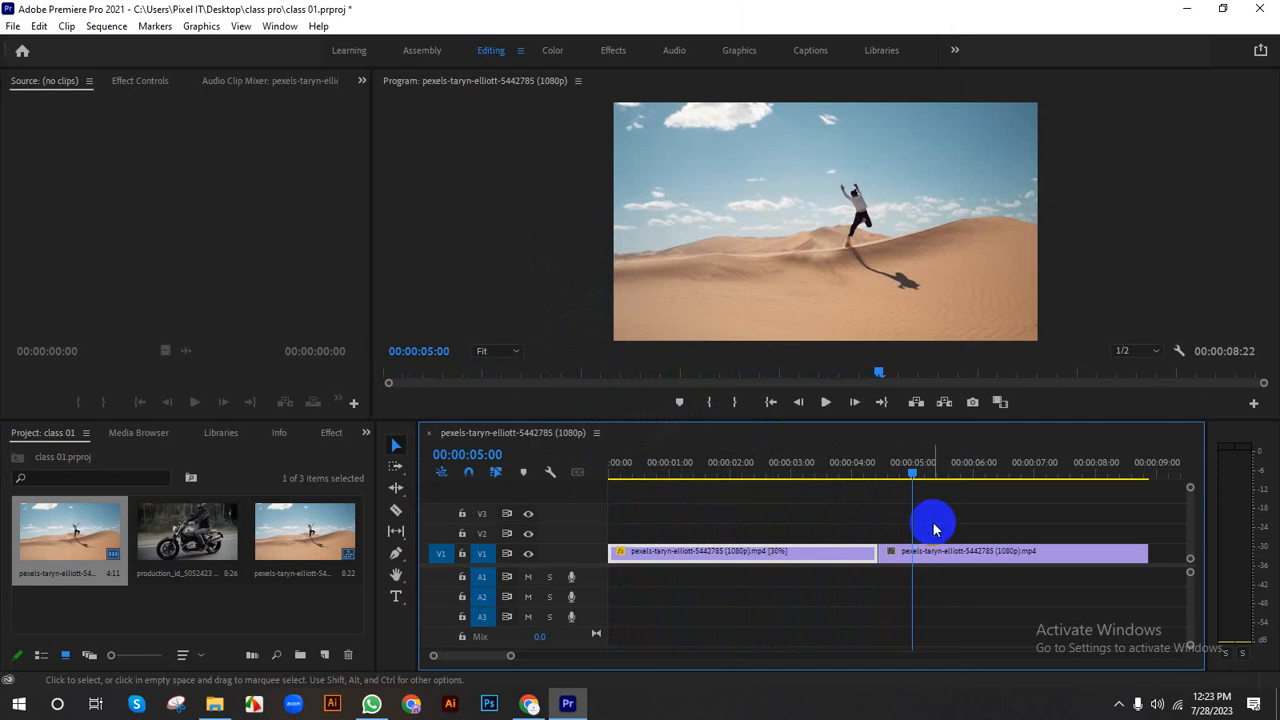
pyautogui.moveTo(917, 474); pyautogui.dragTo(586, 474)
pyautogui.press('space')
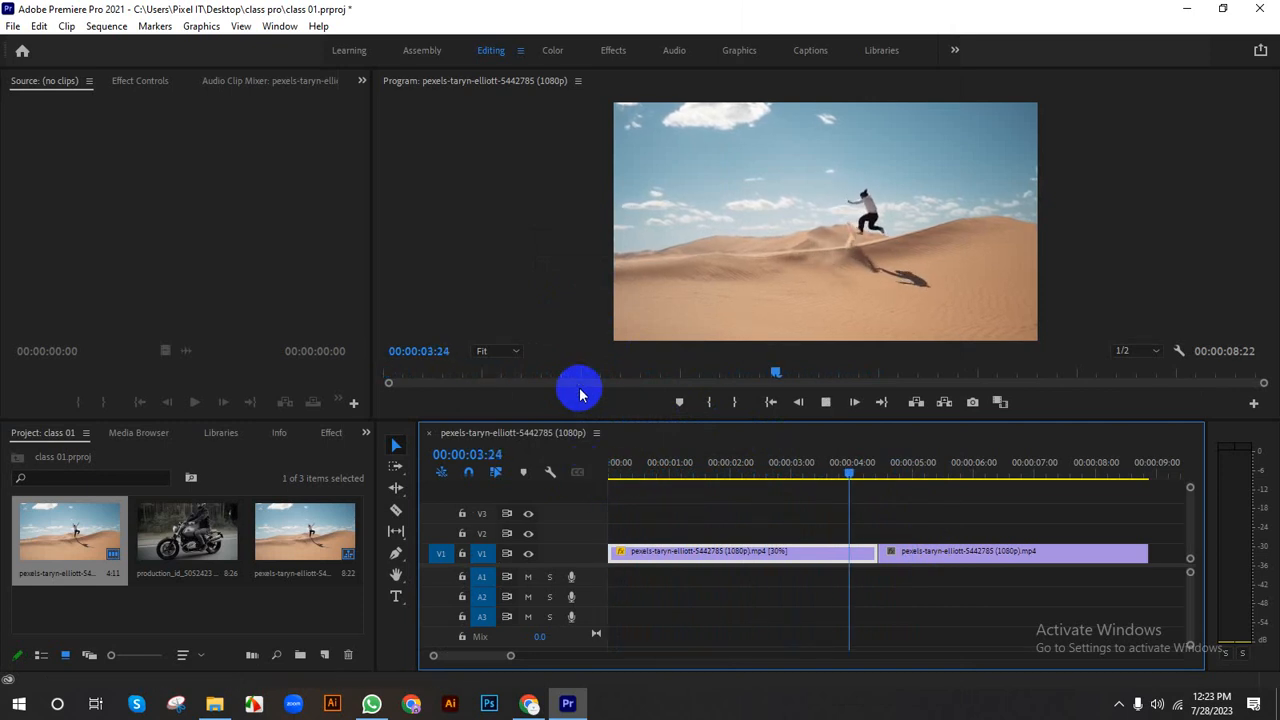
pyautogui.press('space')
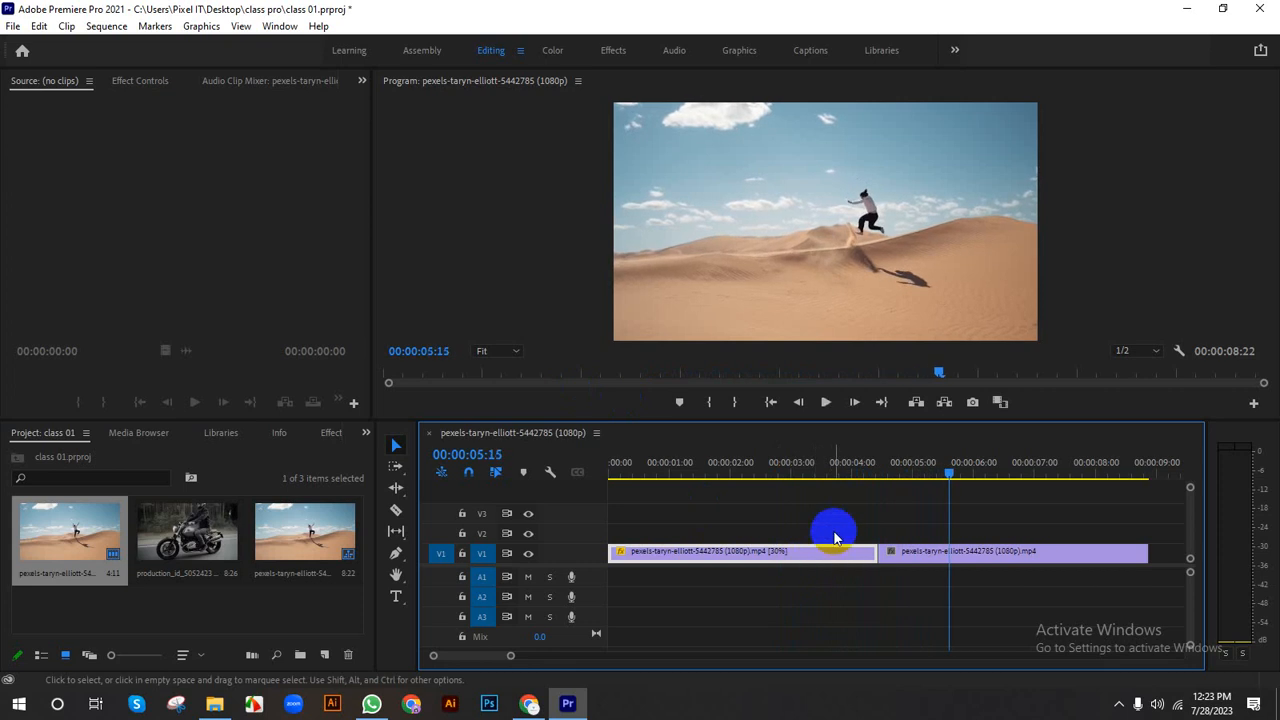
# Step: Delete the desert clip from the project together with its references in the sequence
pyautogui.click(276, 556)
pyautogui.click(80, 530)
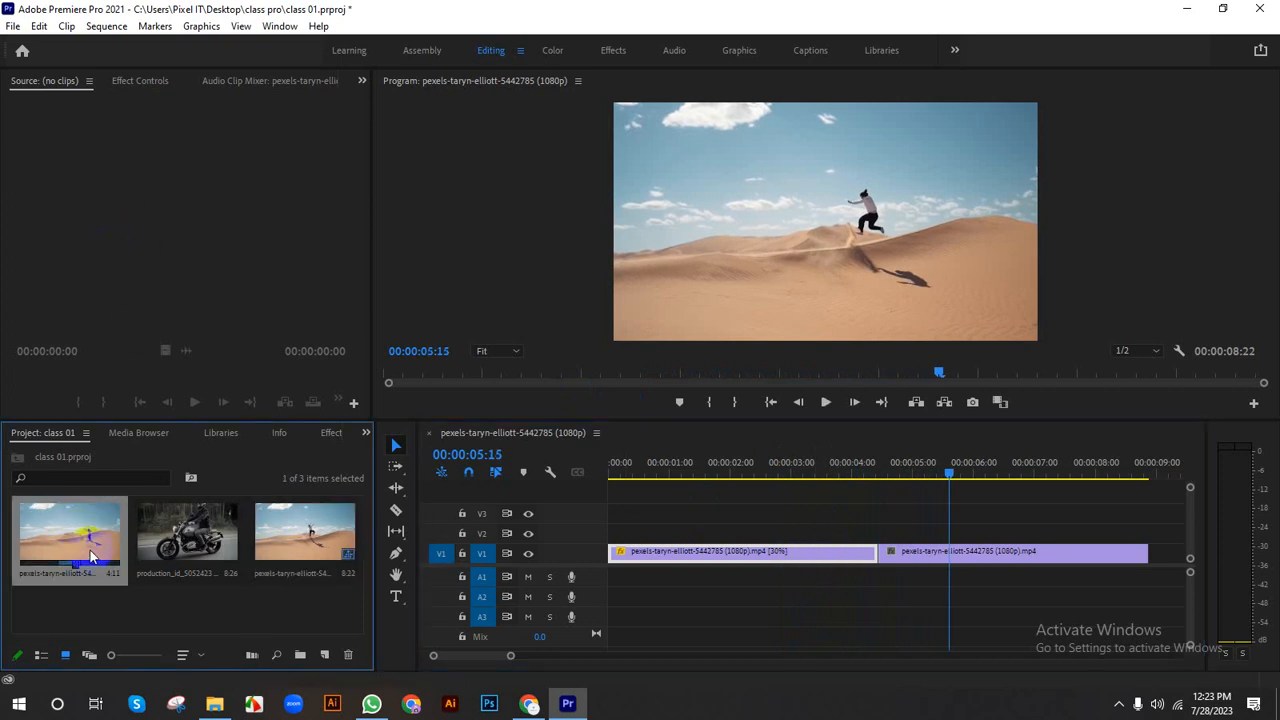
pyautogui.press('Delete')
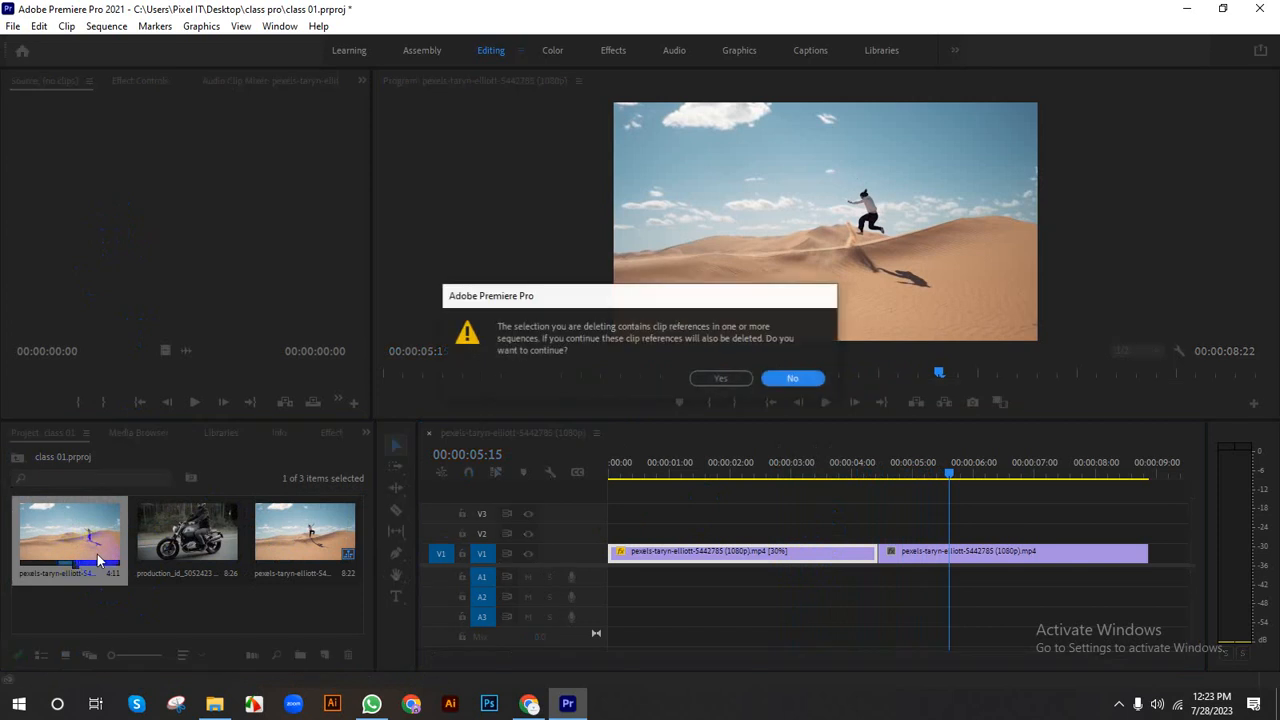
pyautogui.click(745, 377)
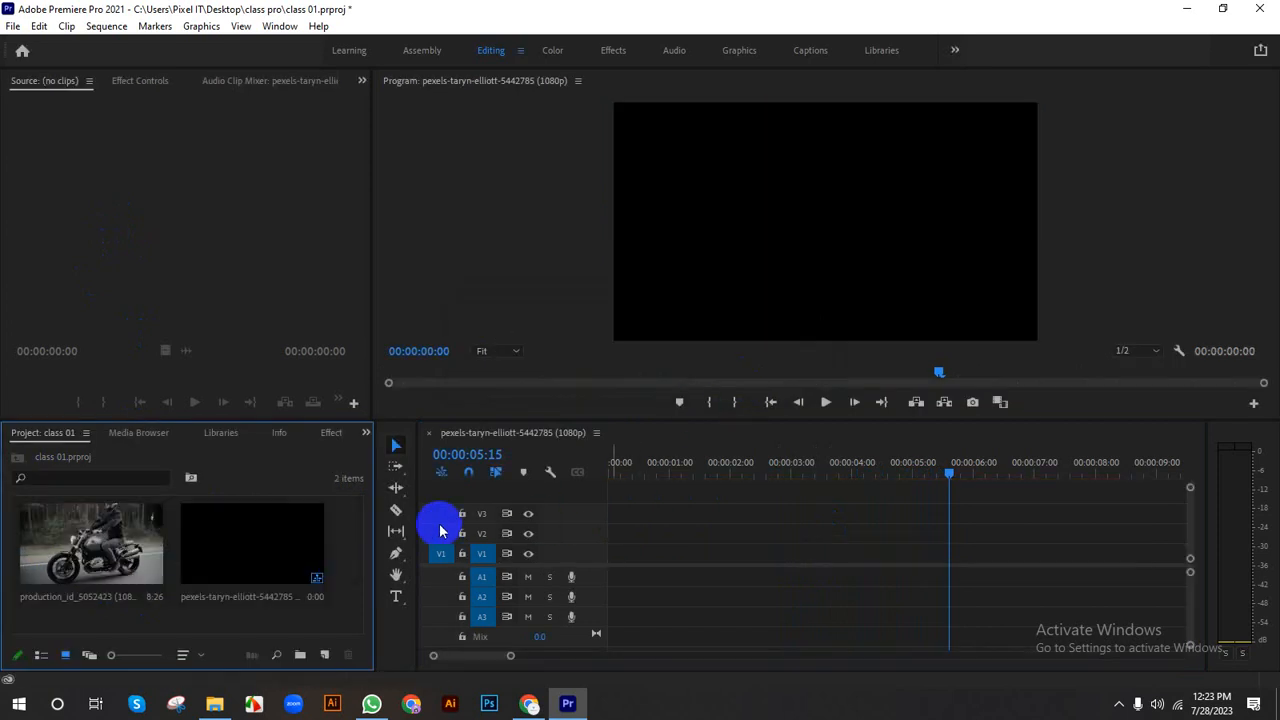
# Step: Undo the desert clip's deletion from the project and delete both desert clips from V1 in the sequence
pyautogui.hotkey('ctrl', 'z')
pyautogui.click(305, 528)
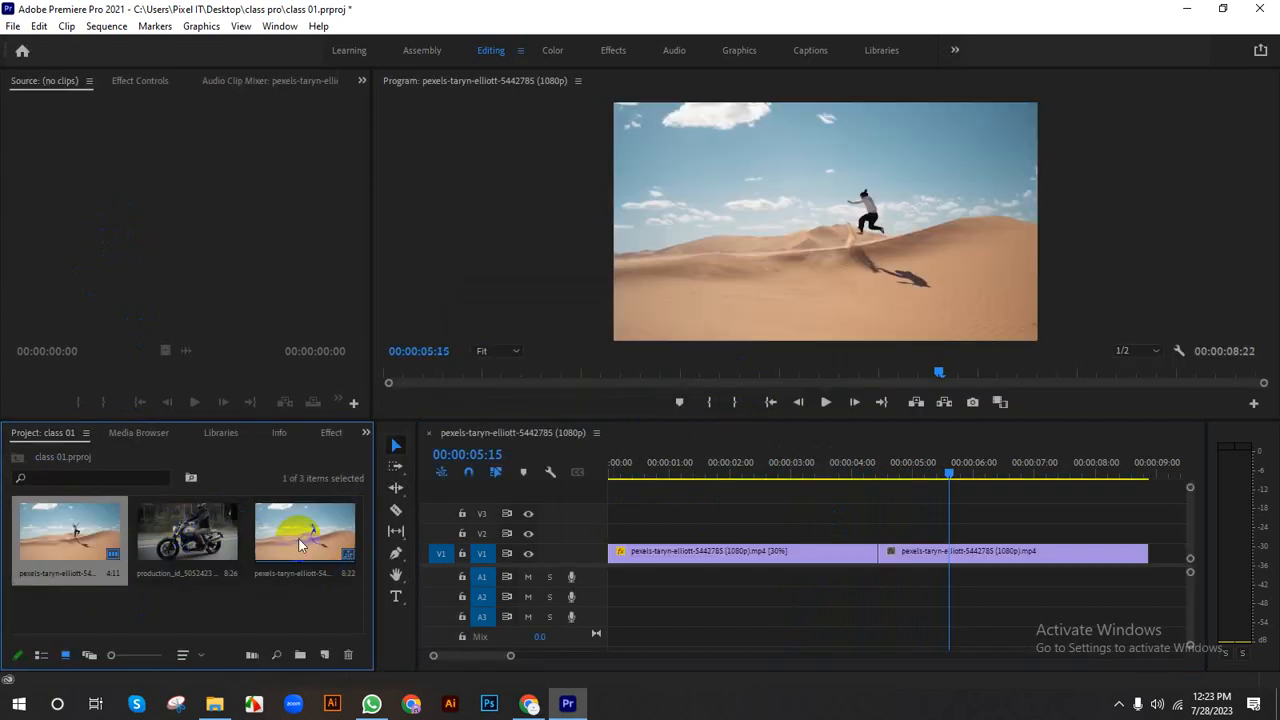
pyautogui.click(767, 560)
pyautogui.keyDown('shift'); pyautogui.click(1006, 558); pyautogui.keyUp('shift')
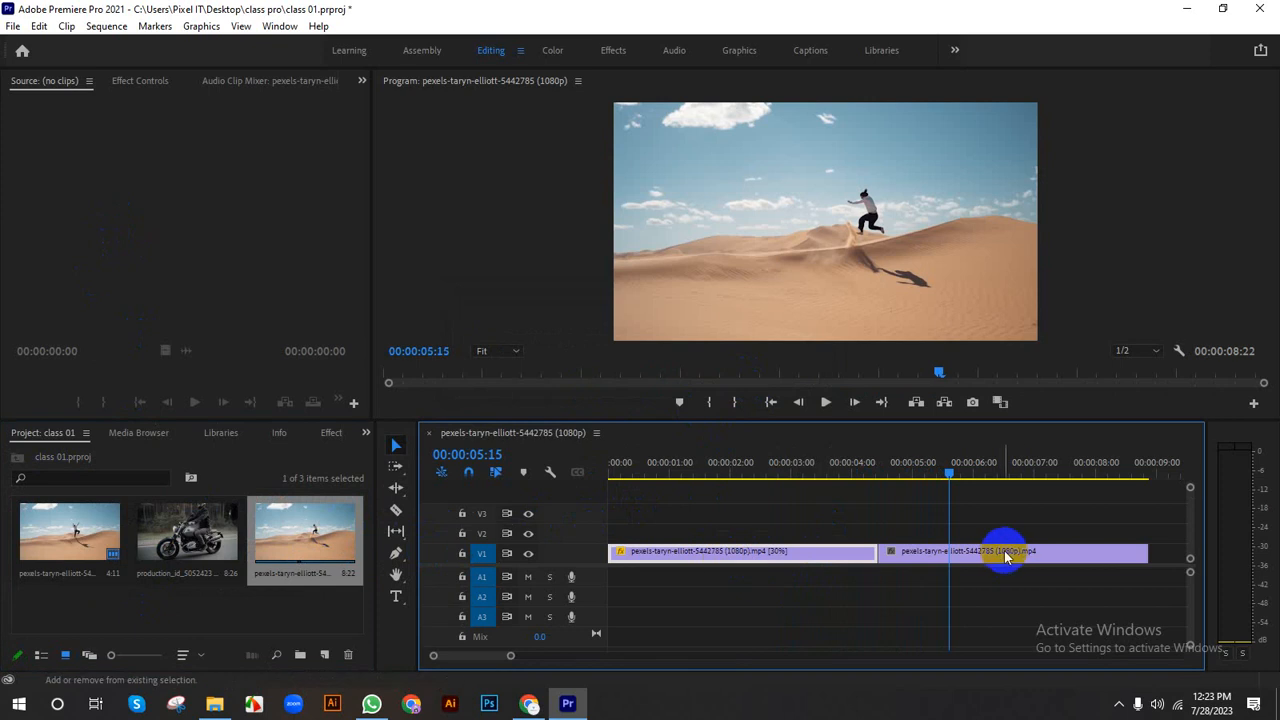
pyautogui.press('Delete')
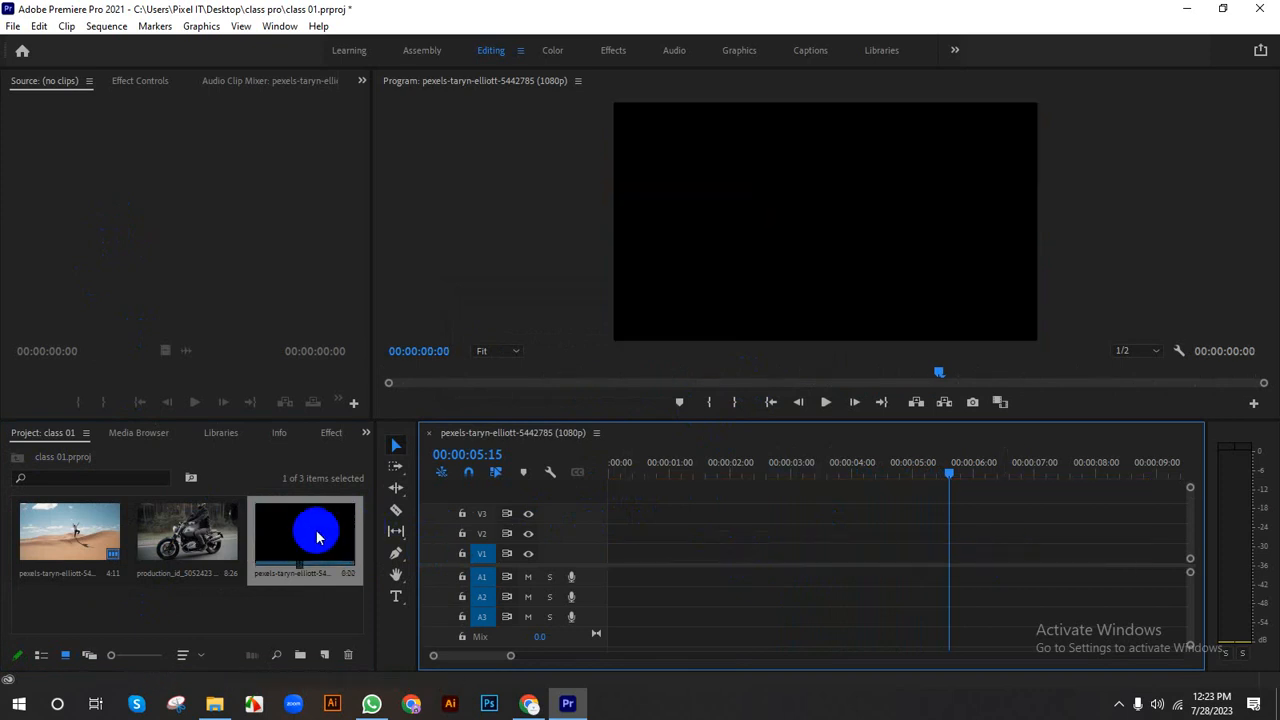
# Step: Open the desert clip in the Source Monitor and extend its marked range back towards the clip's start, to 00:00:11:09 long
pyautogui.click(182, 605)
pyautogui.click(77, 540)
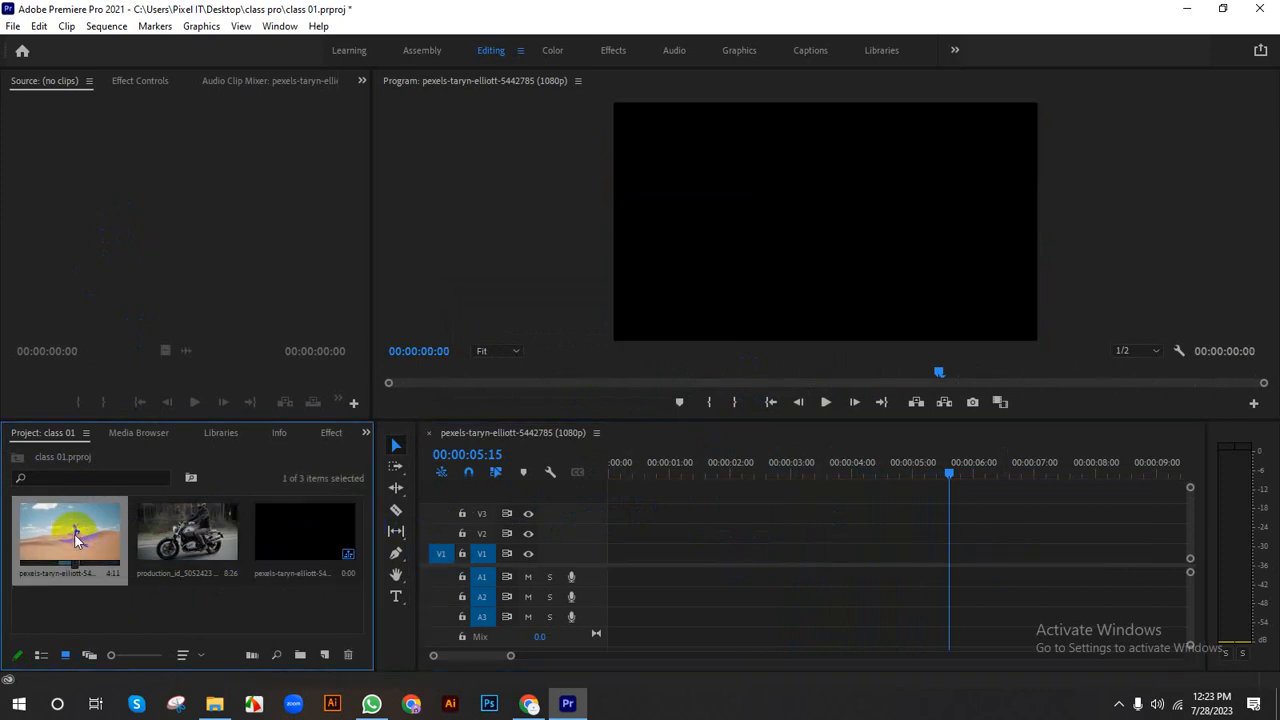
pyautogui.doubleClick(77, 540)
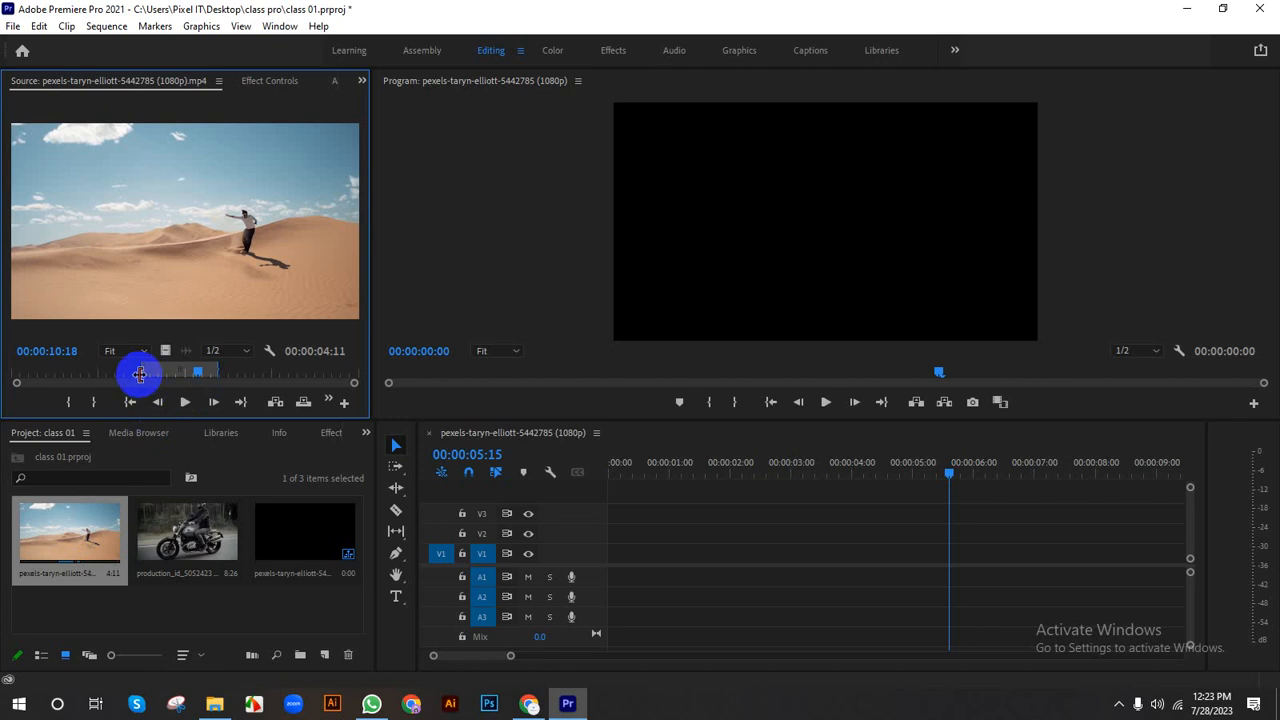
pyautogui.moveTo(138, 371); pyautogui.dragTo(310, 371)
pyautogui.click(114, 606)
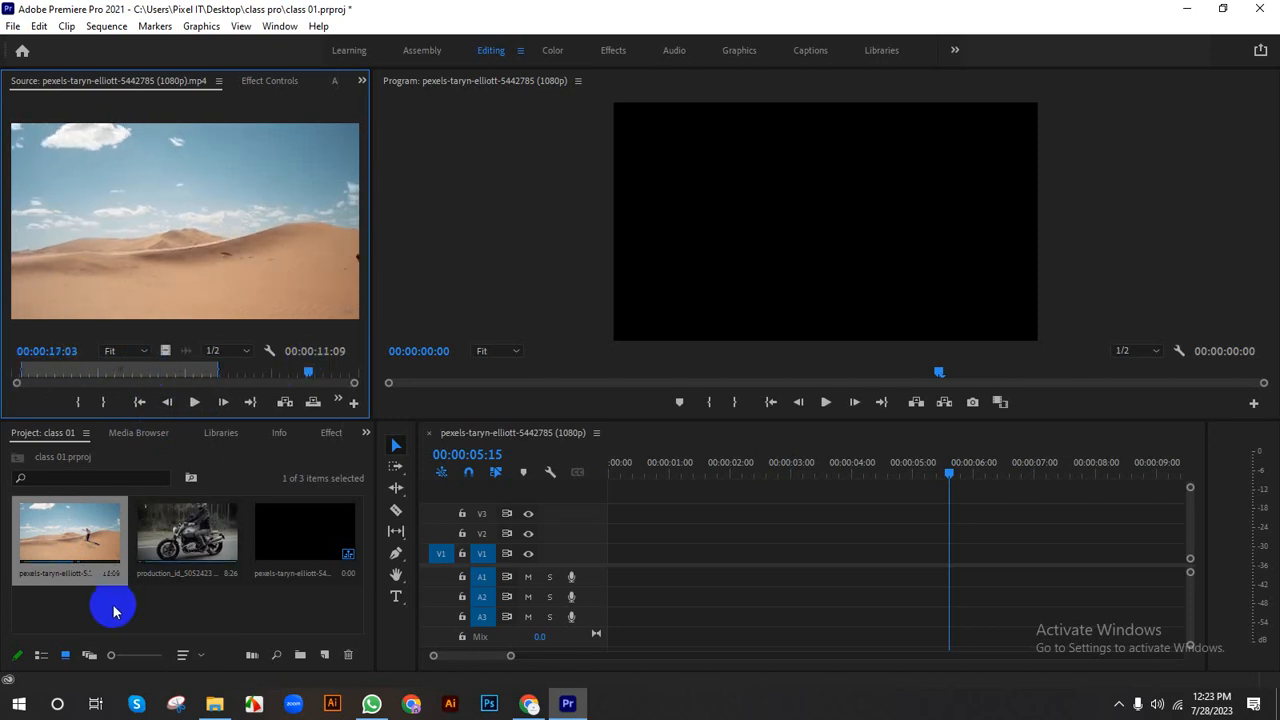
# Step: Delete the desert clip and the empty desert sequence from the project, keeping only the motorcycle clip
pyautogui.click(65, 530)
pyautogui.press('Delete')
pyautogui.click(265, 566)
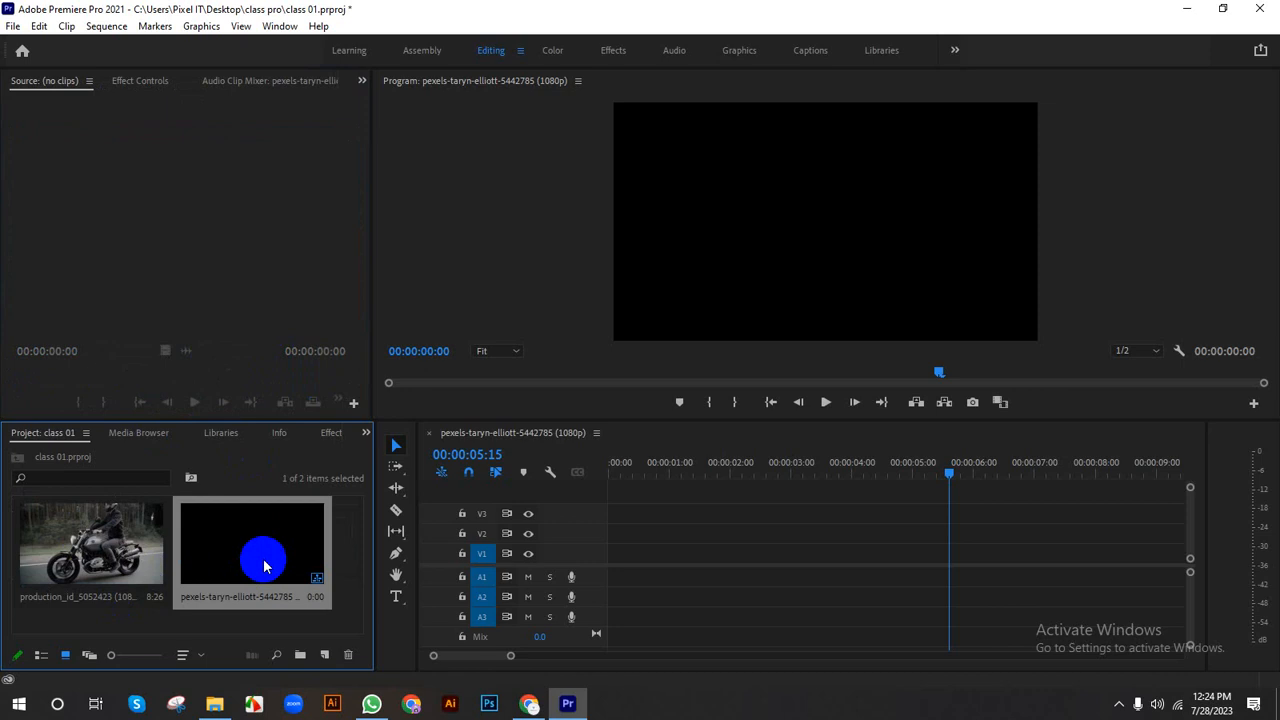
pyautogui.press('Delete')
pyautogui.doubleClick(246, 543)
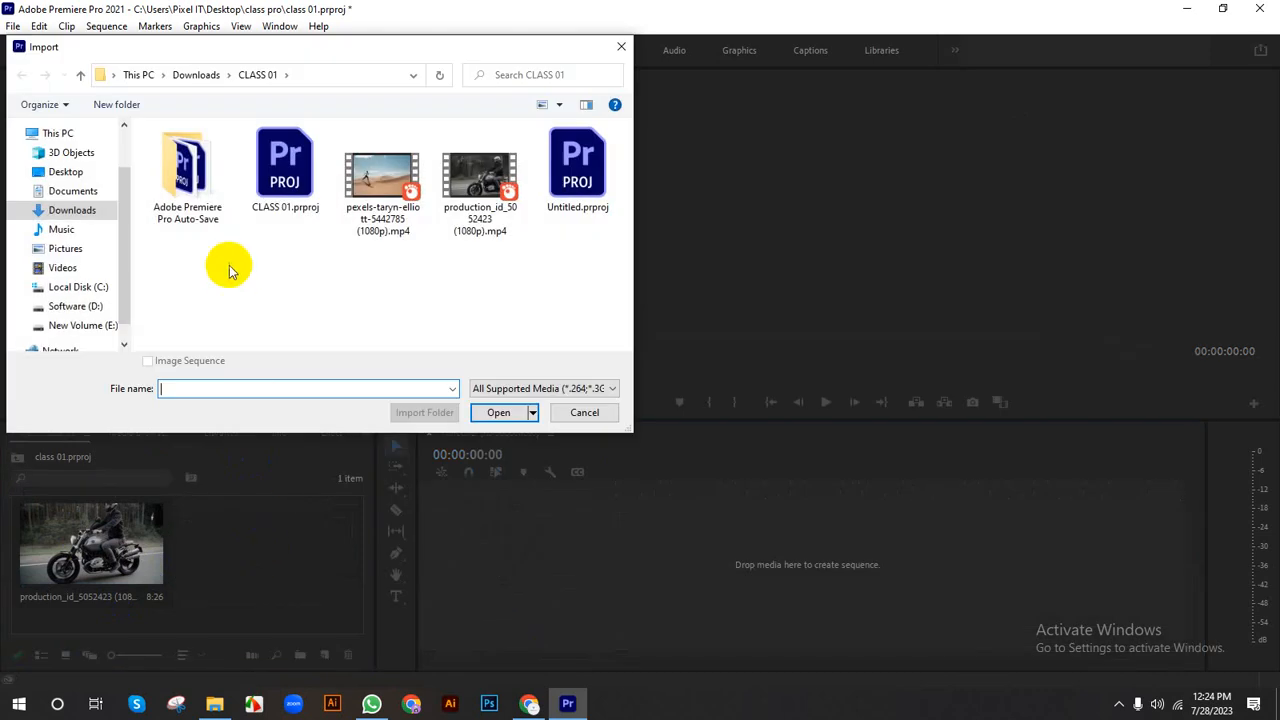
pyautogui.click(415, 190)
pyautogui.click(498, 412)
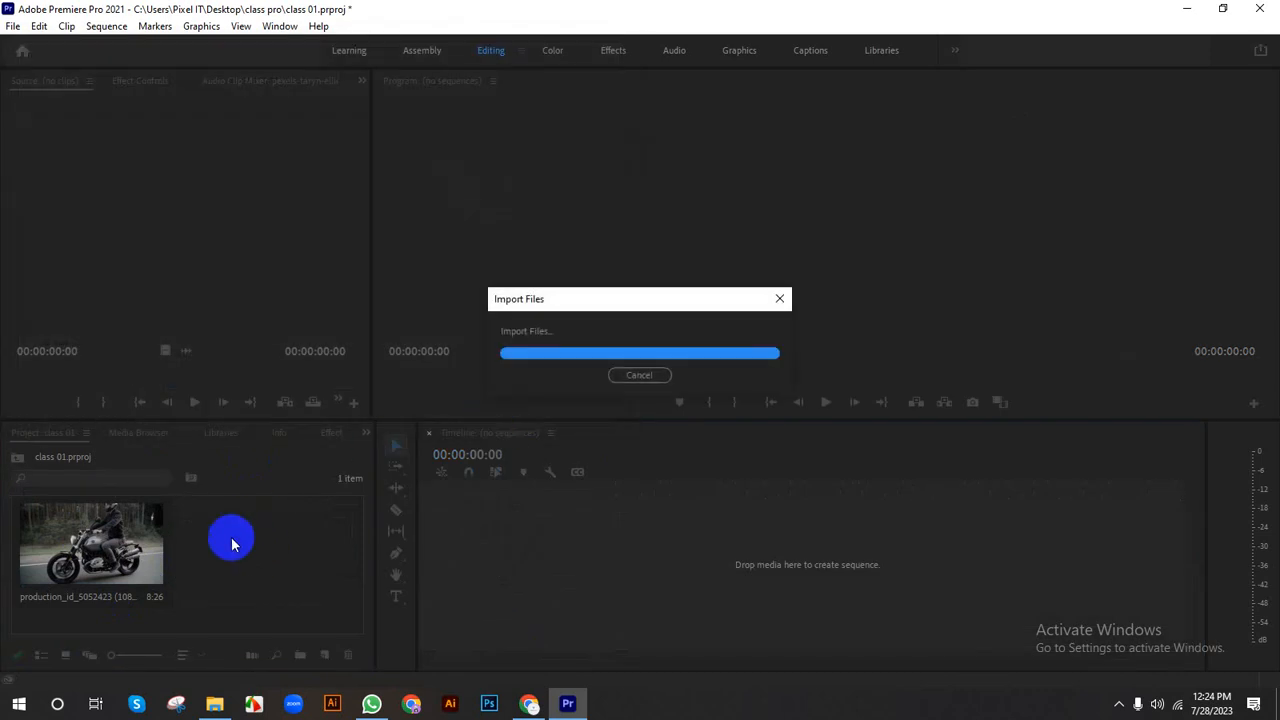
pyautogui.doubleClick(217, 550)
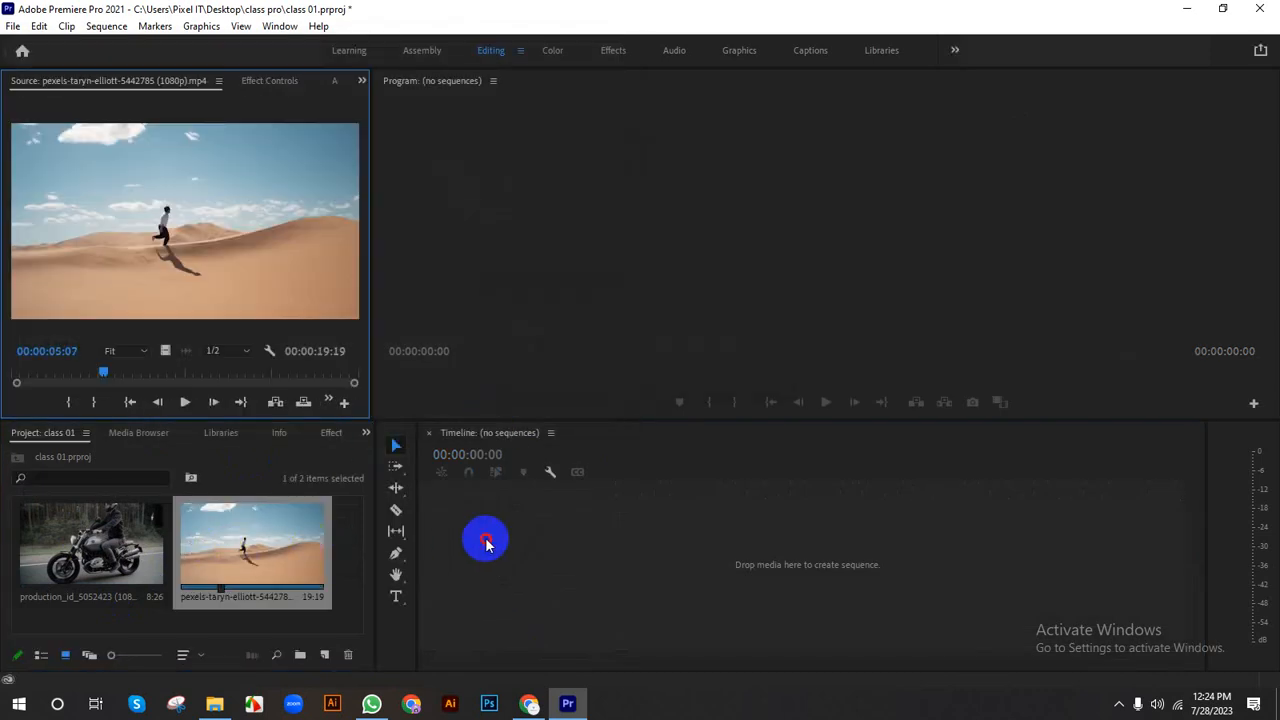
pyautogui.moveTo(246, 545); pyautogui.dragTo(469, 534)
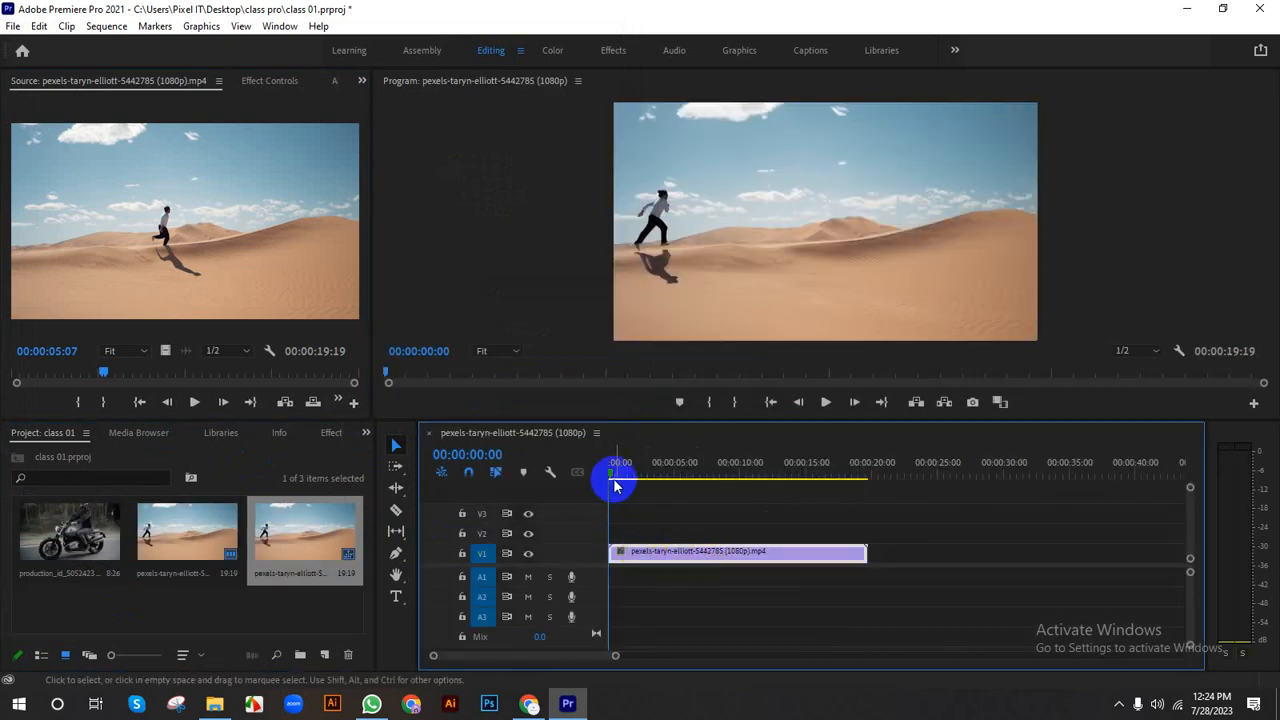
# Step: Preview the opening of the sequence and duplicate the desert clip on V1 directly after the original
pyautogui.press('space')
pyautogui.press('space')
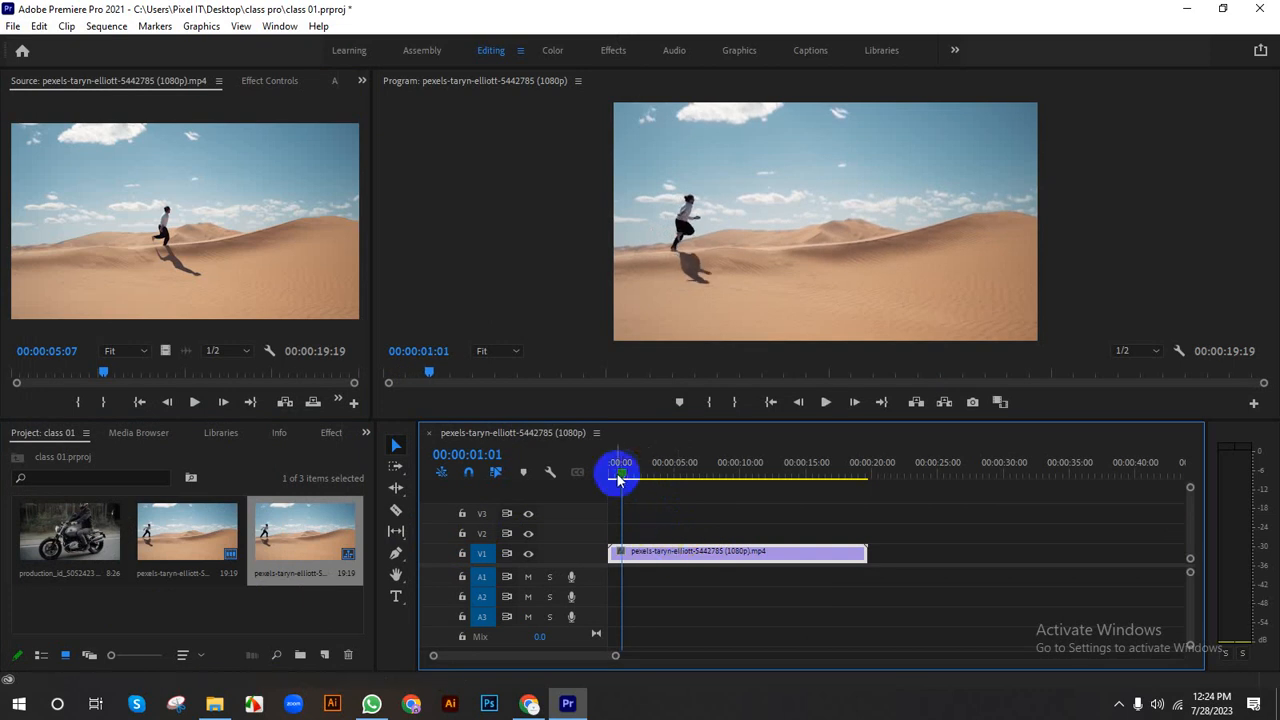
pyautogui.moveTo(618, 480); pyautogui.dragTo(588, 468)
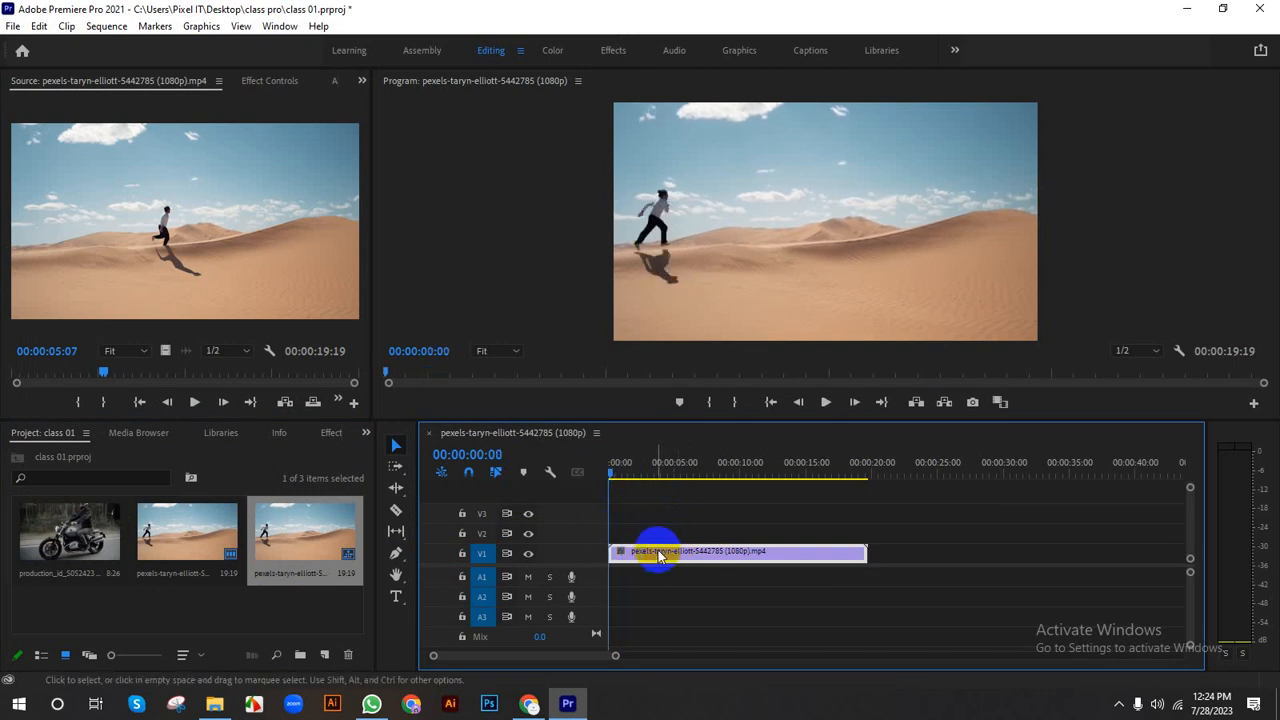
pyautogui.moveTo(659, 556); pyautogui.dragTo(921, 555)
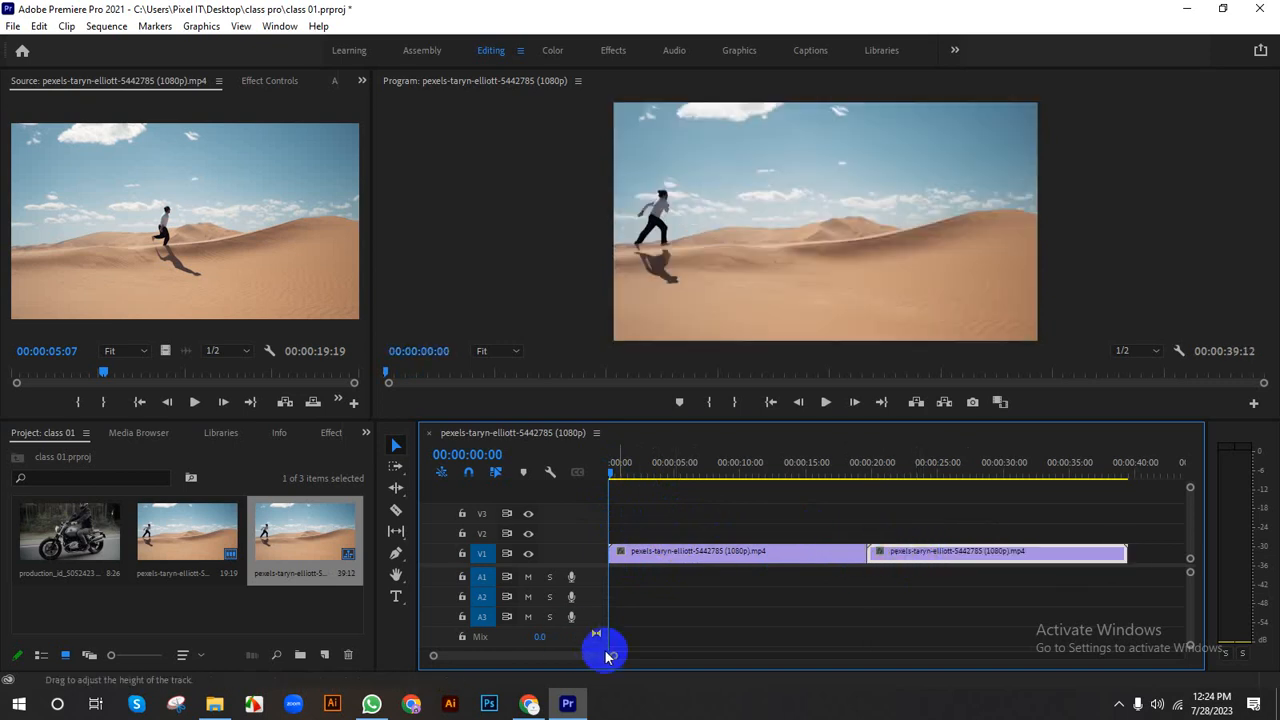
# Step: Slow down the first desert clip on V1 by lowering its speed percentage
pyautogui.moveTo(613, 658); pyautogui.dragTo(682, 656)
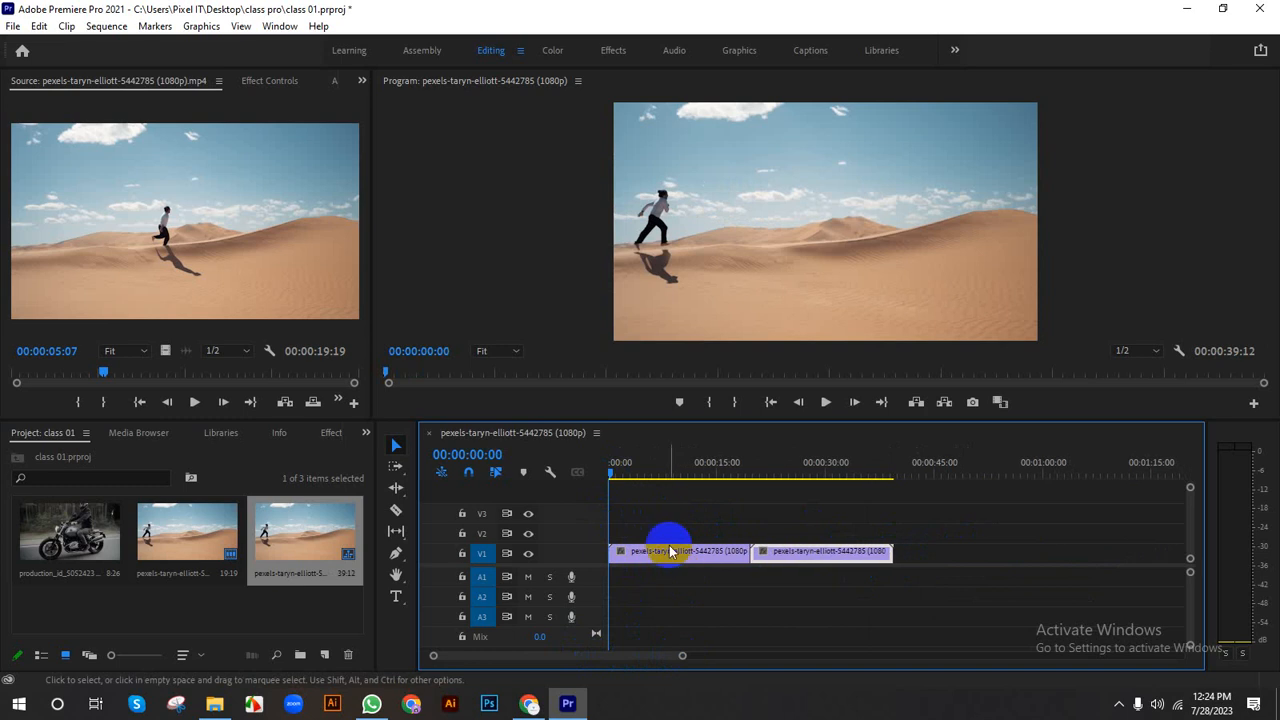
pyautogui.click(665, 553)
pyautogui.rightClick(657, 557)
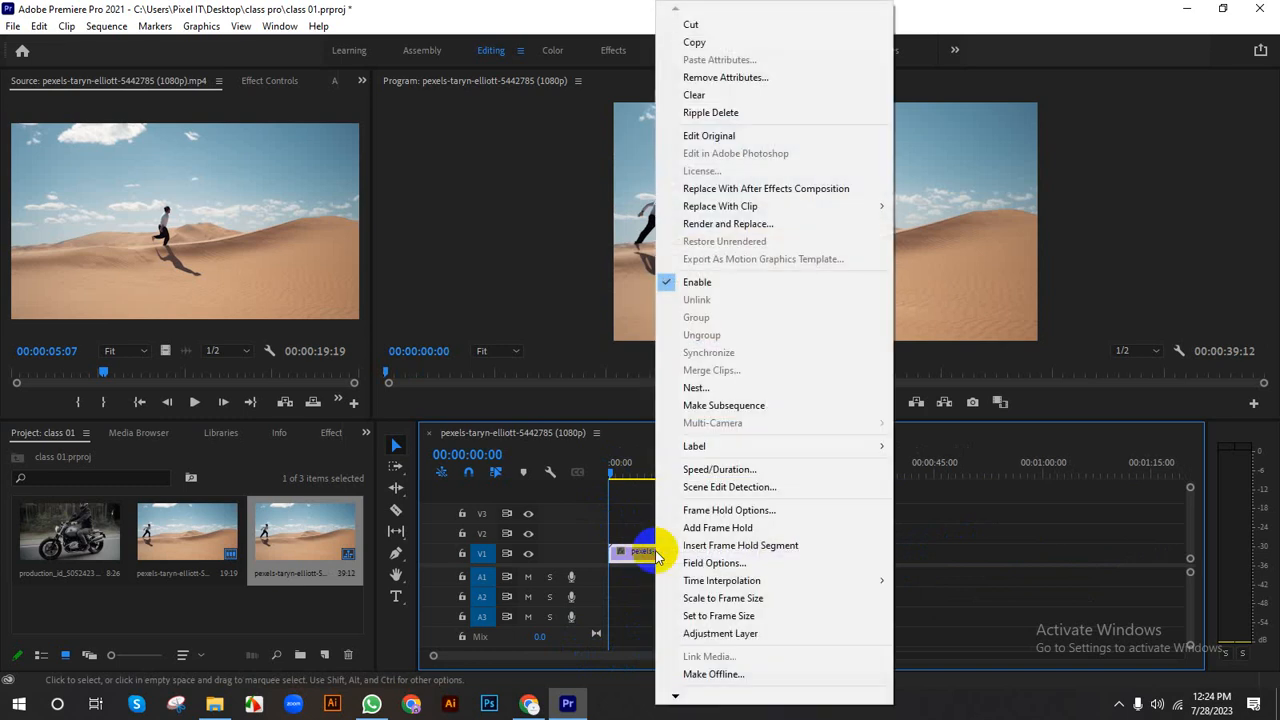
pyautogui.click(719, 469)
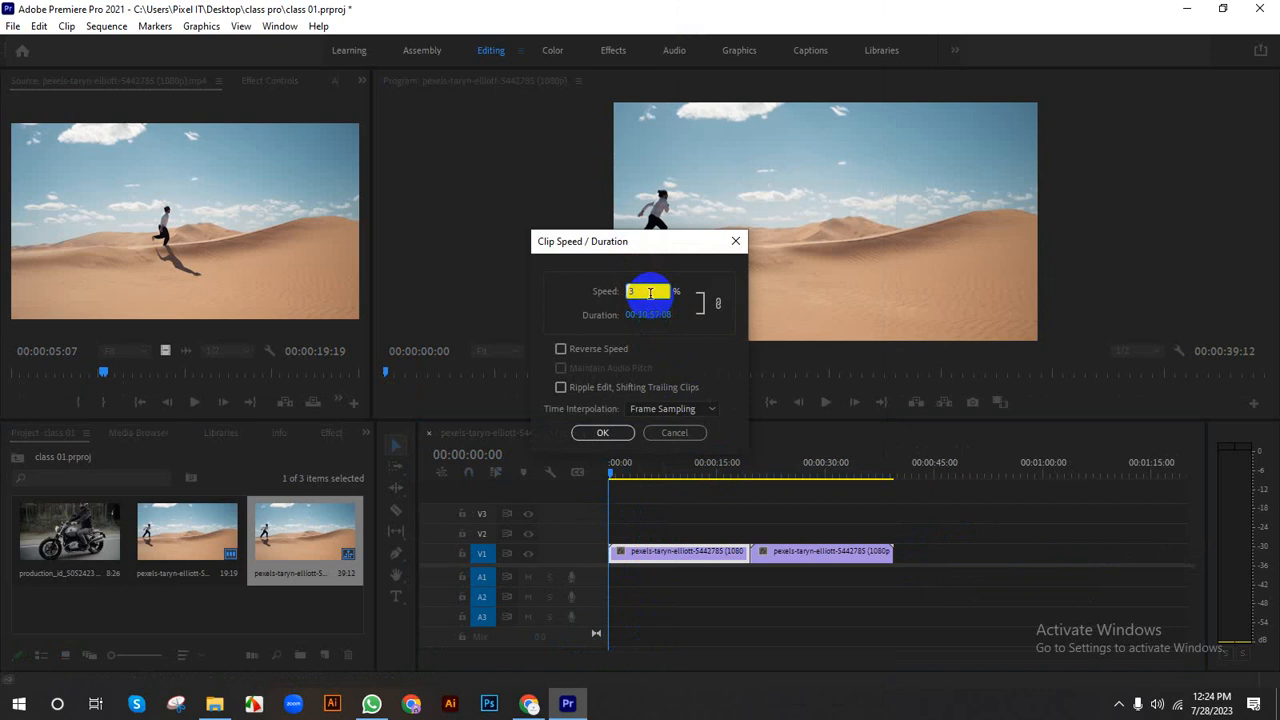
pyautogui.write('3')
pyautogui.click(603, 432)
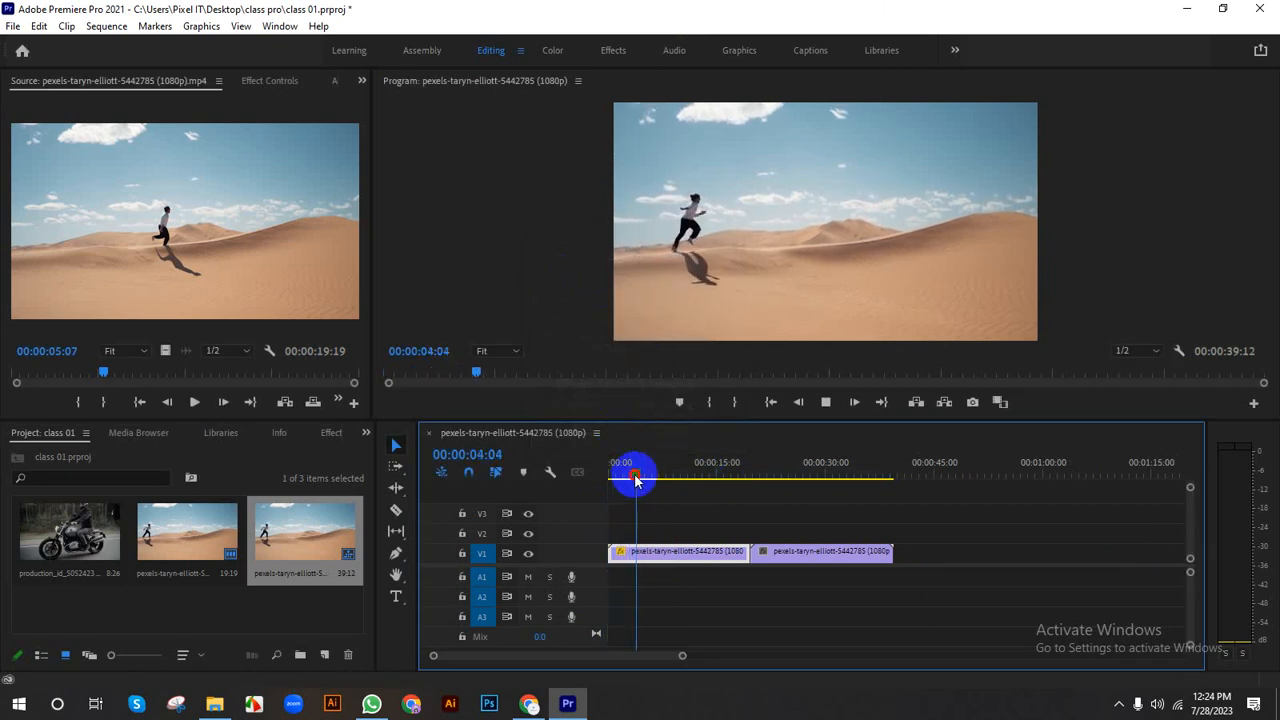
# Step: Set the second desert clip on V1 to 150% speed and enable Reverse Speed for it
pyautogui.moveTo(636, 479); pyautogui.dragTo(761, 477)
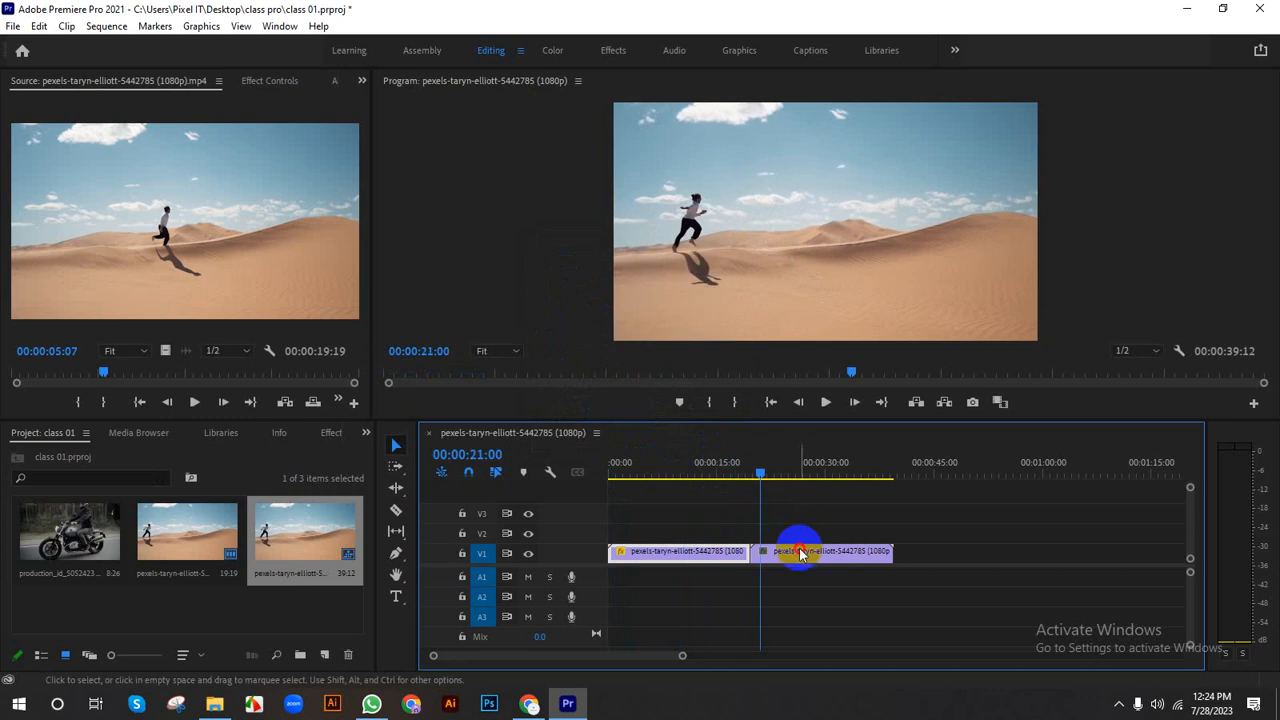
pyautogui.rightClick(800, 553)
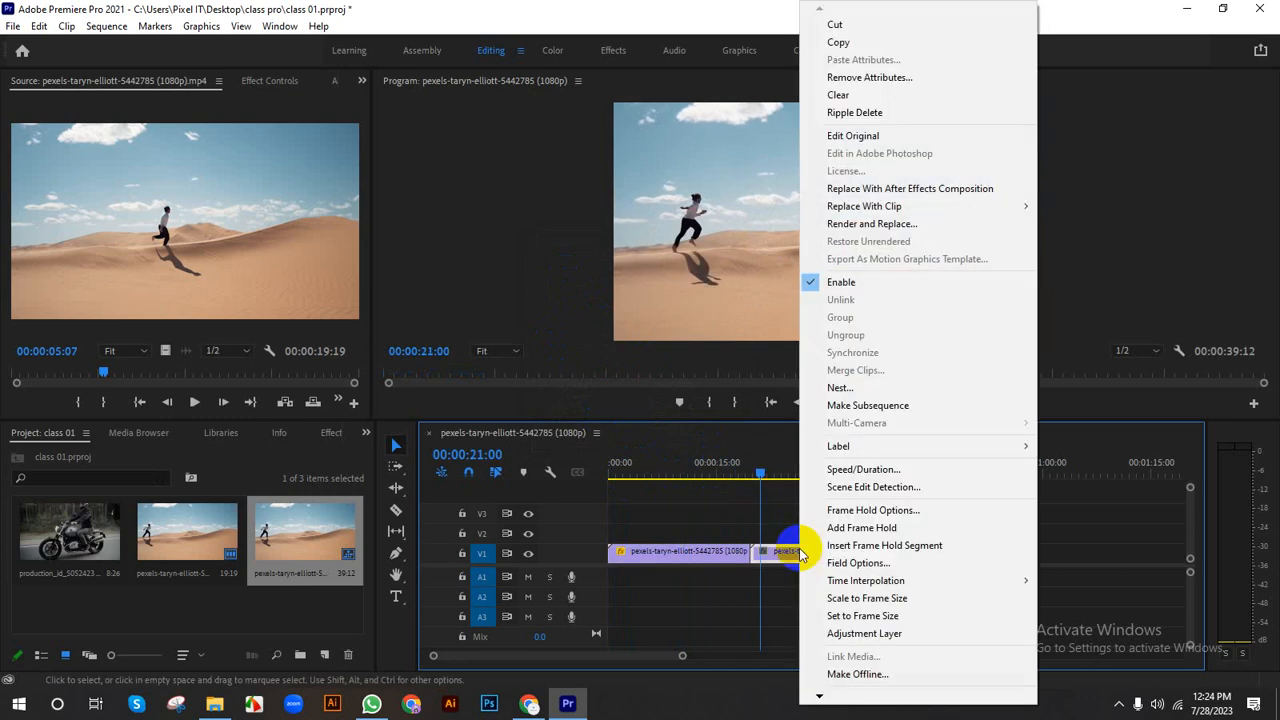
pyautogui.click(852, 470)
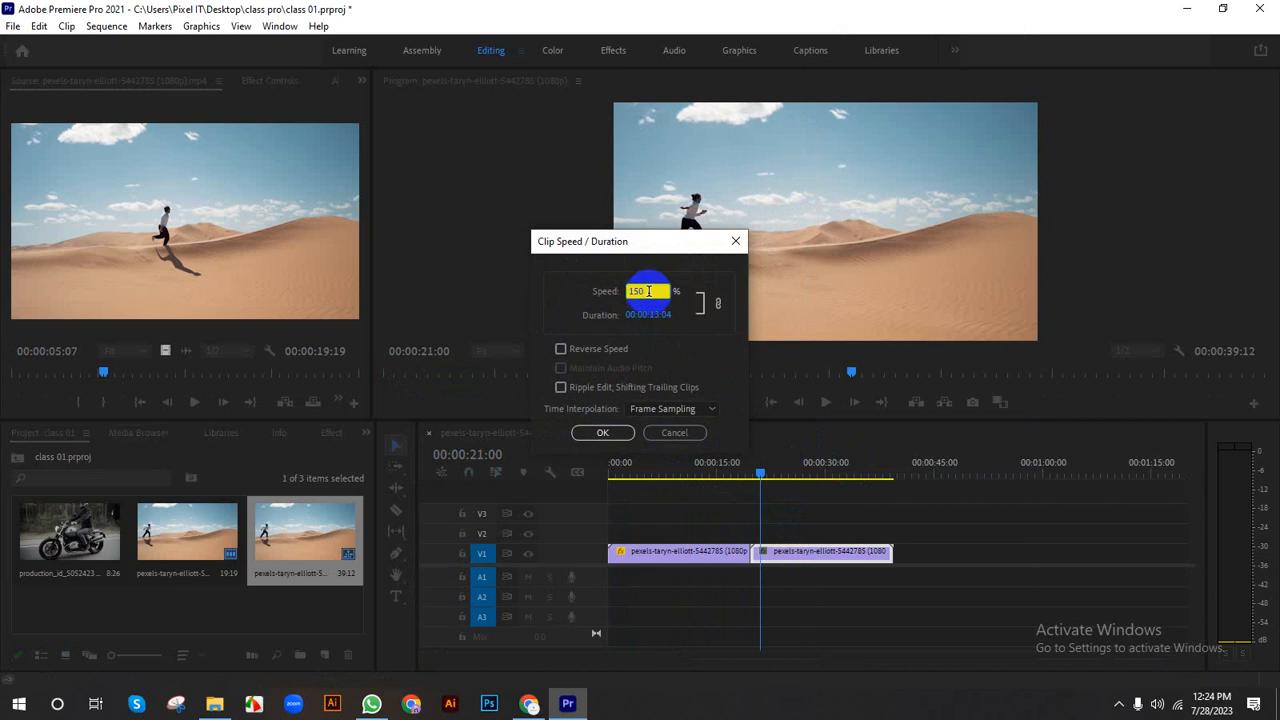
pyautogui.click(659, 368)
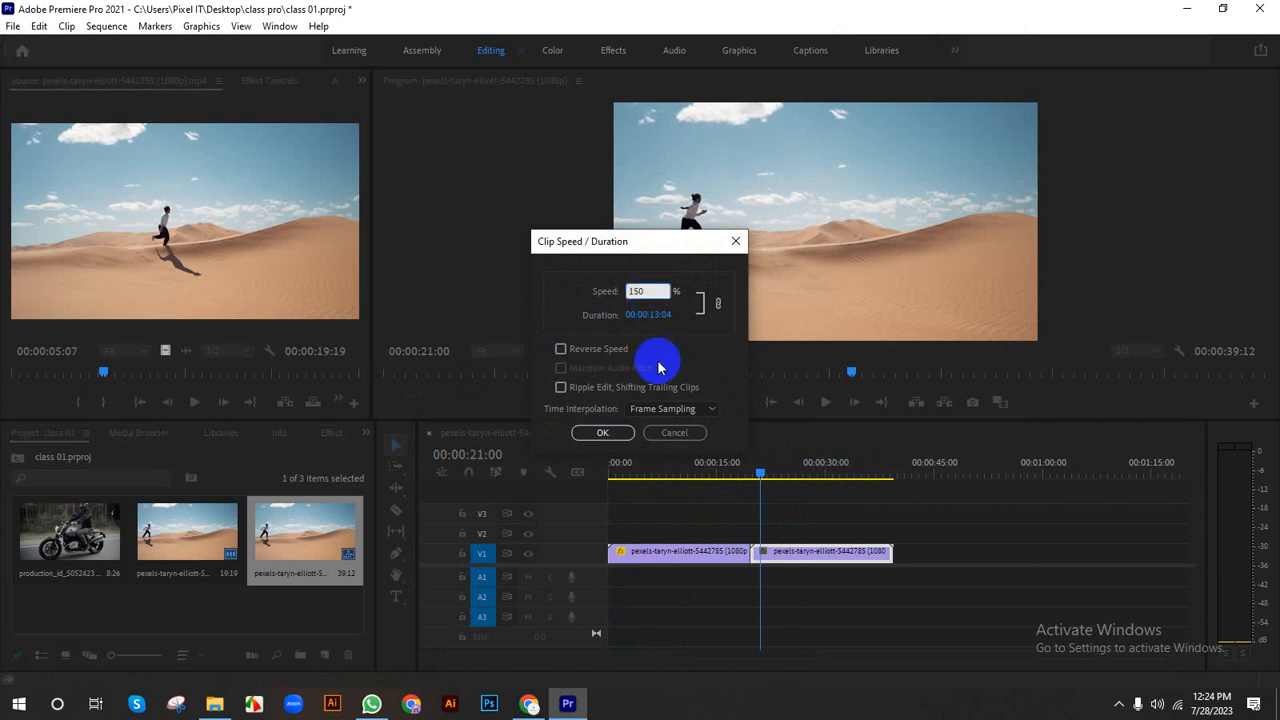
pyautogui.click(561, 349)
pyautogui.click(600, 432)
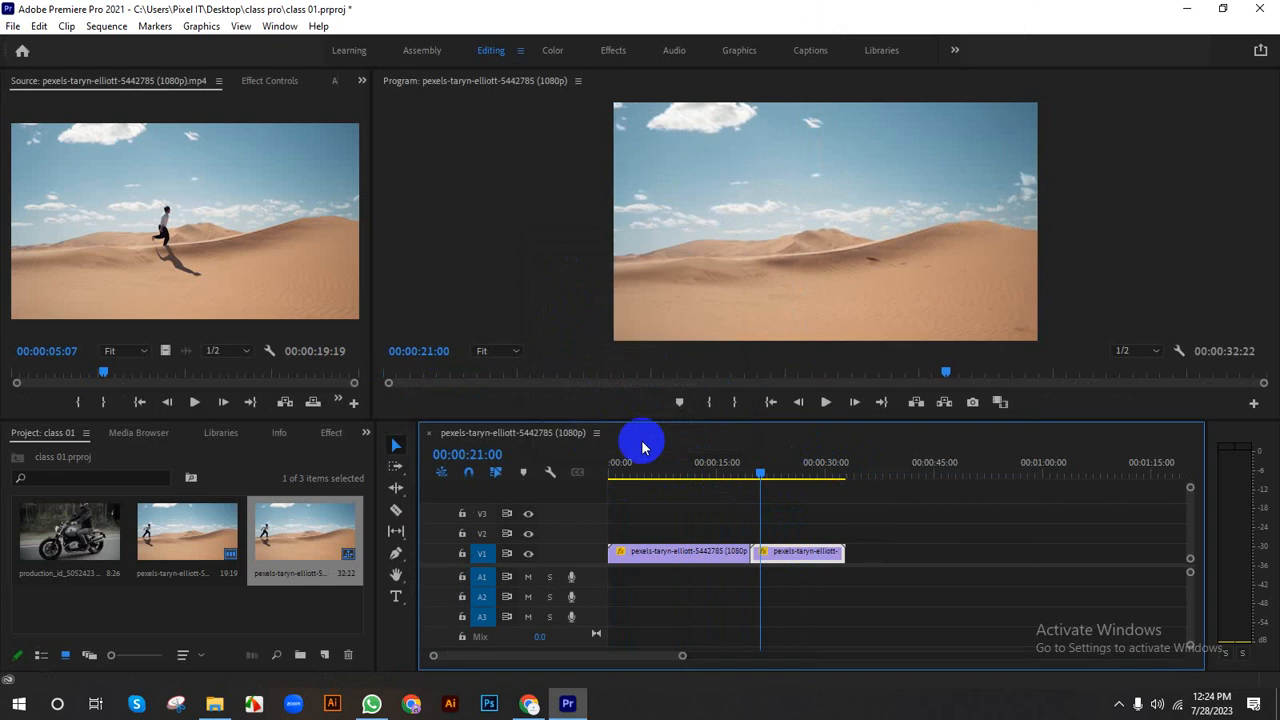
# Step: Play the sequence from 00:00:19:08 to check the reversed desert clip, and return the playhead to the start
pyautogui.click(760, 477)
pyautogui.moveTo(760, 477); pyautogui.dragTo(748, 479)
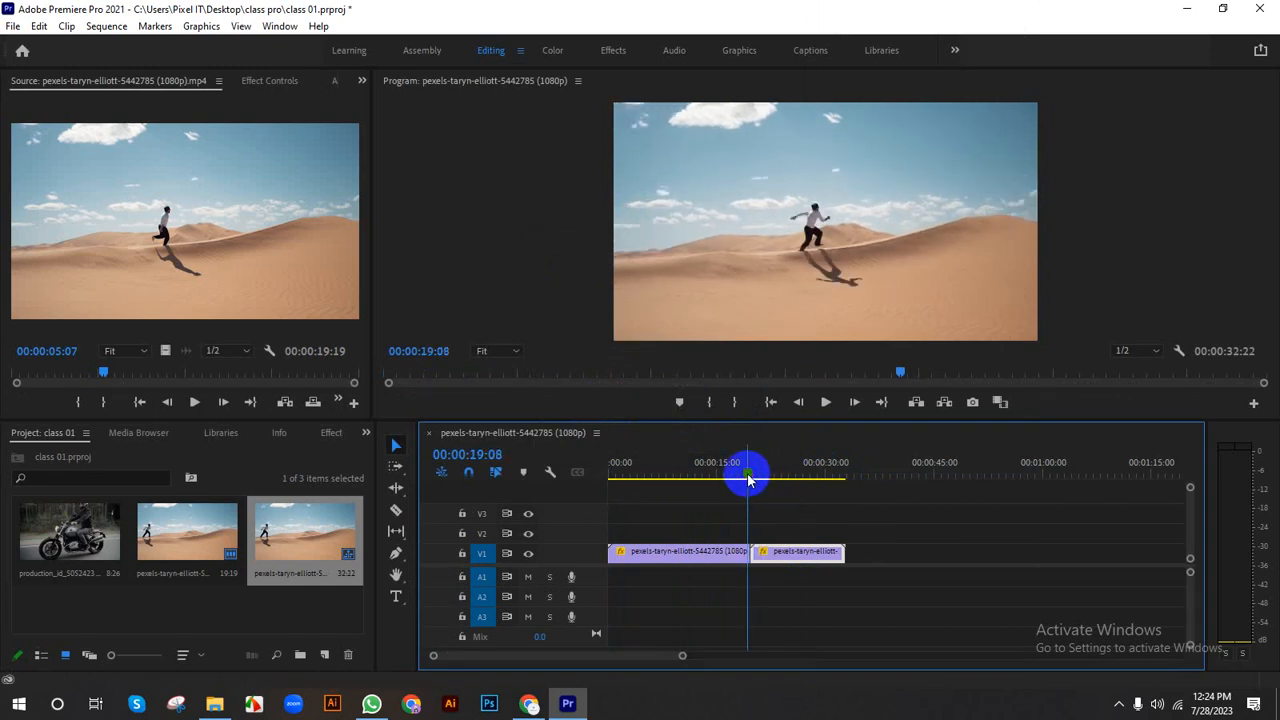
pyautogui.press('space')
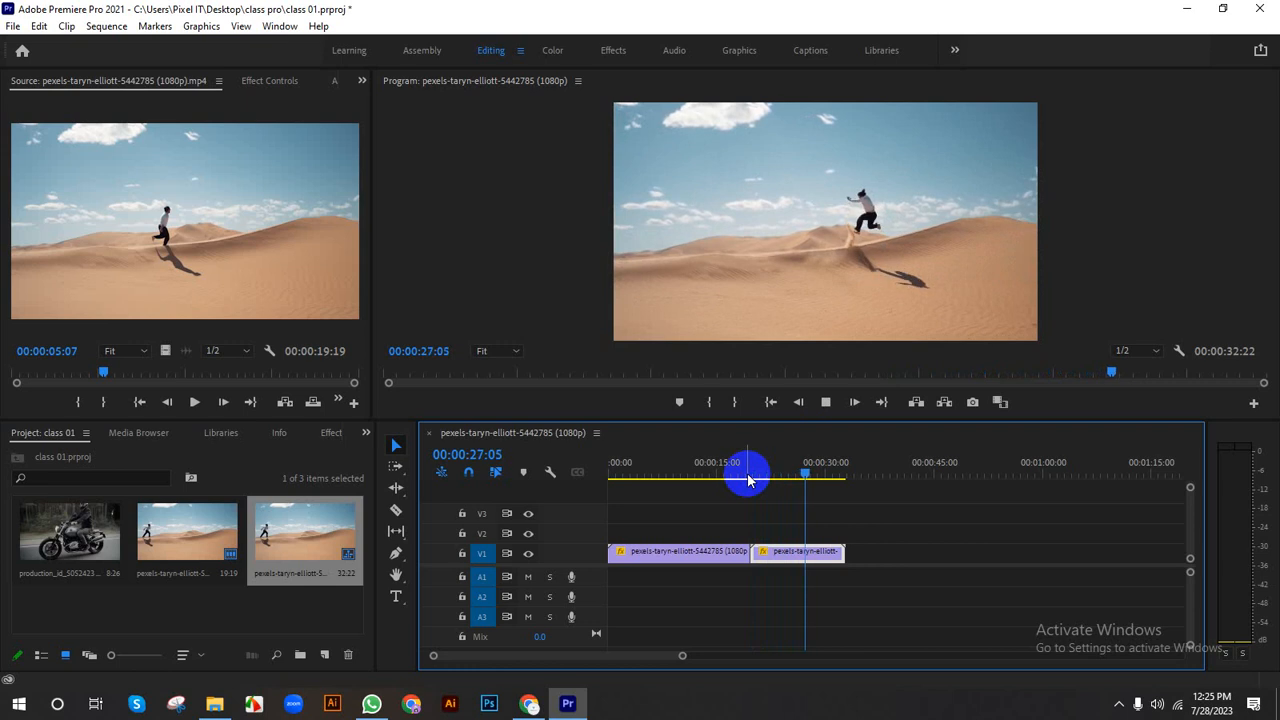
pyautogui.moveTo(843, 477); pyautogui.dragTo(688, 510)
pyautogui.click(618, 552)
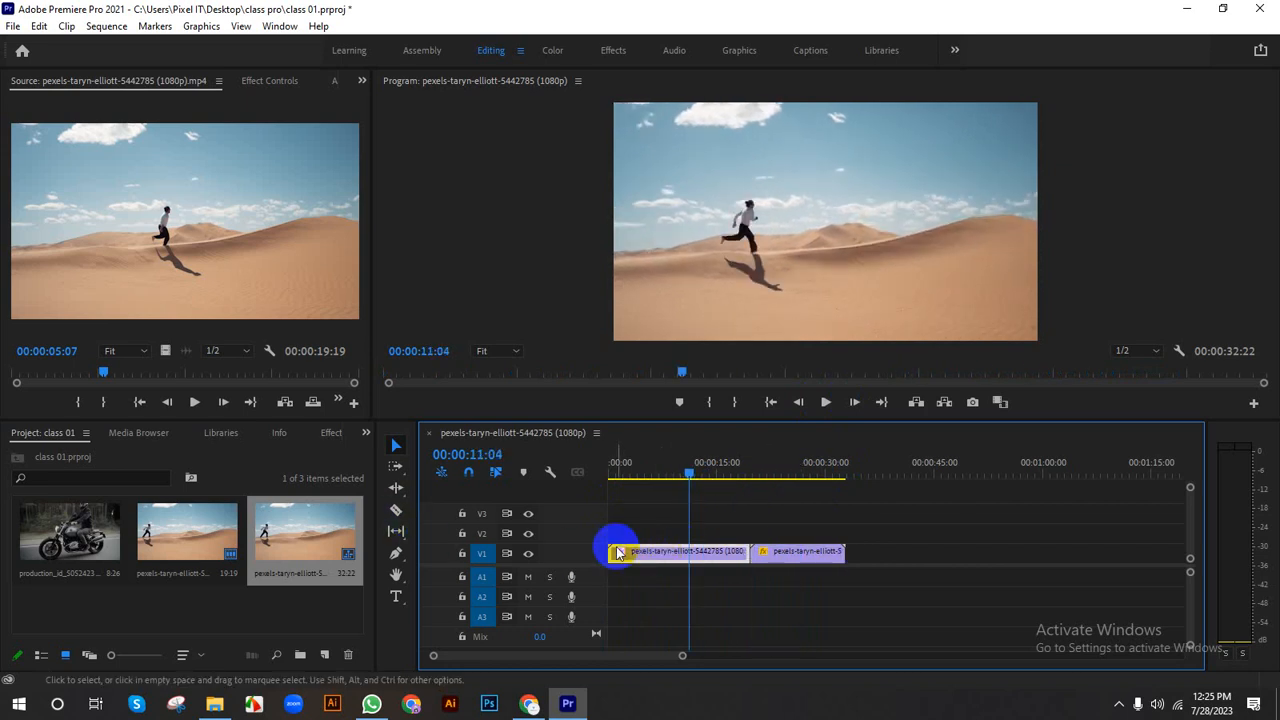
pyautogui.click(789, 551)
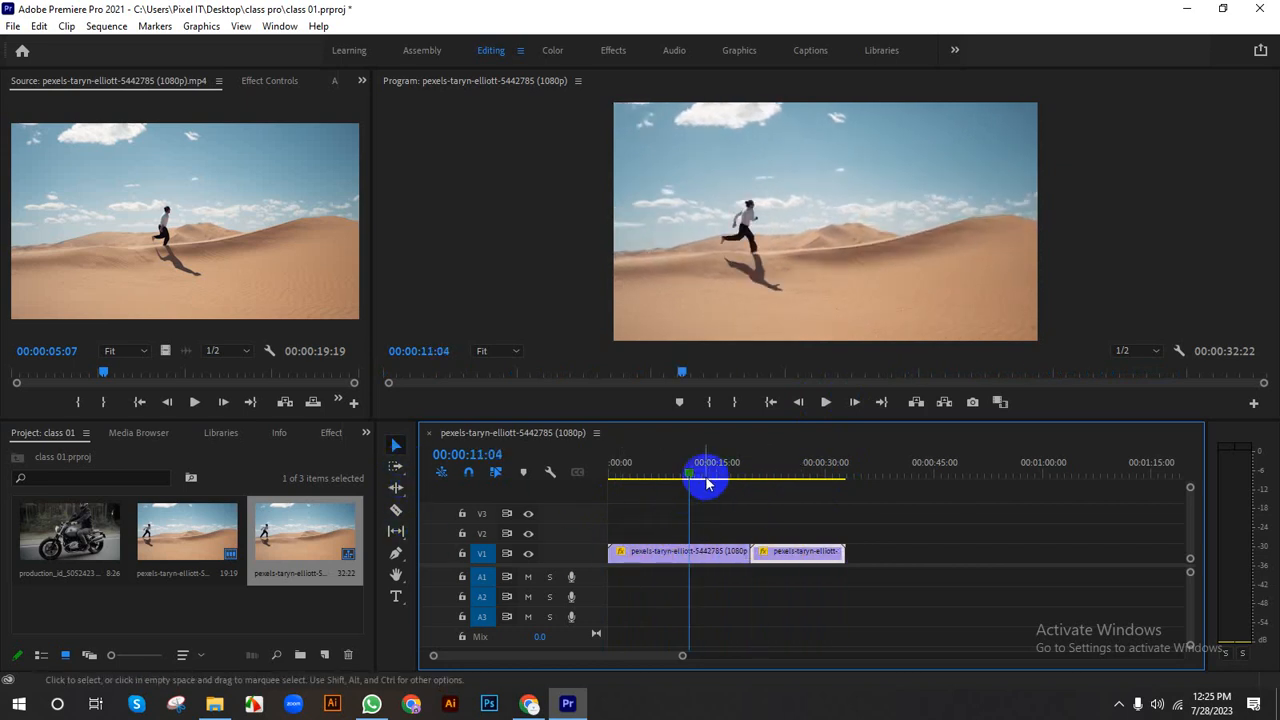
pyautogui.moveTo(694, 477); pyautogui.dragTo(614, 480)
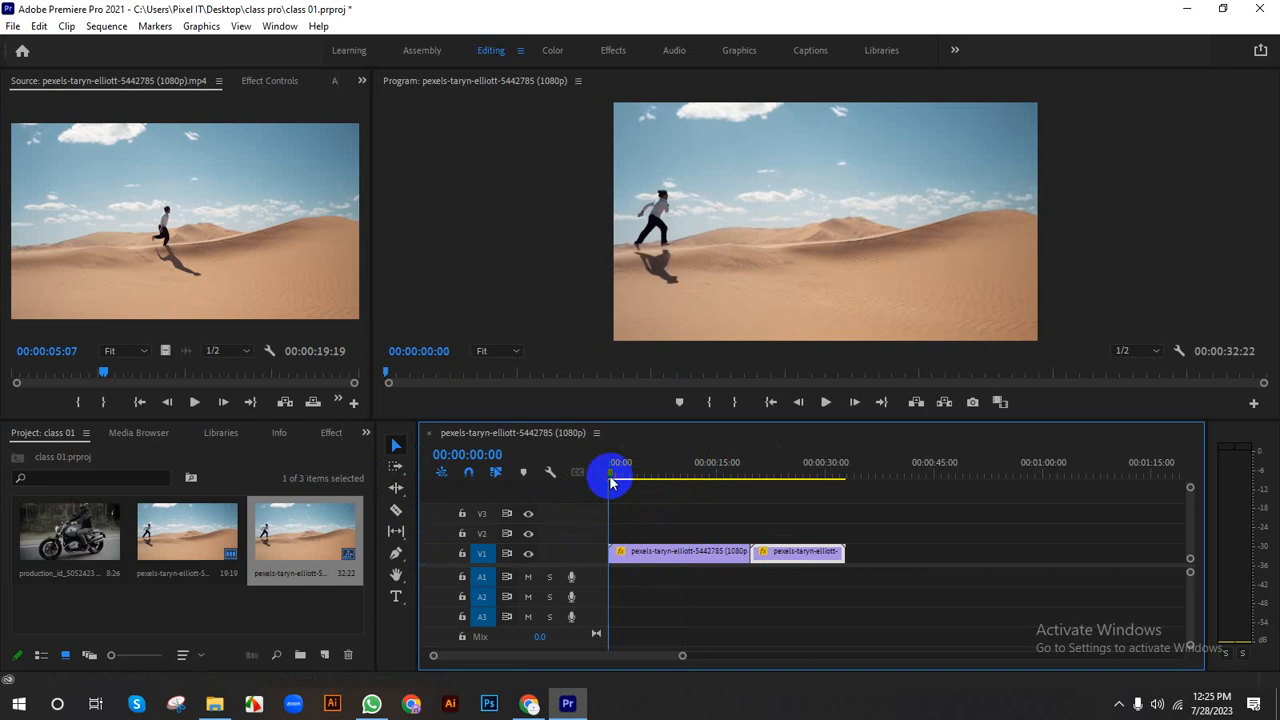
pyautogui.click(398, 600)
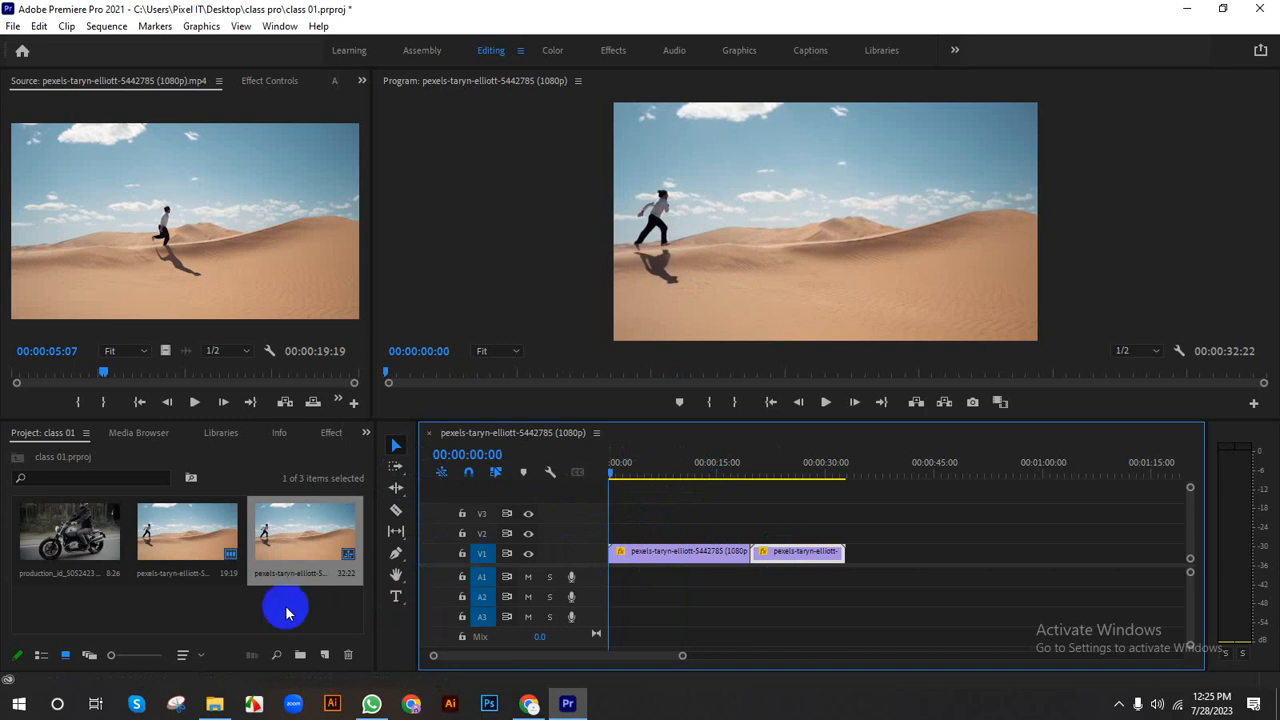
pyautogui.click(187, 608)
pyautogui.rightClick(239, 608)
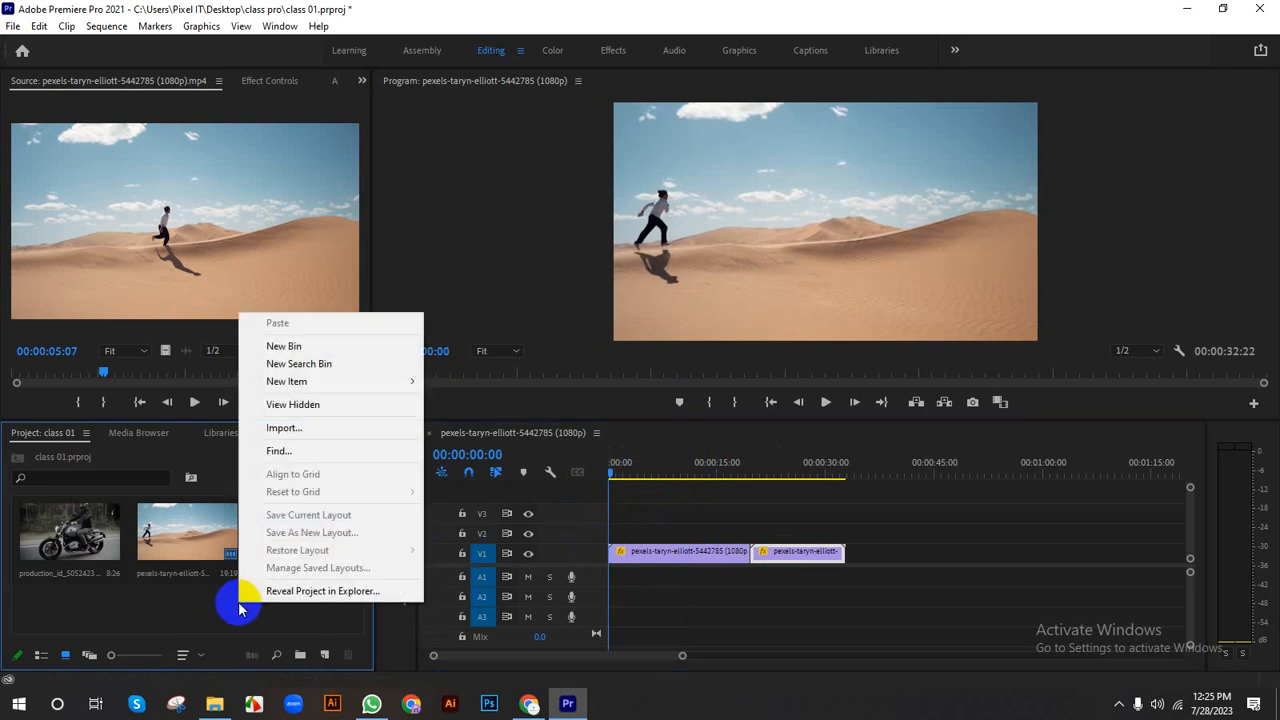
pyautogui.click(188, 606)
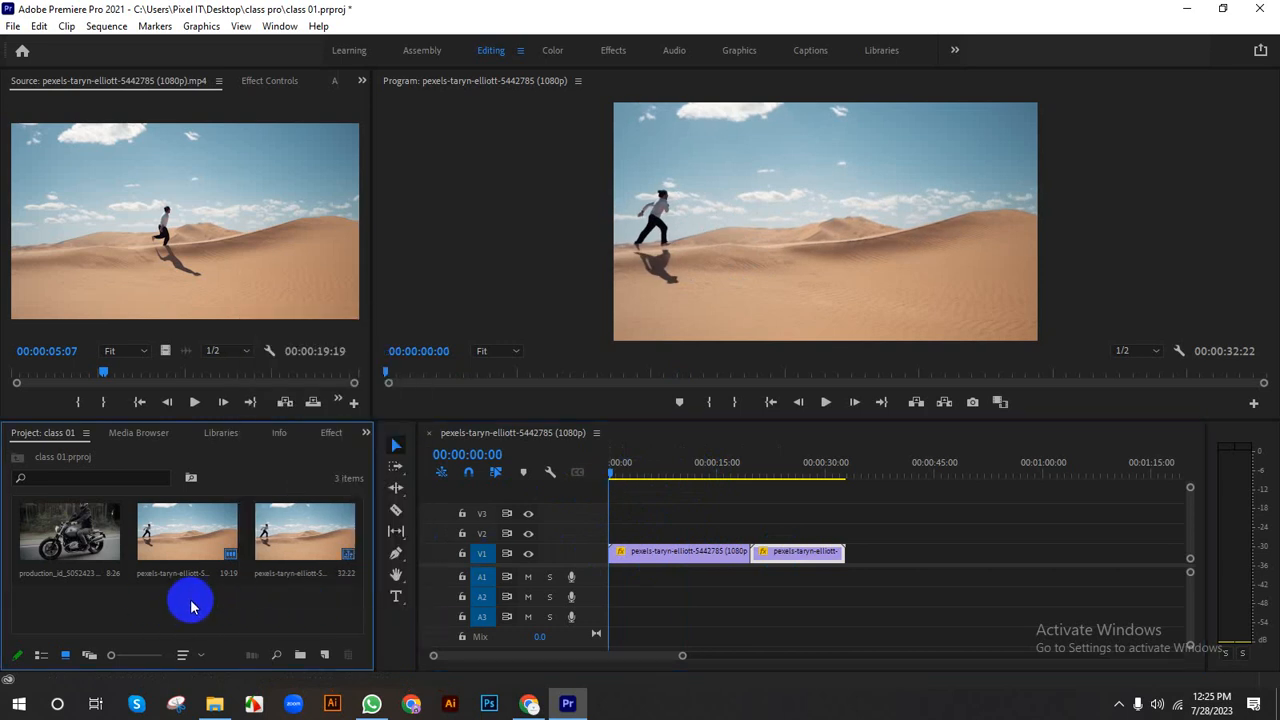
pyautogui.rightClick(243, 606)
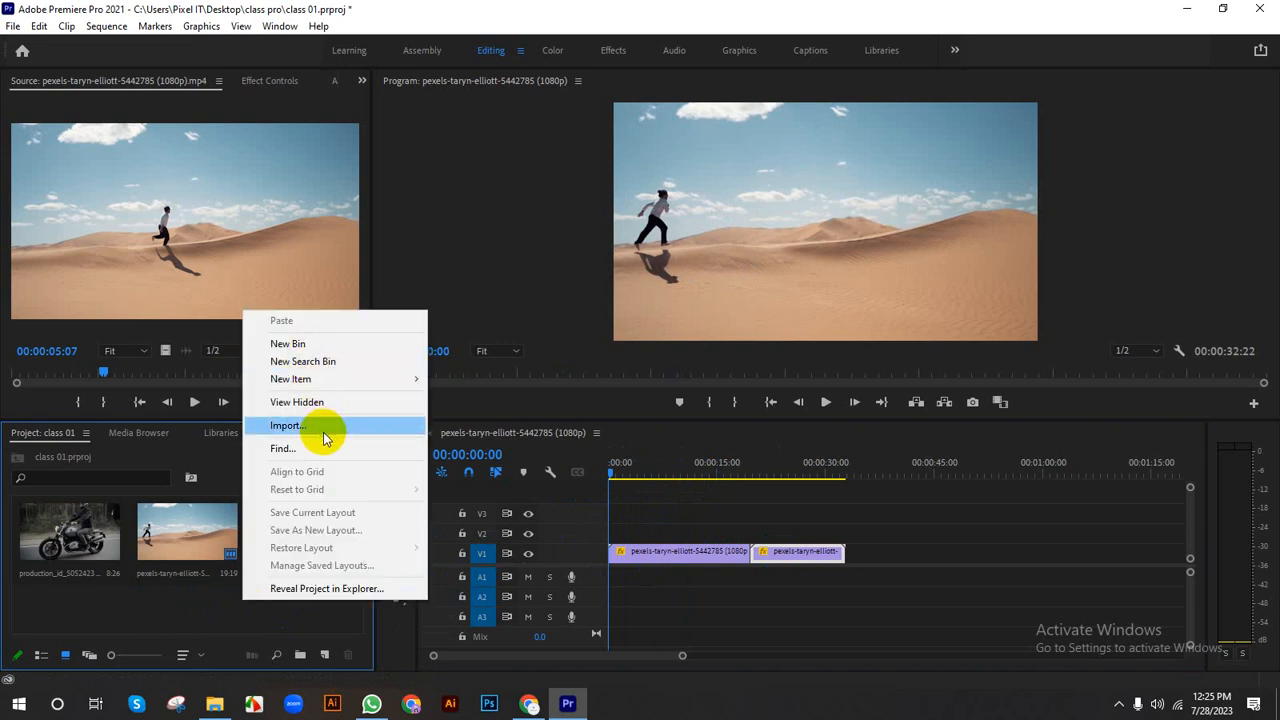
pyautogui.moveTo(324, 377)
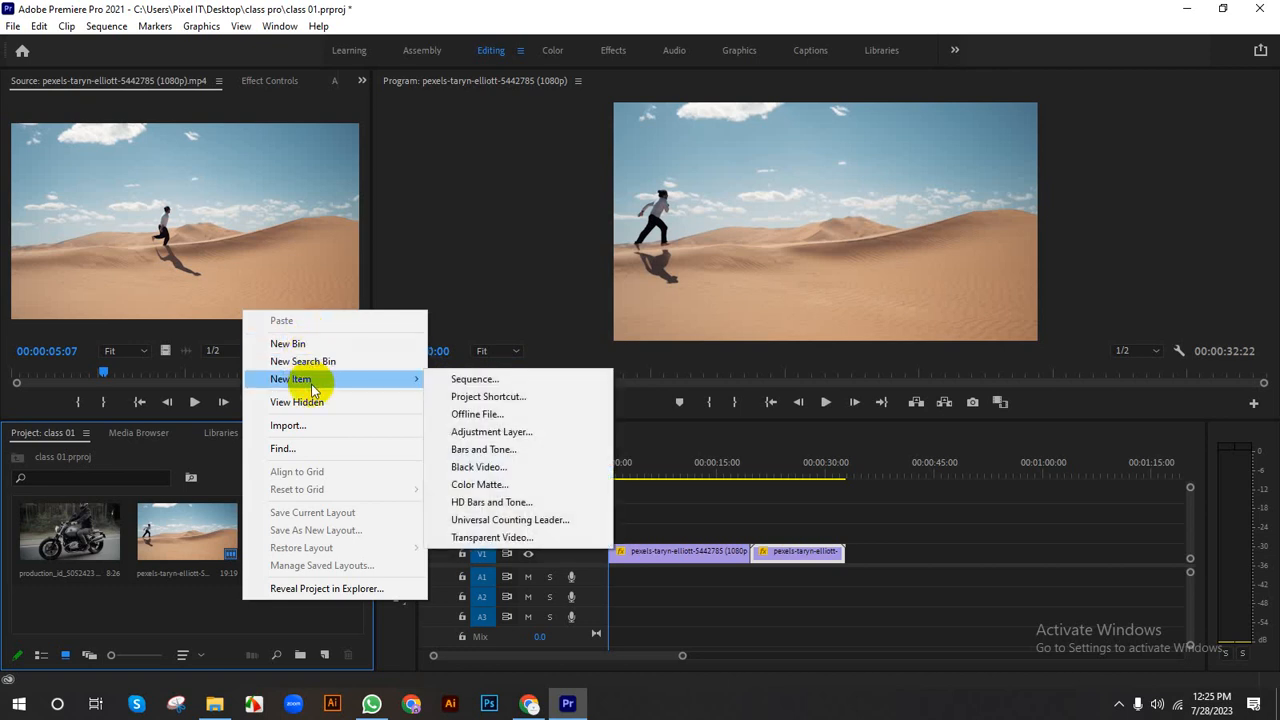
pyautogui.click(187, 600)
pyautogui.click(1119, 704)
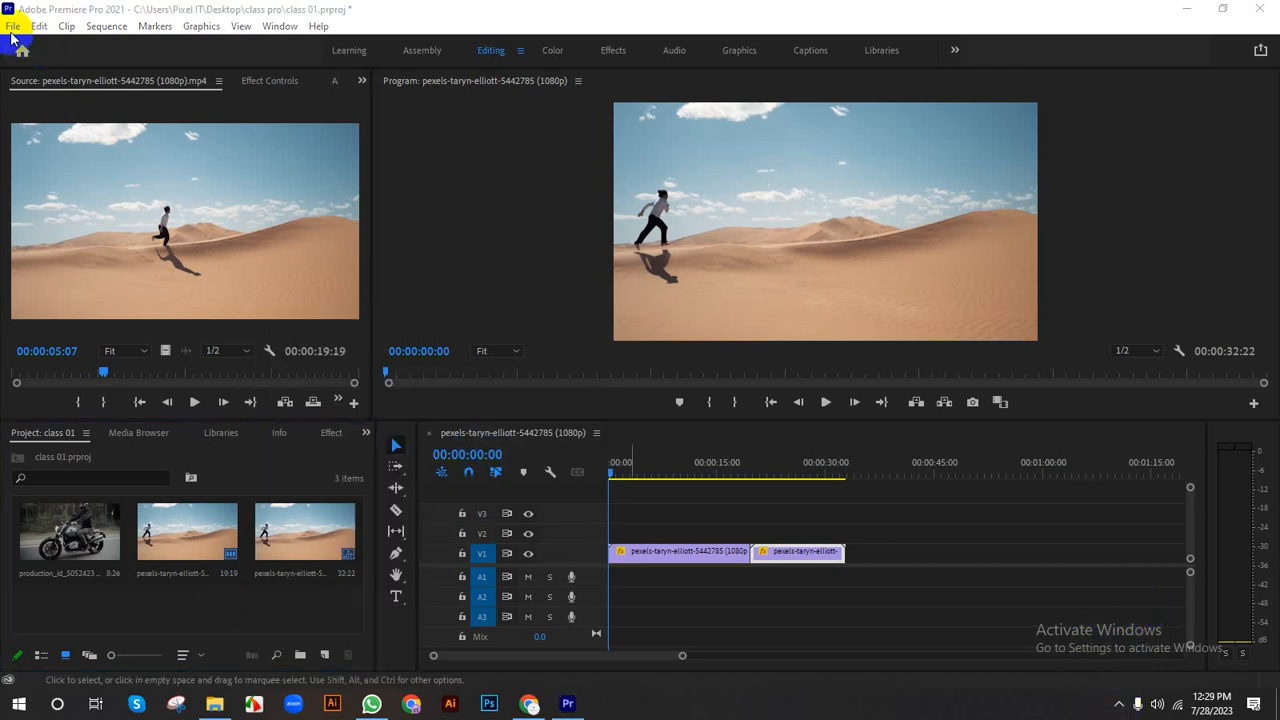
pyautogui.moveTo(617, 477)
pyautogui.mouseDown()
pyautogui.moveTo(774, 477)
pyautogui.moveTo(815, 490)
pyautogui.moveTo(608, 497)
pyautogui.mouseUp()
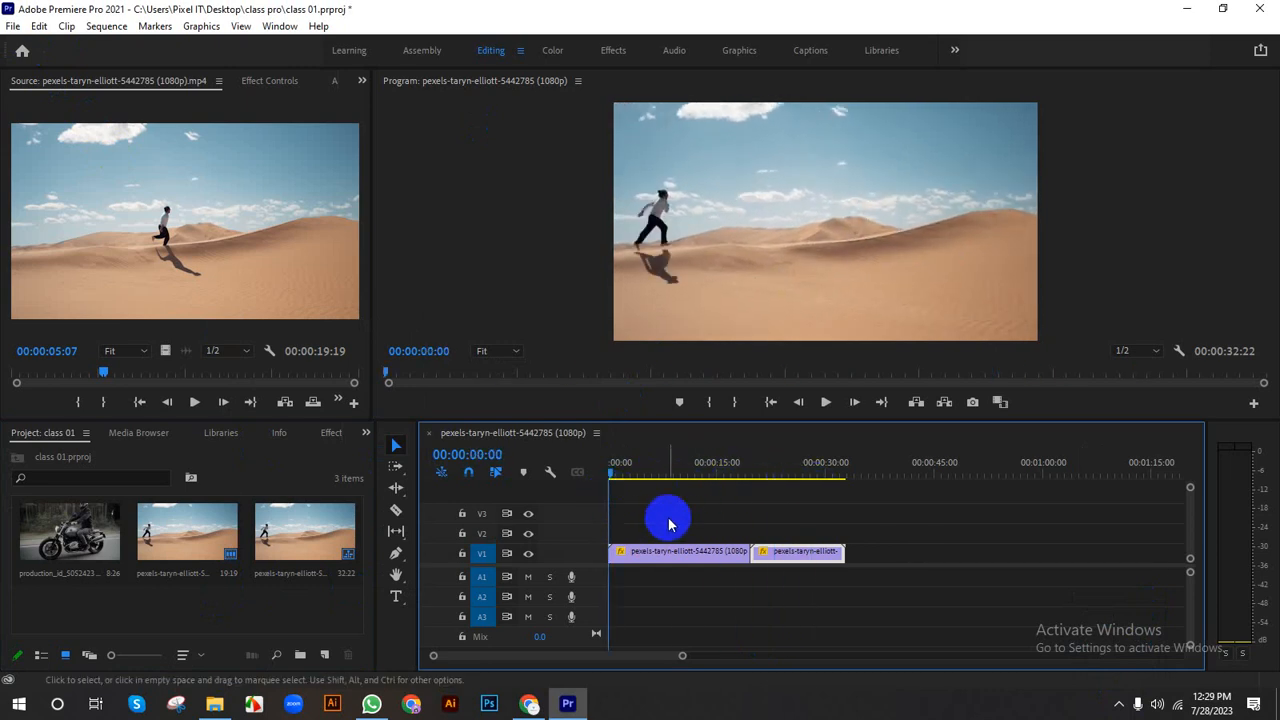
# Step: Create a legacy title named Title 01 with the 1920 × 1080, 25.00 fps, square-pixel video settings
pyautogui.click(13, 26)
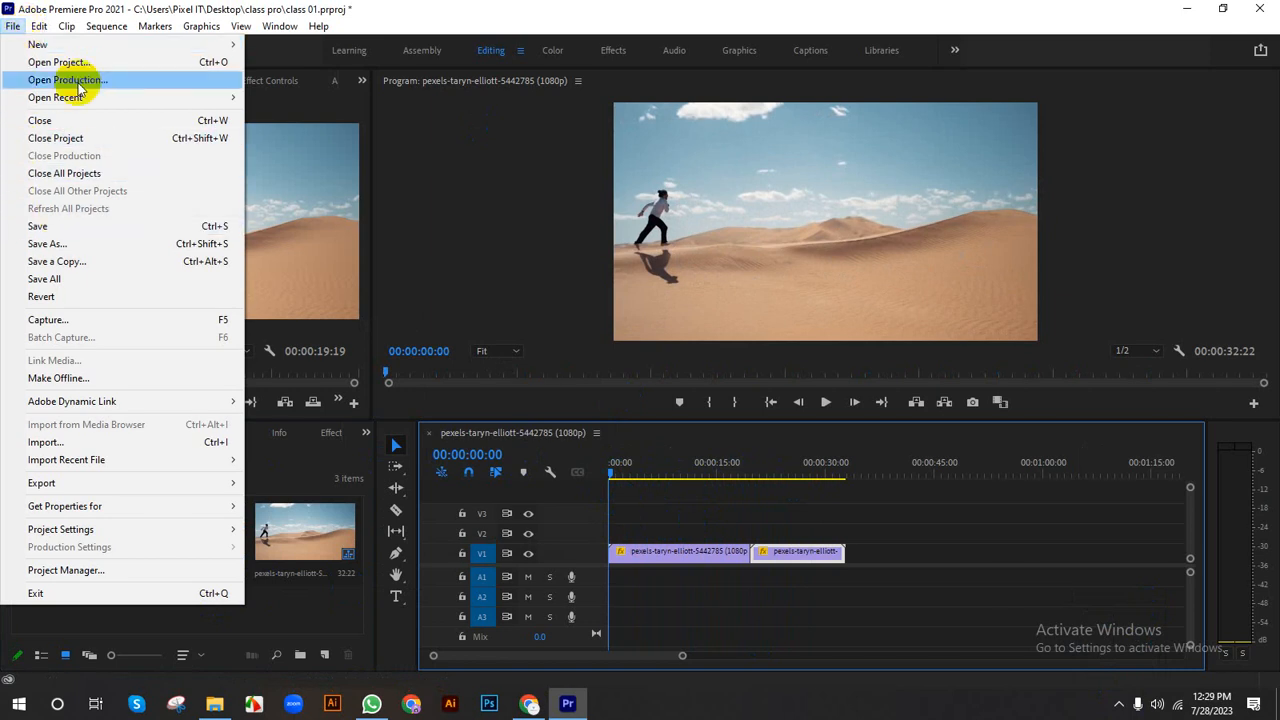
pyautogui.moveTo(90, 44)
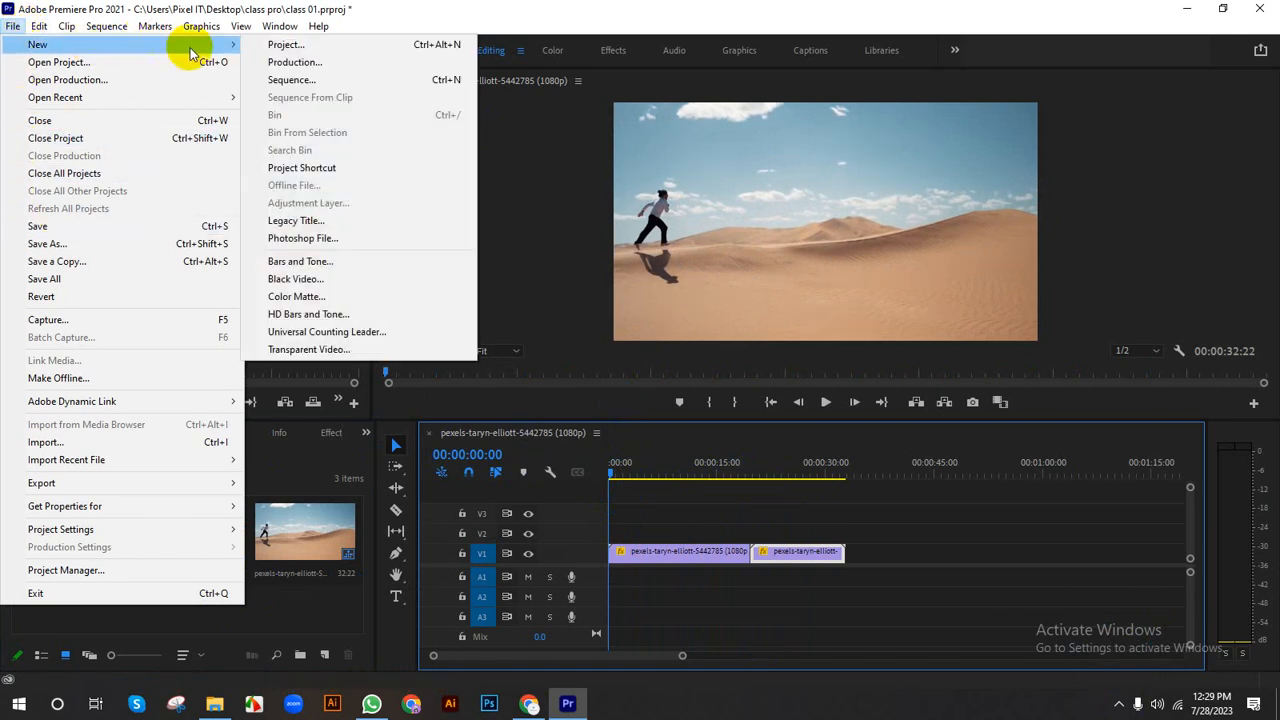
pyautogui.click(300, 221)
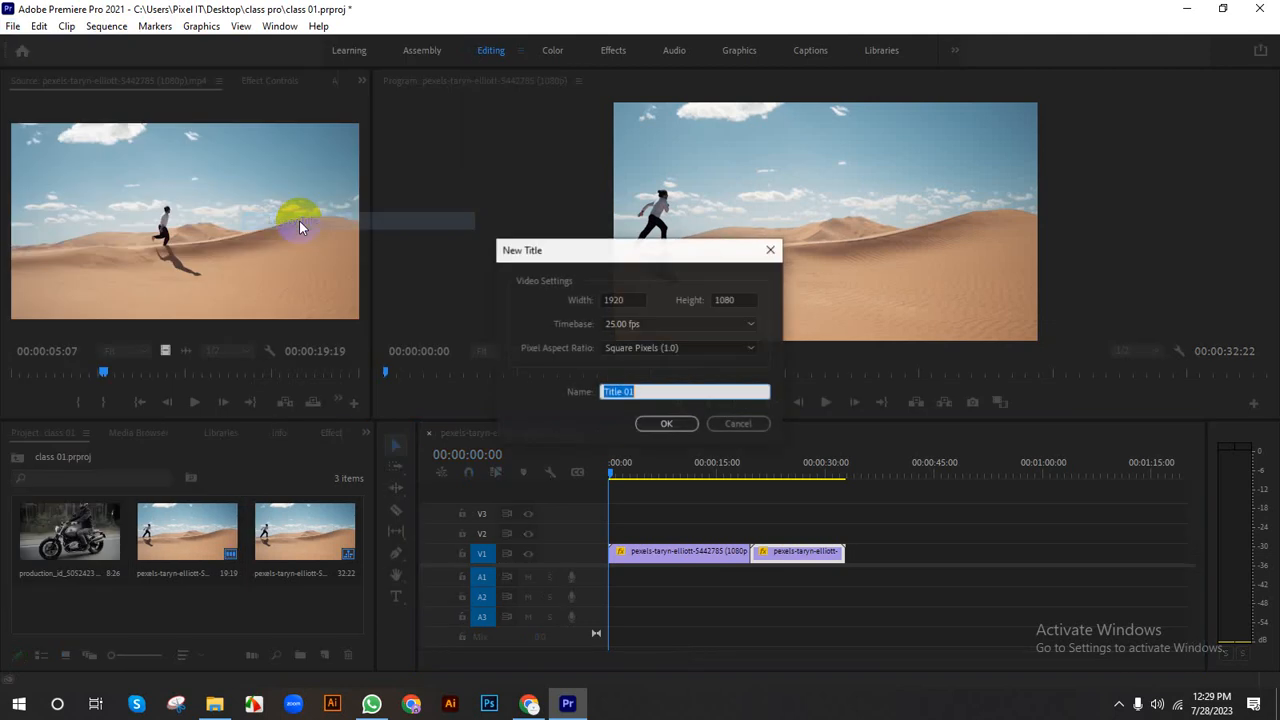
pyautogui.click(632, 392)
pyautogui.moveTo(688, 393); pyautogui.dragTo(580, 396)
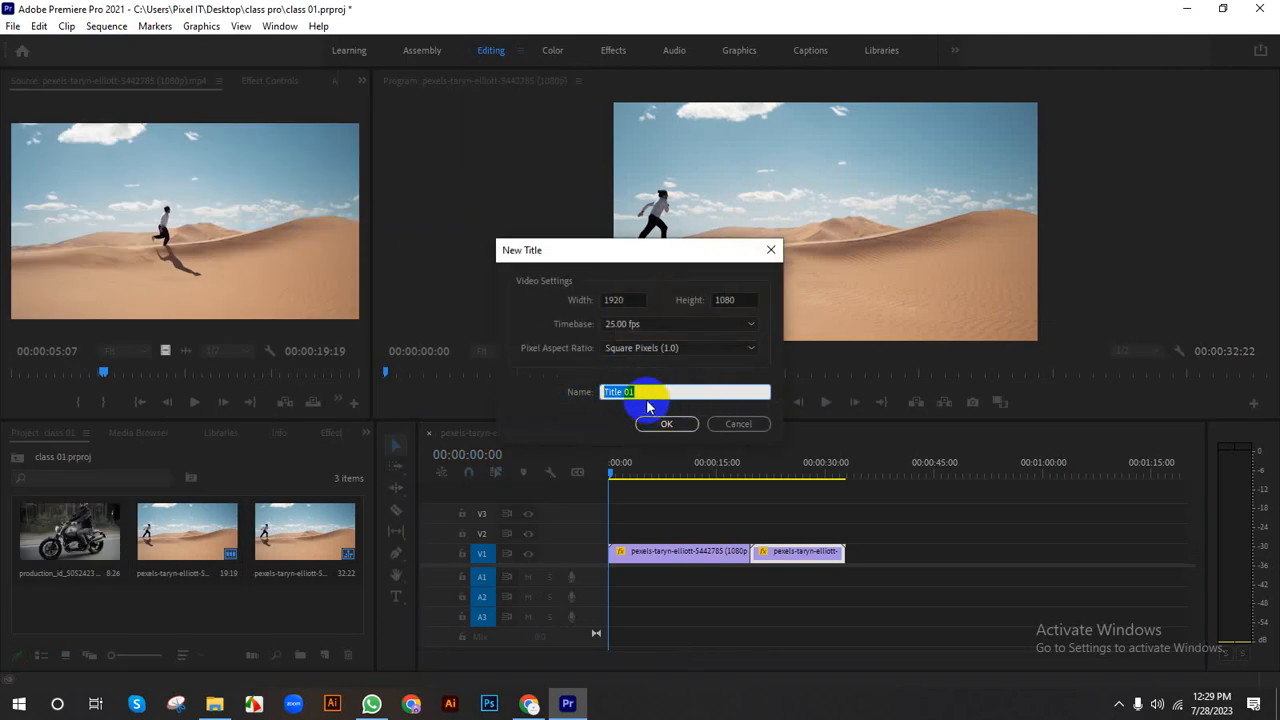
pyautogui.click(675, 426)
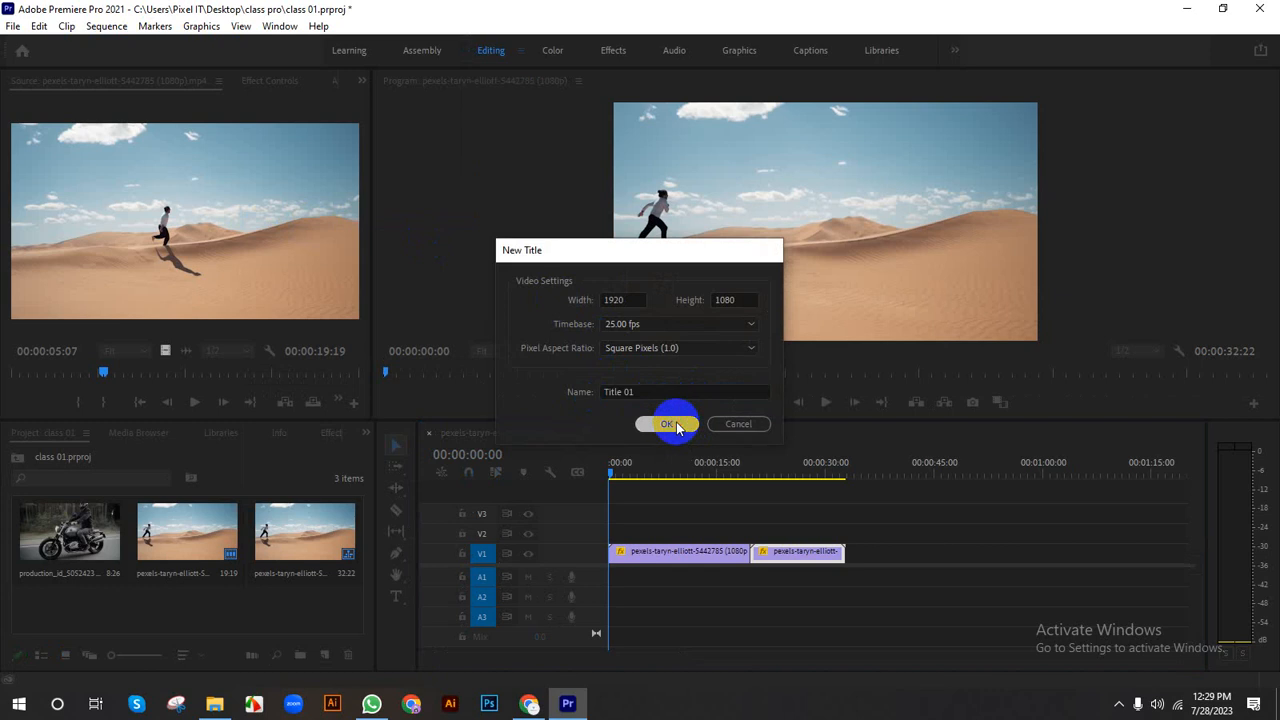
pyautogui.click(799, 424)
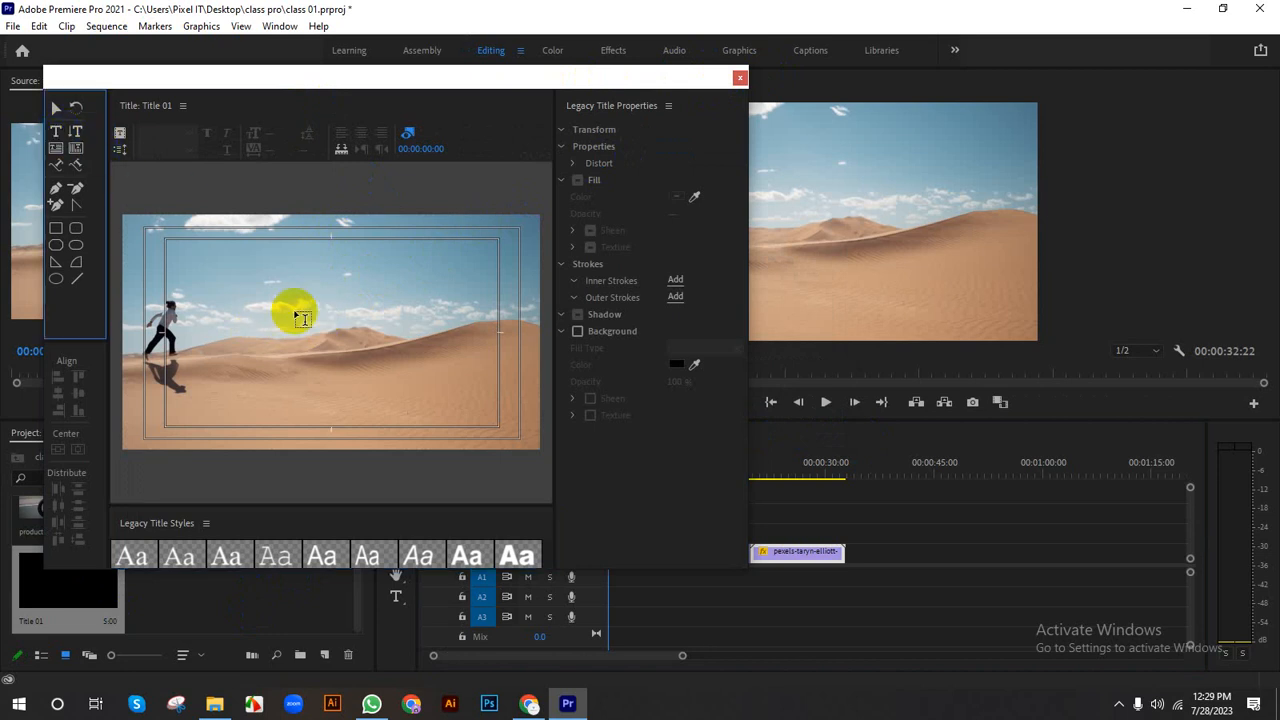
# Step: Add the text "slow motion fast motion" to the title near the middle of the frame
pyautogui.click(321, 327)
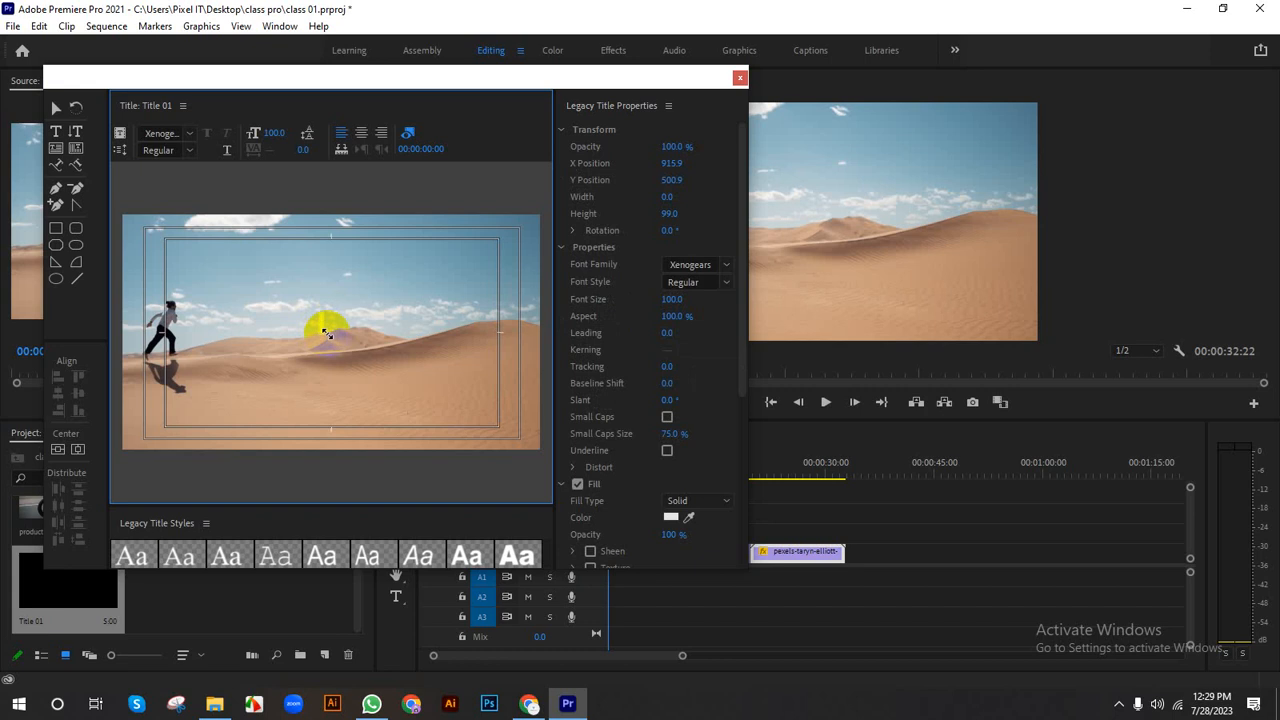
pyautogui.hotkey('ctrl', 'v')
pyautogui.click(73, 132)
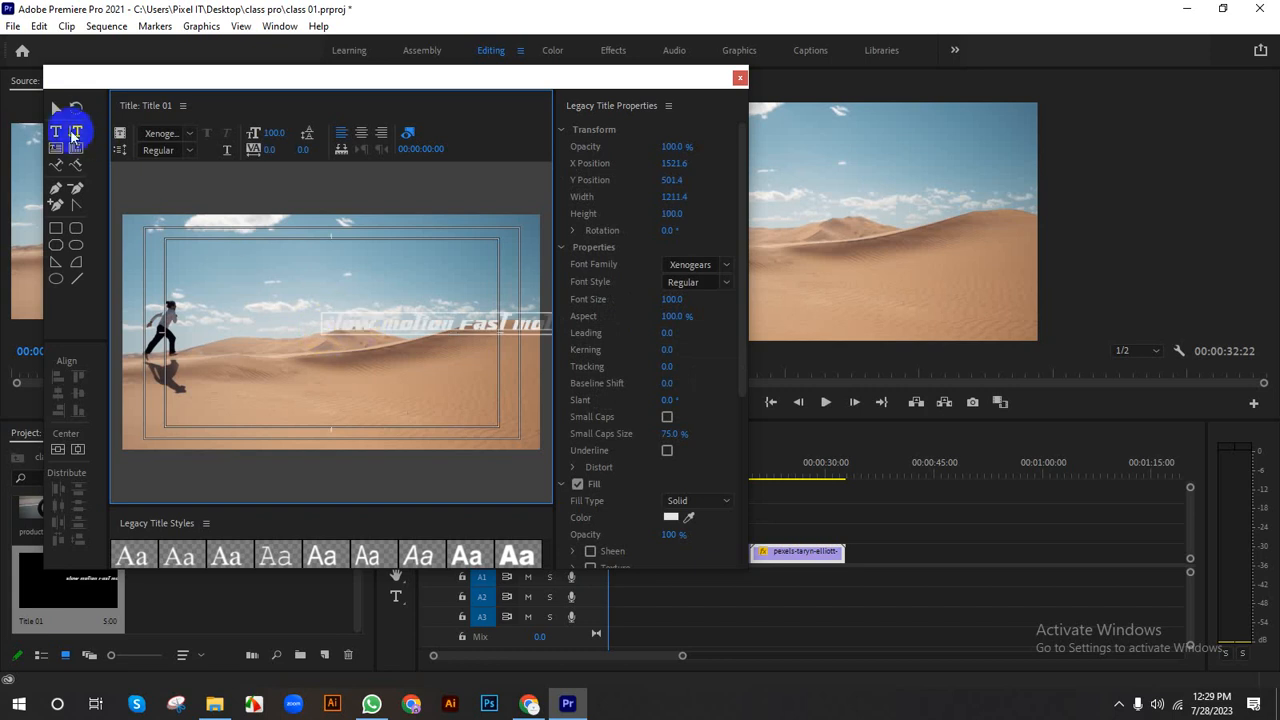
pyautogui.click(55, 107)
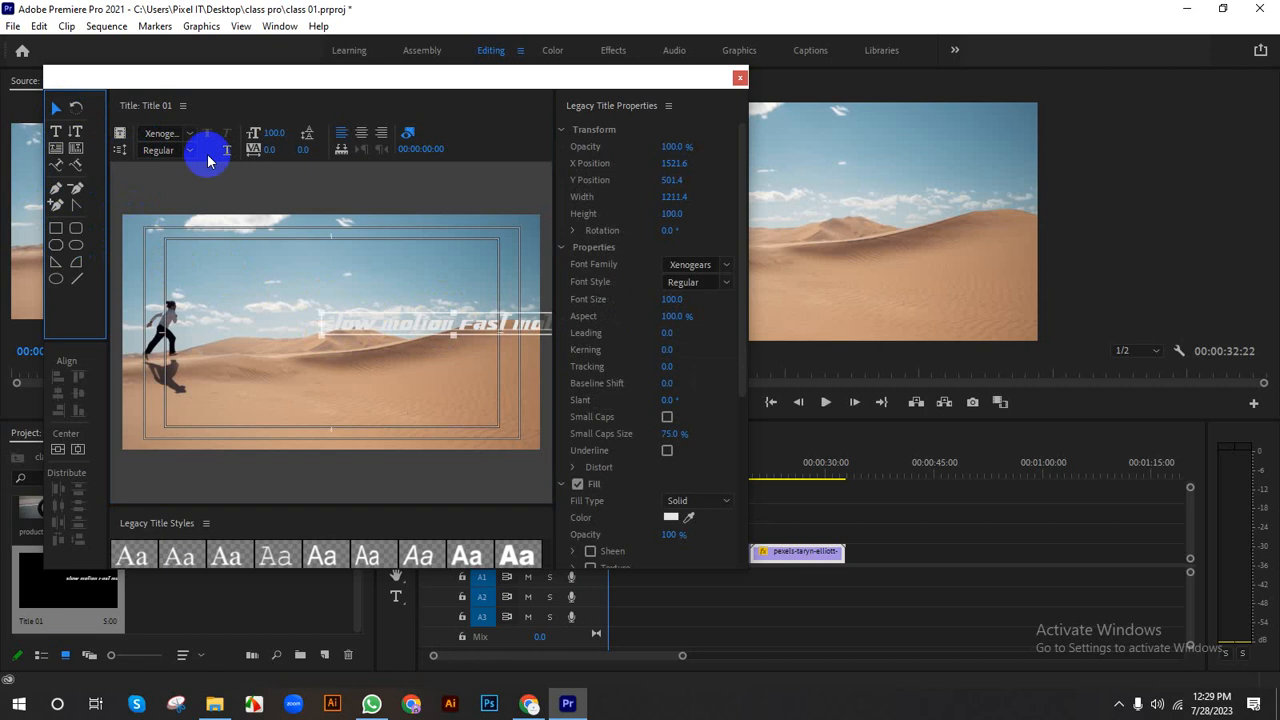
# Step: Centre-align the title text and centre it vertically and horizontally in the frame
pyautogui.click(366, 138)
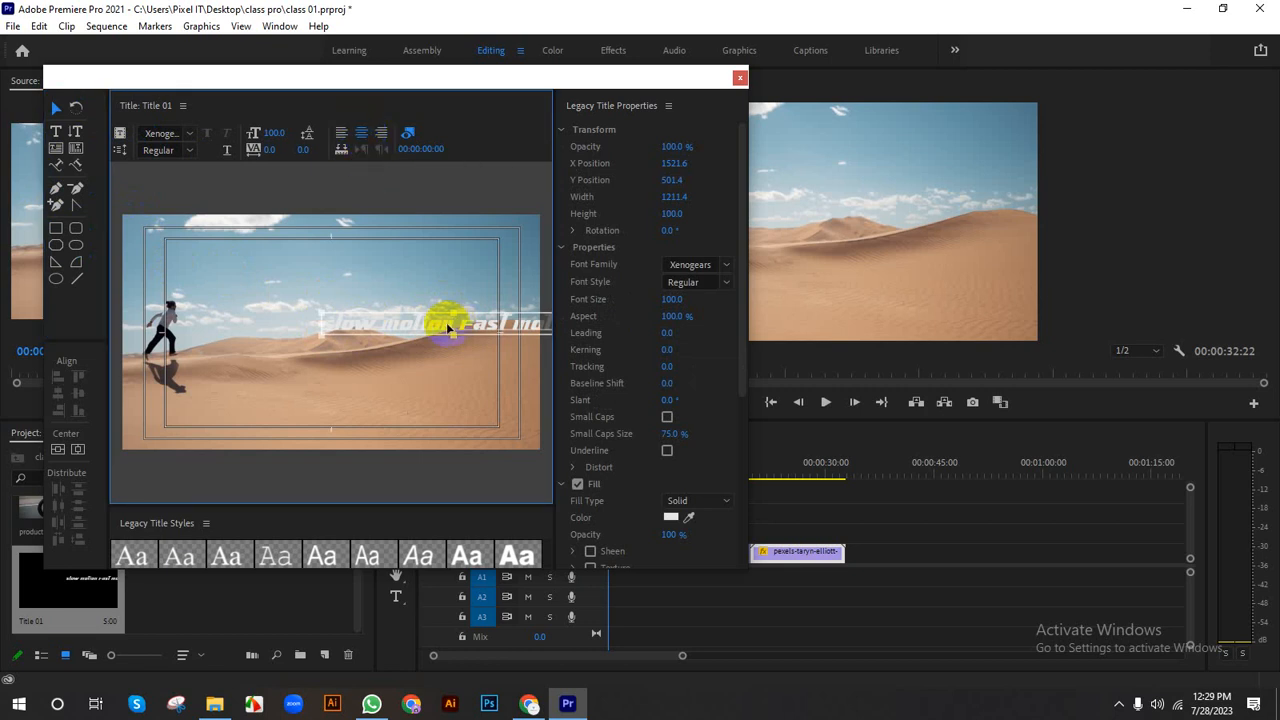
pyautogui.moveTo(443, 314); pyautogui.dragTo(345, 332)
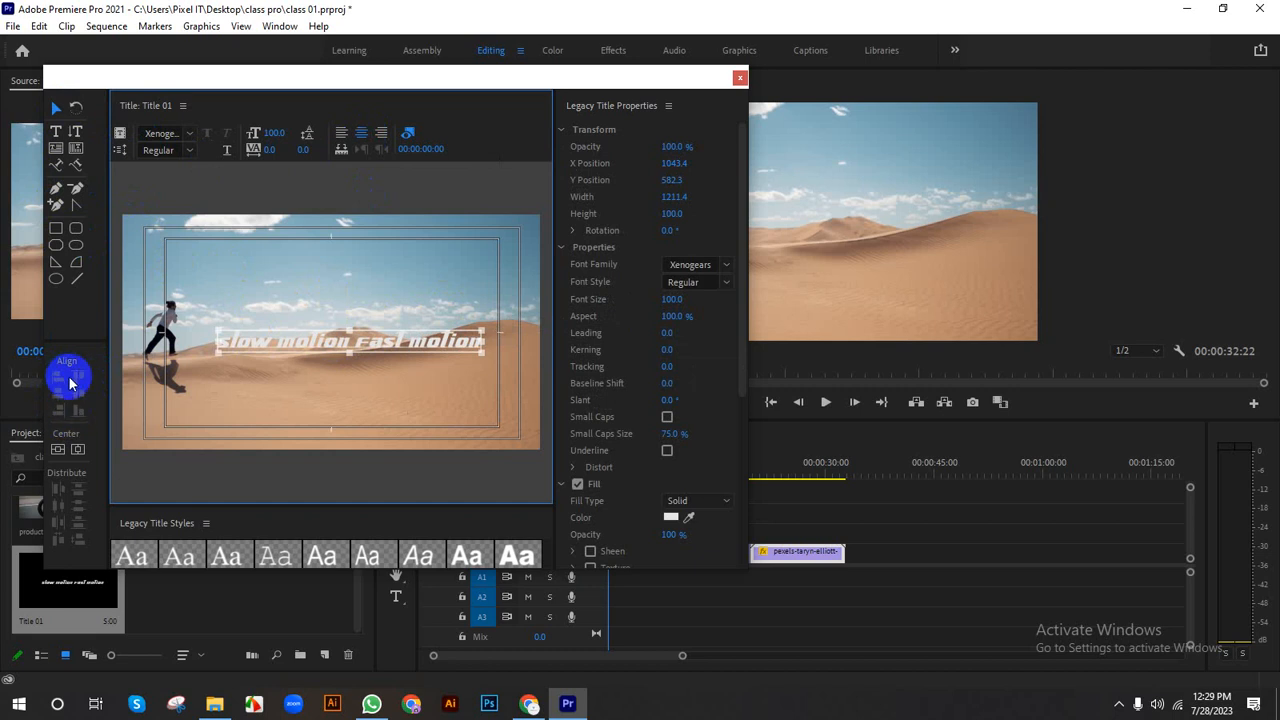
pyautogui.click(62, 399)
pyautogui.doubleClick(268, 336)
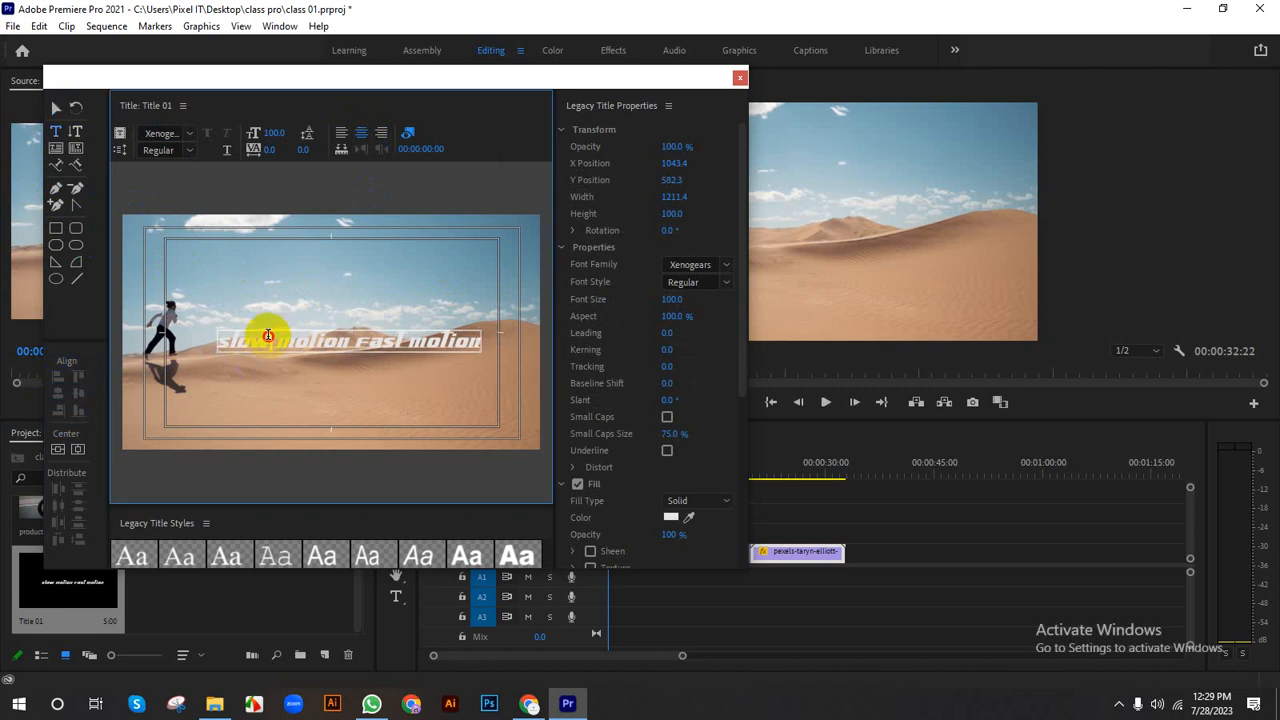
pyautogui.hotkey('ctrl', 'a')
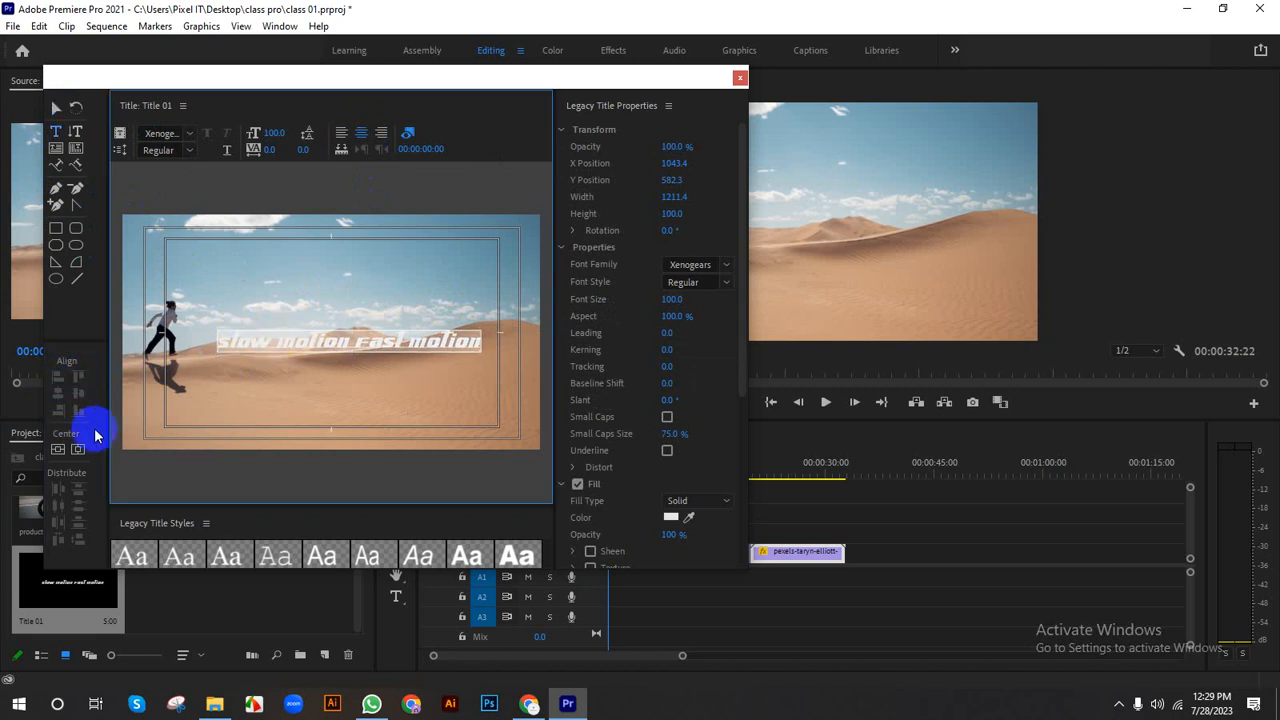
pyautogui.click(77, 450)
pyautogui.click(58, 450)
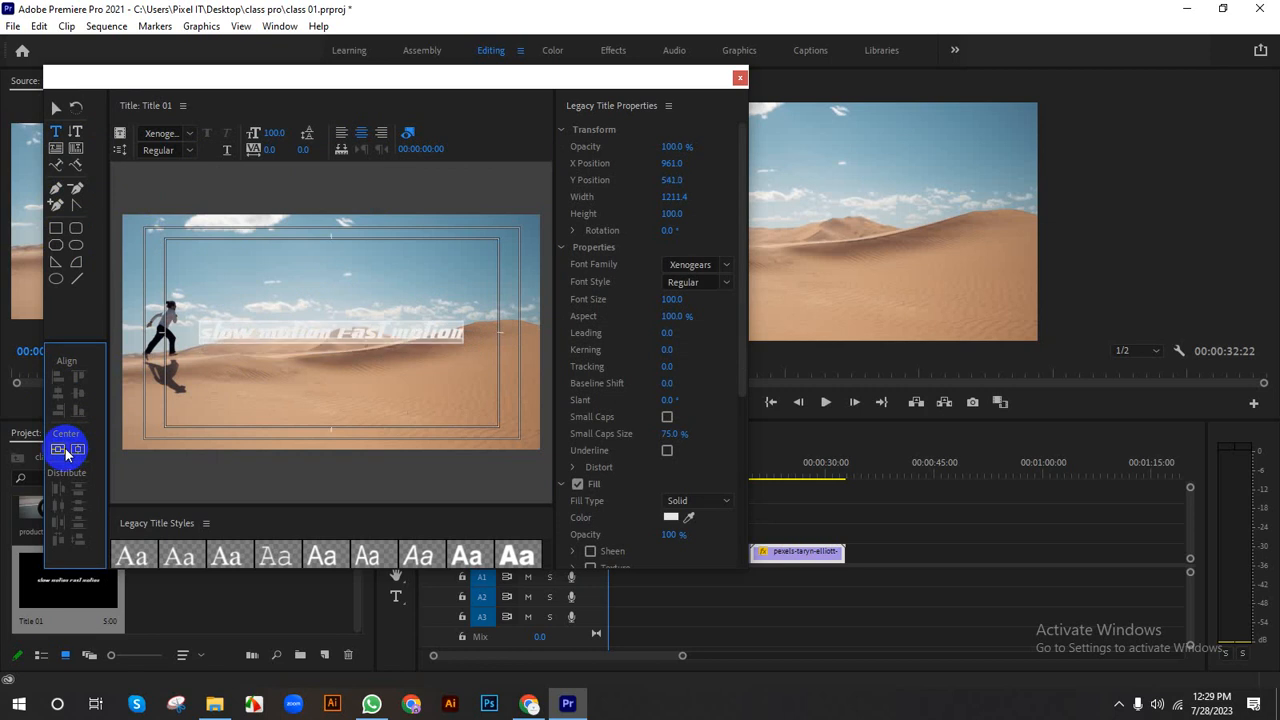
pyautogui.click(56, 108)
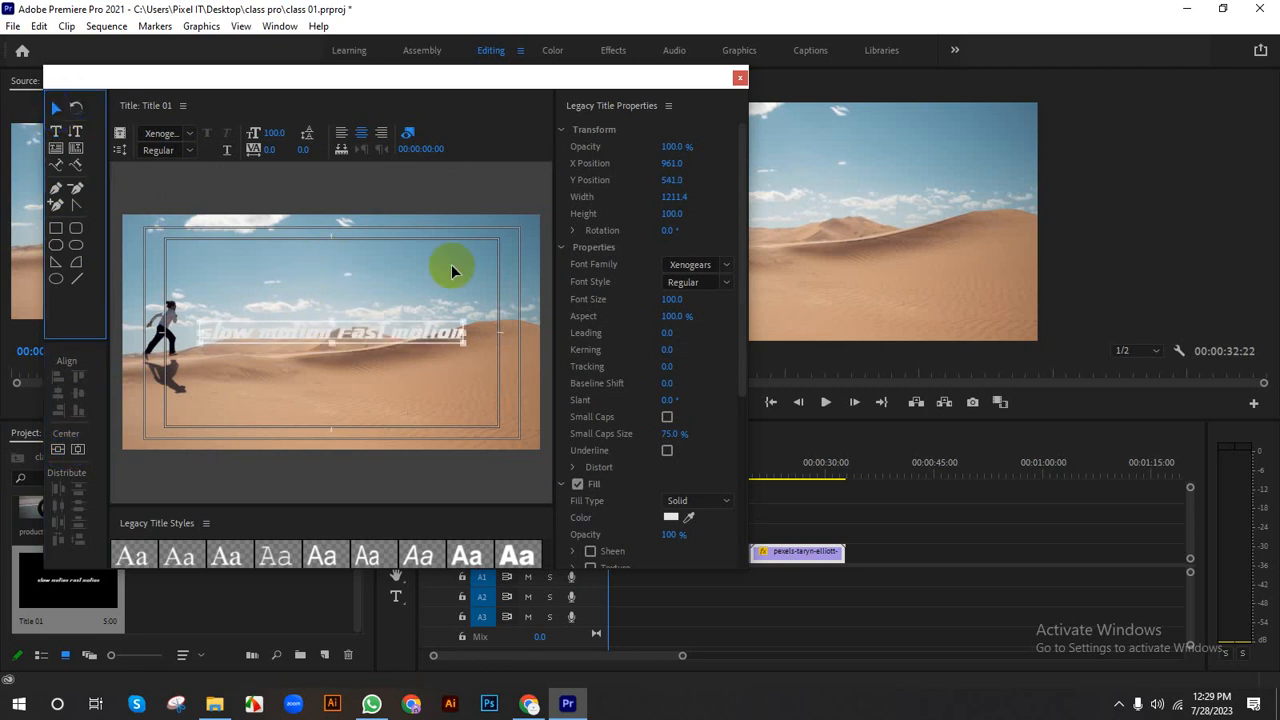
# Step: Set the title text's font family to Impact and its solid fill color to dark red
pyautogui.click(684, 265)
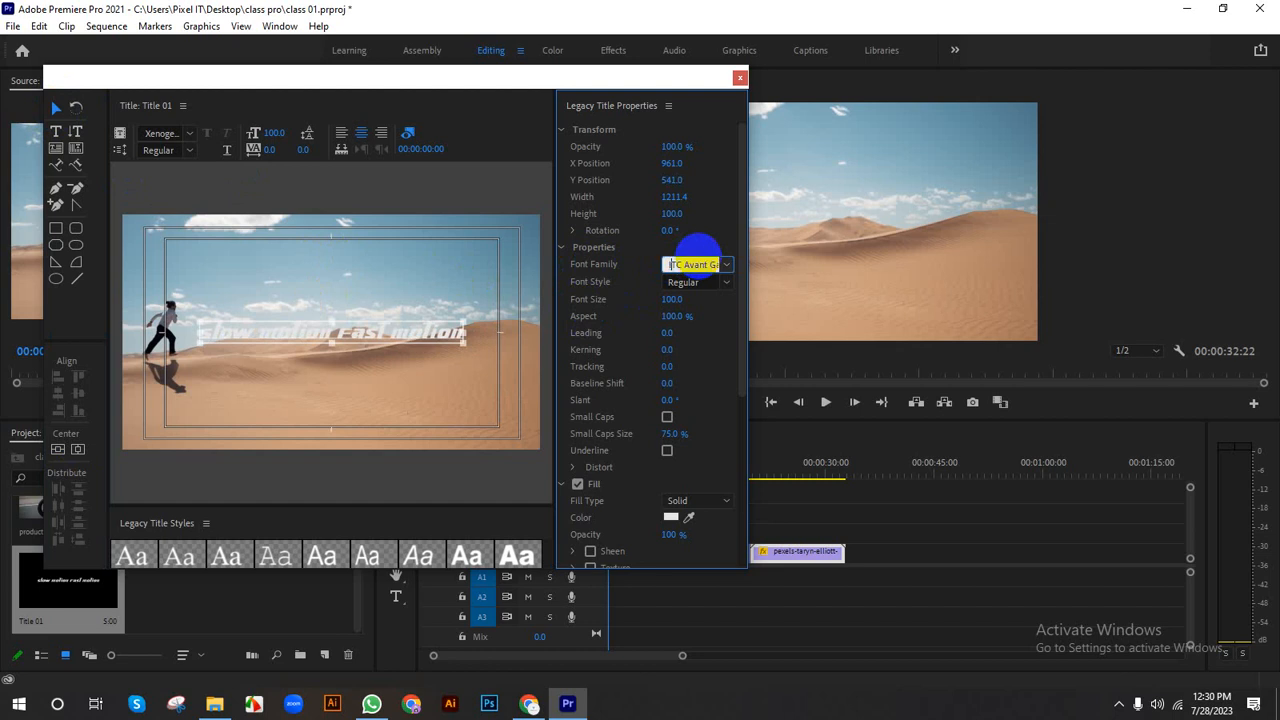
pyautogui.press('Return')
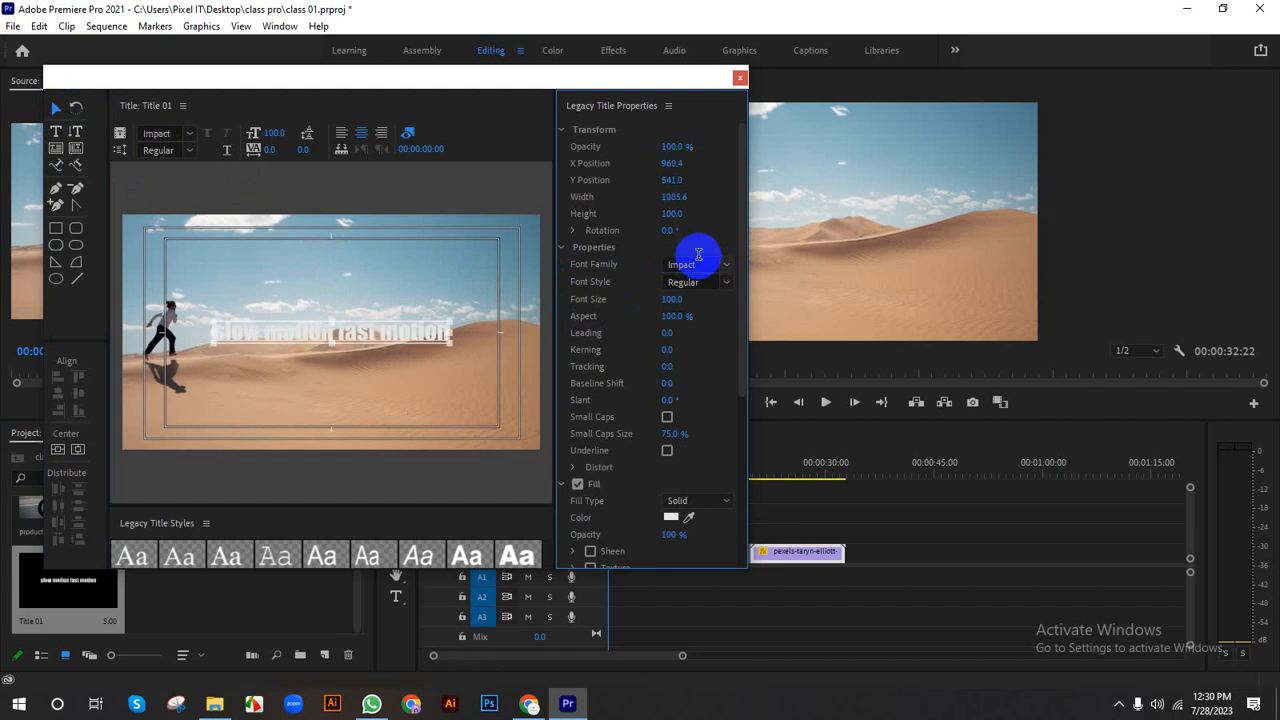
pyautogui.click(672, 521)
pyautogui.moveTo(557, 283); pyautogui.dragTo(635, 372)
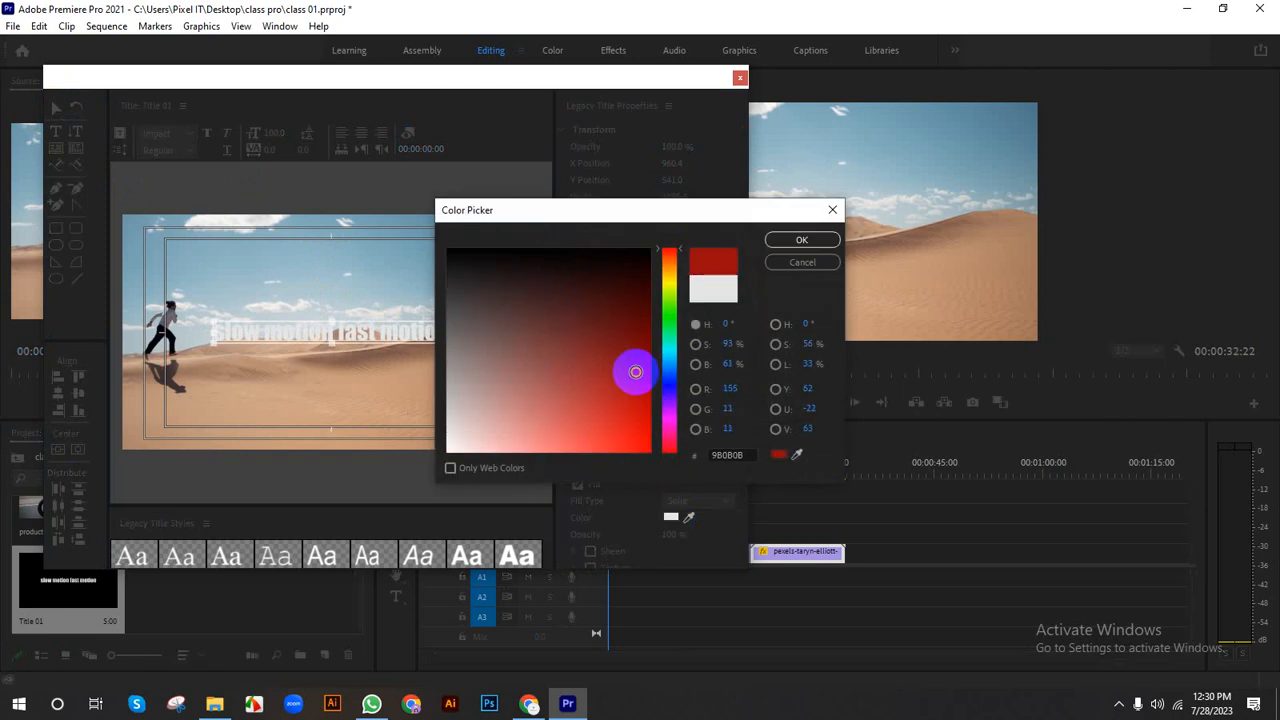
pyautogui.click(791, 240)
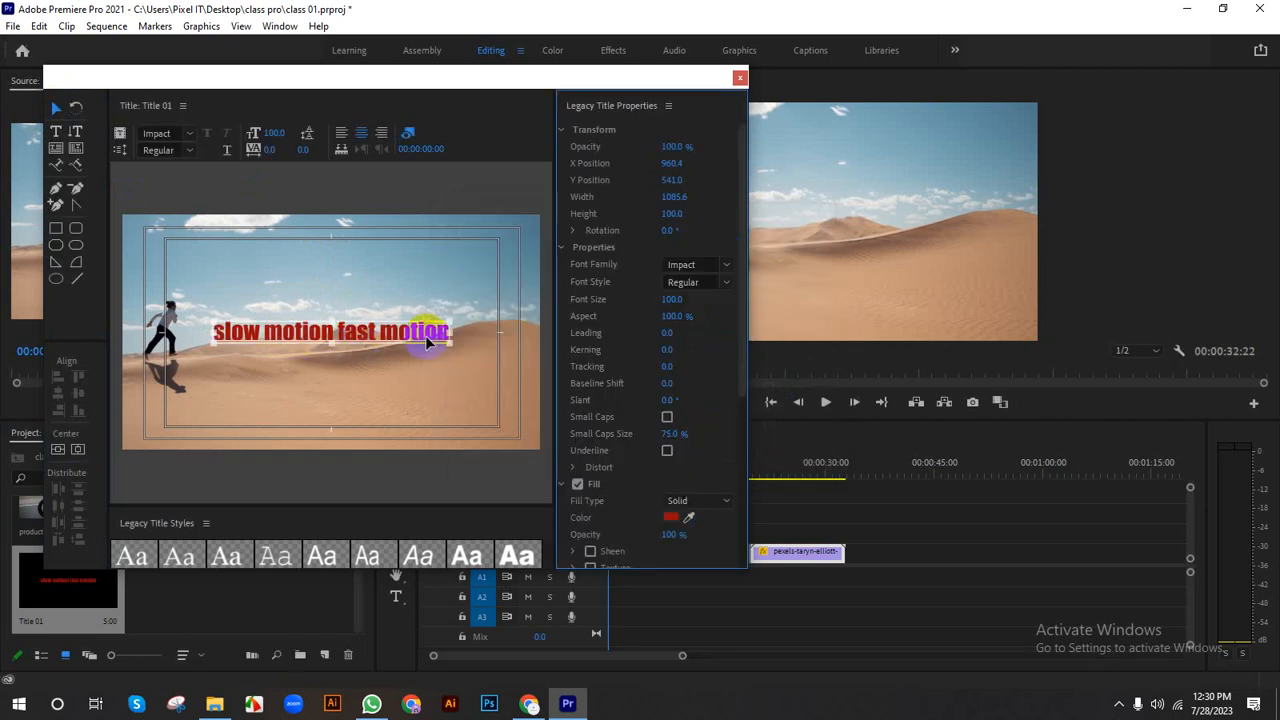
# Step: Enable Small Caps for the title text
pyautogui.scroll(-1, 634, 410)
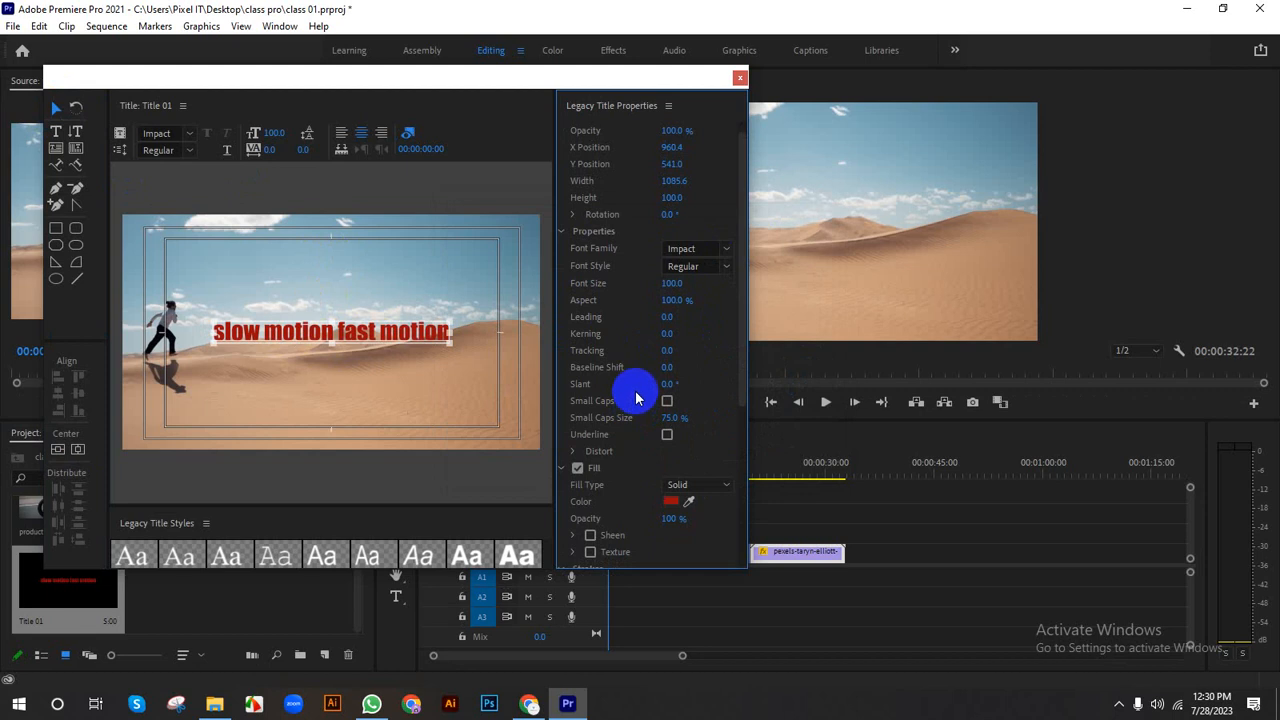
pyautogui.scroll(1, 637, 385)
pyautogui.scroll(-3, 637, 243)
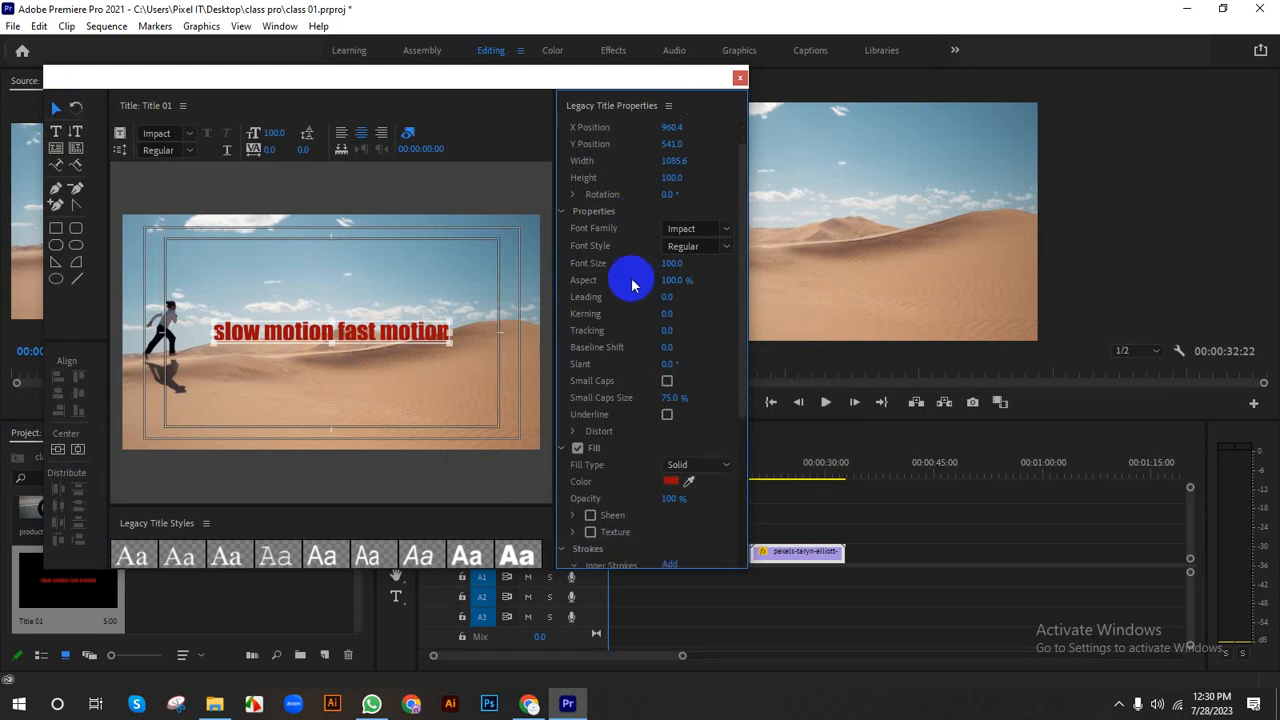
pyautogui.scroll(-4, 614, 465)
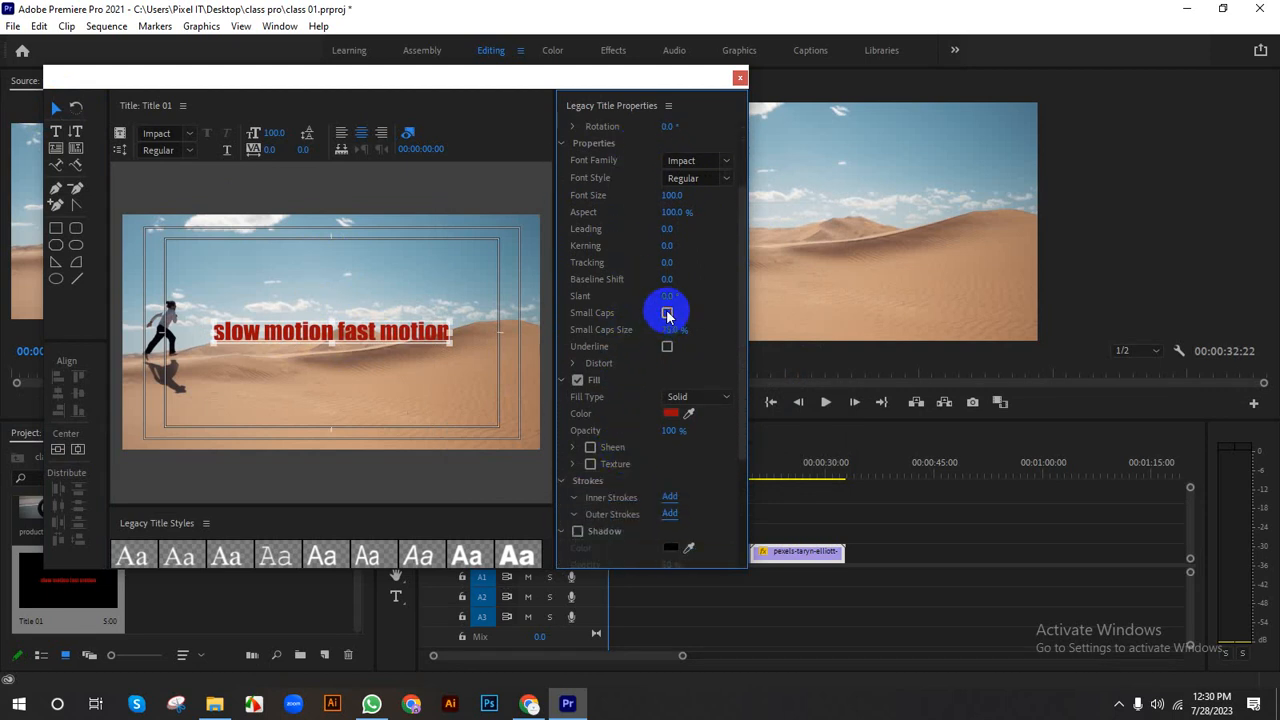
pyautogui.click(667, 313)
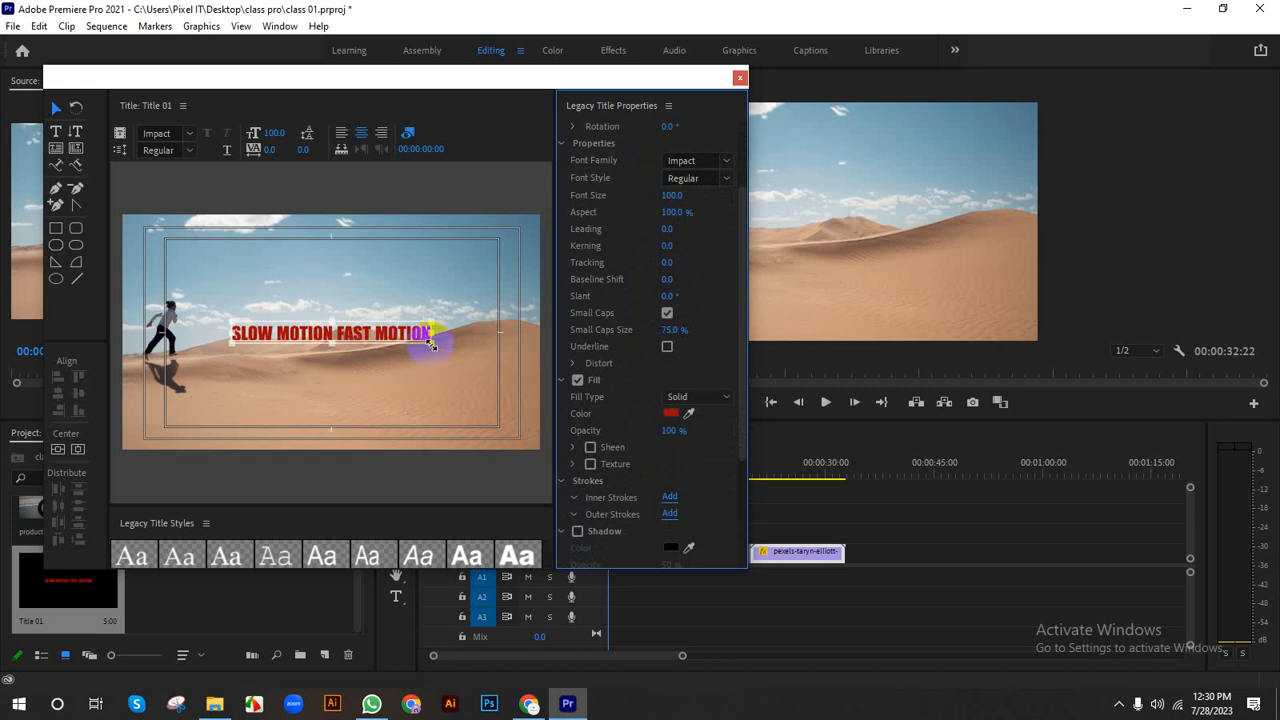
# Step: Enlarge the title text across the safe-title width to a font size of about 167, and close the title editor
pyautogui.moveTo(430, 343); pyautogui.dragTo(495, 372)
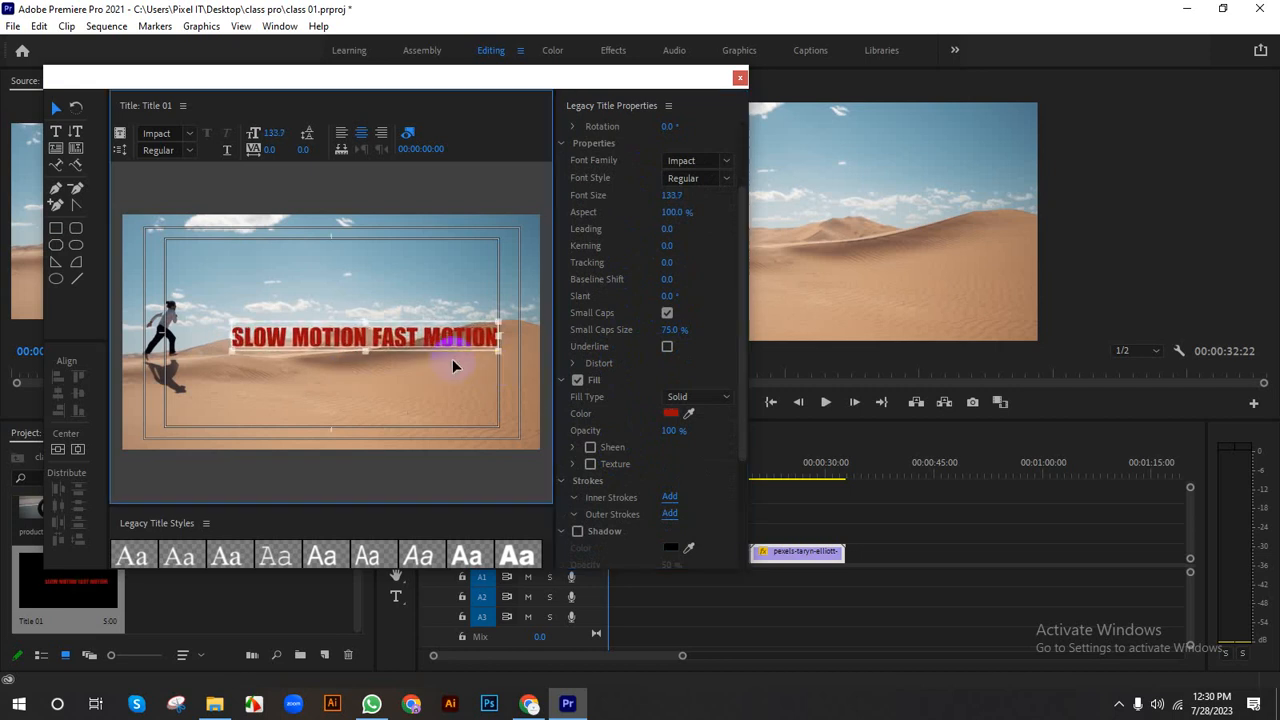
pyautogui.click(240, 325)
pyautogui.moveTo(230, 319); pyautogui.dragTo(164, 304)
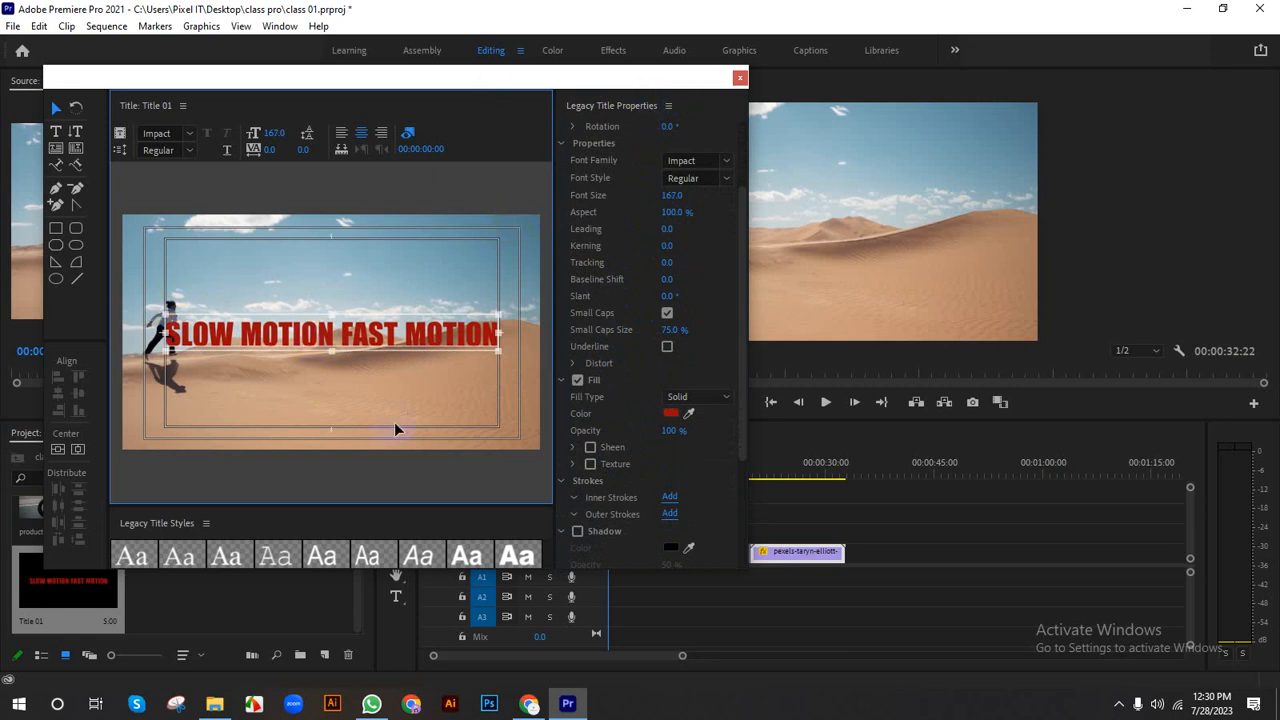
pyautogui.click(740, 78)
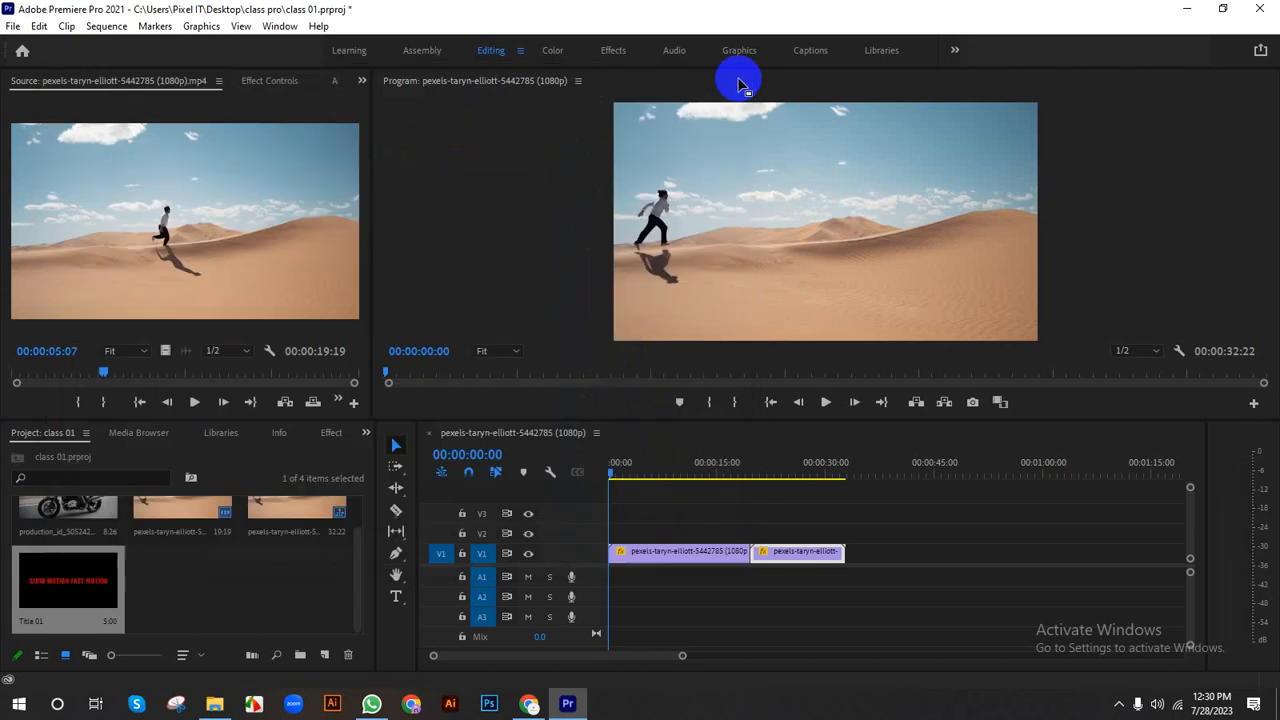
# Step: Place Title 01 on track V2 at the start of the sequence
pyautogui.click(166, 578)
pyautogui.click(72, 580)
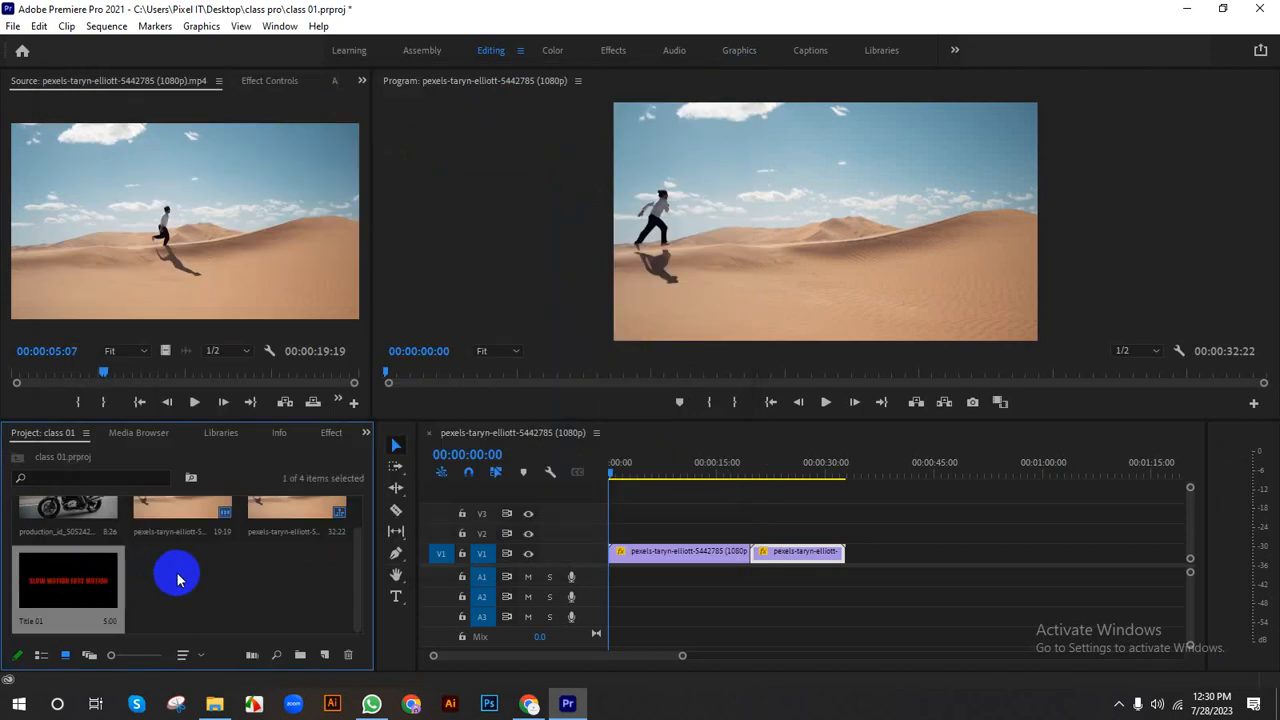
pyautogui.moveTo(69, 580); pyautogui.dragTo(618, 540)
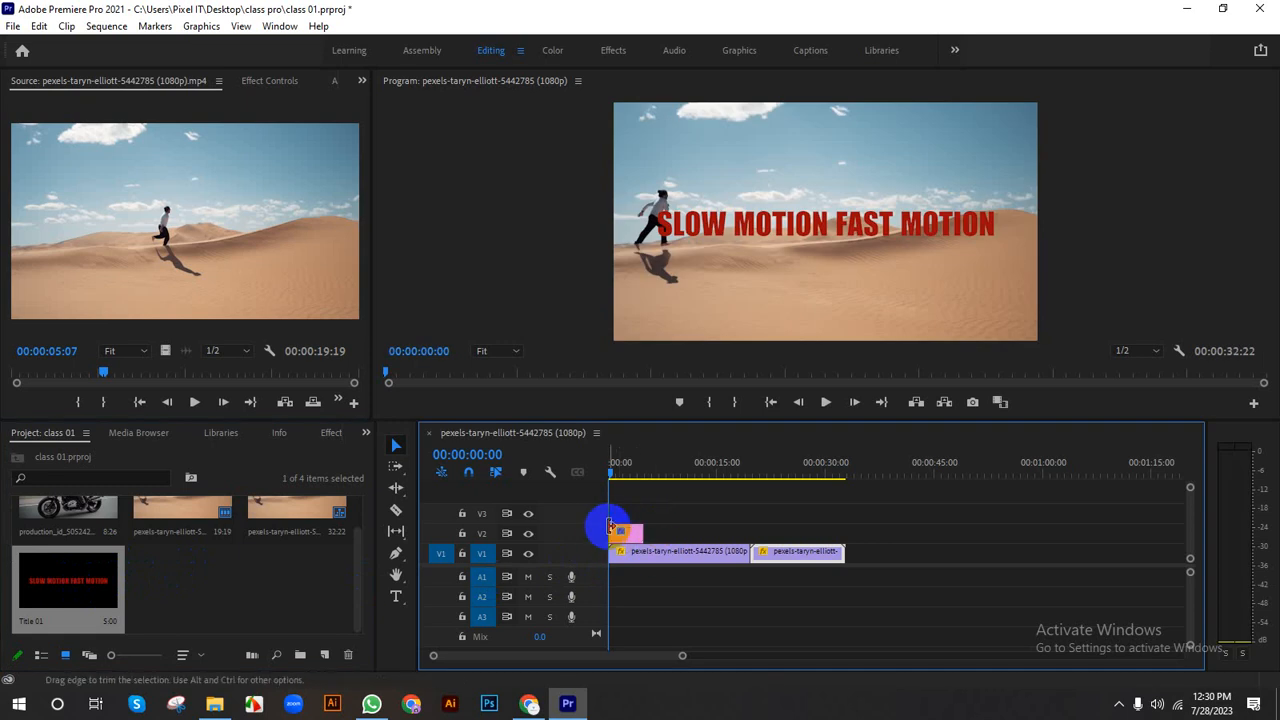
# Step: Shift both desert clips on V1 about 4 seconds later so the title stands alone at the start
pyautogui.click(686, 558)
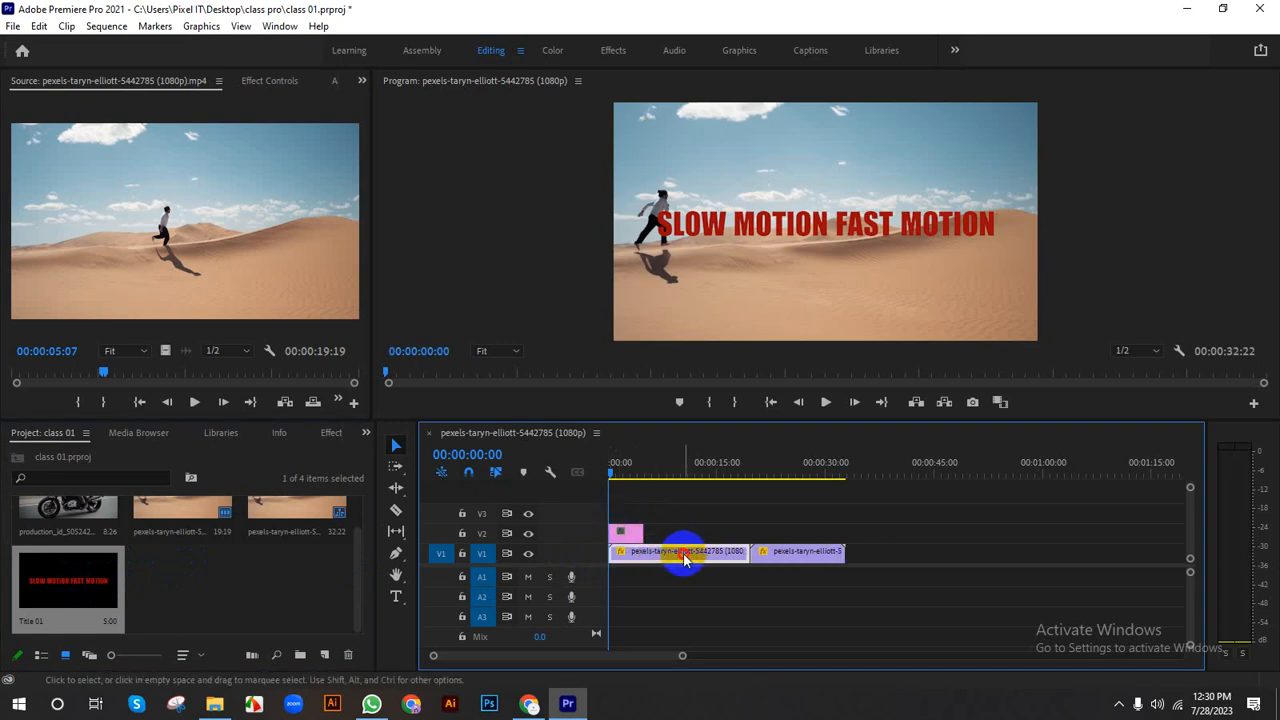
pyautogui.click(778, 556)
pyautogui.moveTo(766, 553)
pyautogui.mouseDown()
pyautogui.moveTo(788, 556)
pyautogui.moveTo(723, 554)
pyautogui.moveTo(746, 558)
pyautogui.mouseUp()
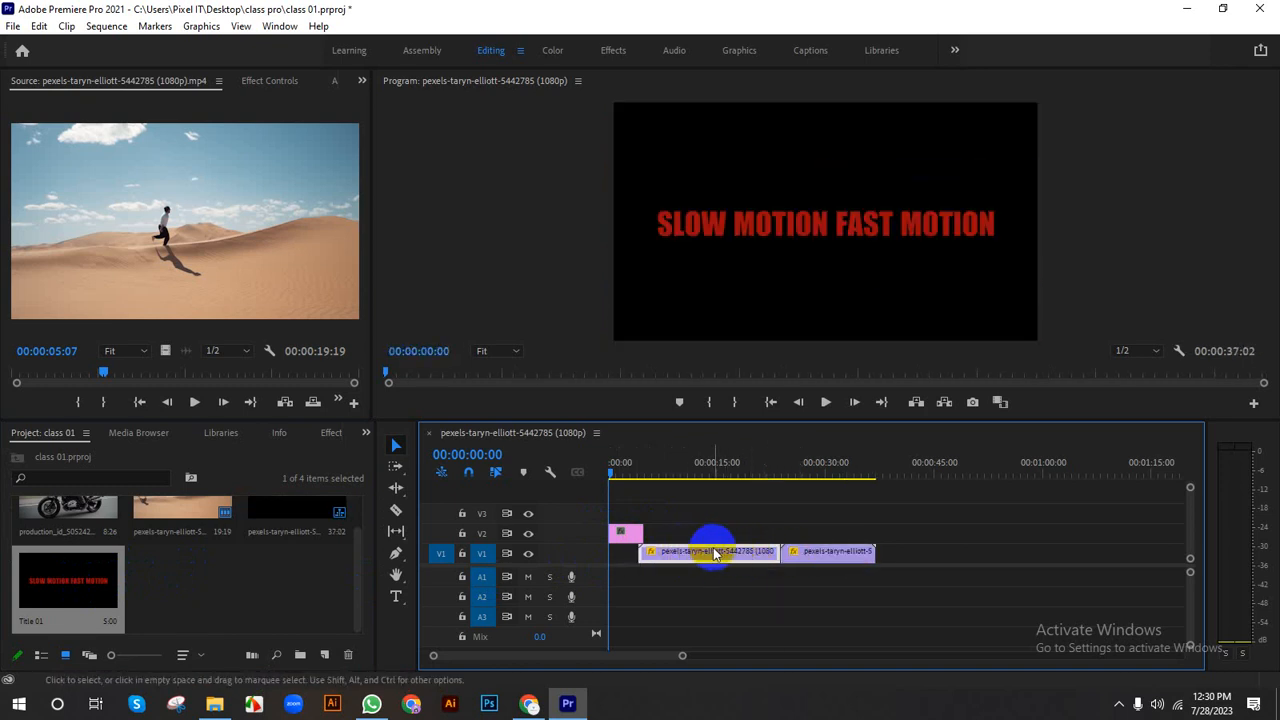
# Step: Trim the end of the title clip on V2 to where the first desert clip begins on V1
pyautogui.click(621, 532)
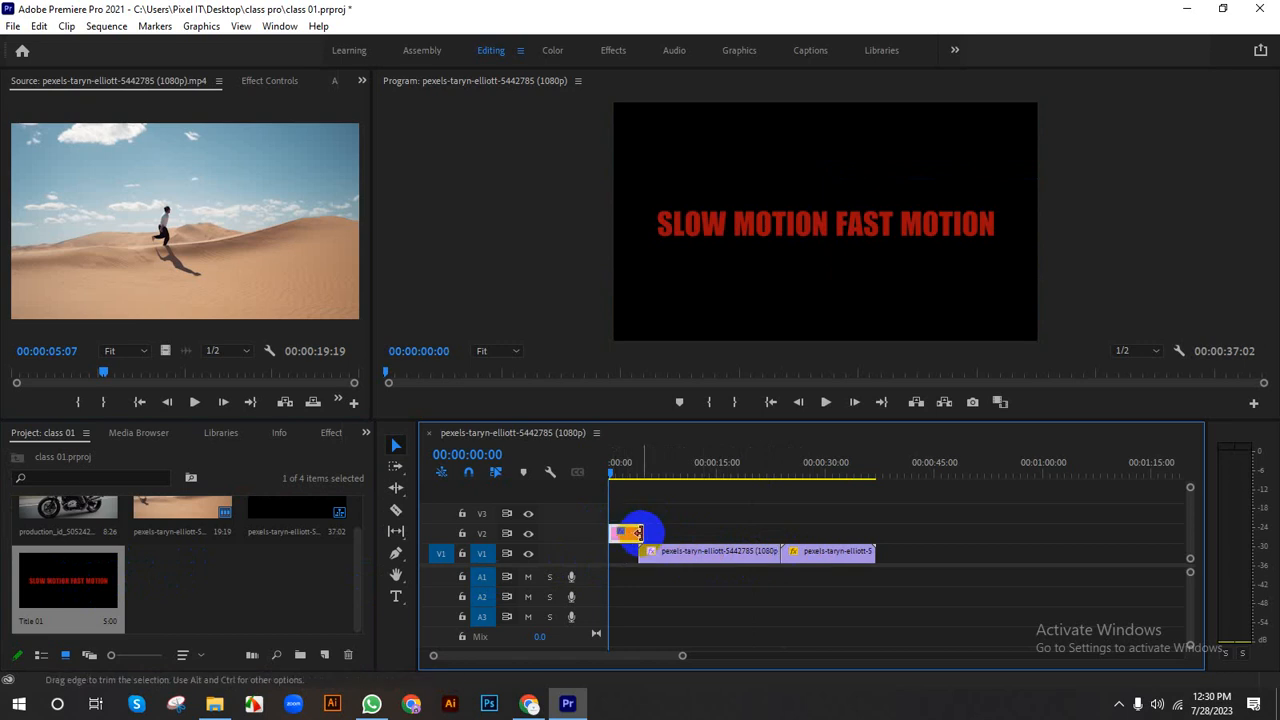
pyautogui.moveTo(638, 533); pyautogui.dragTo(633, 533)
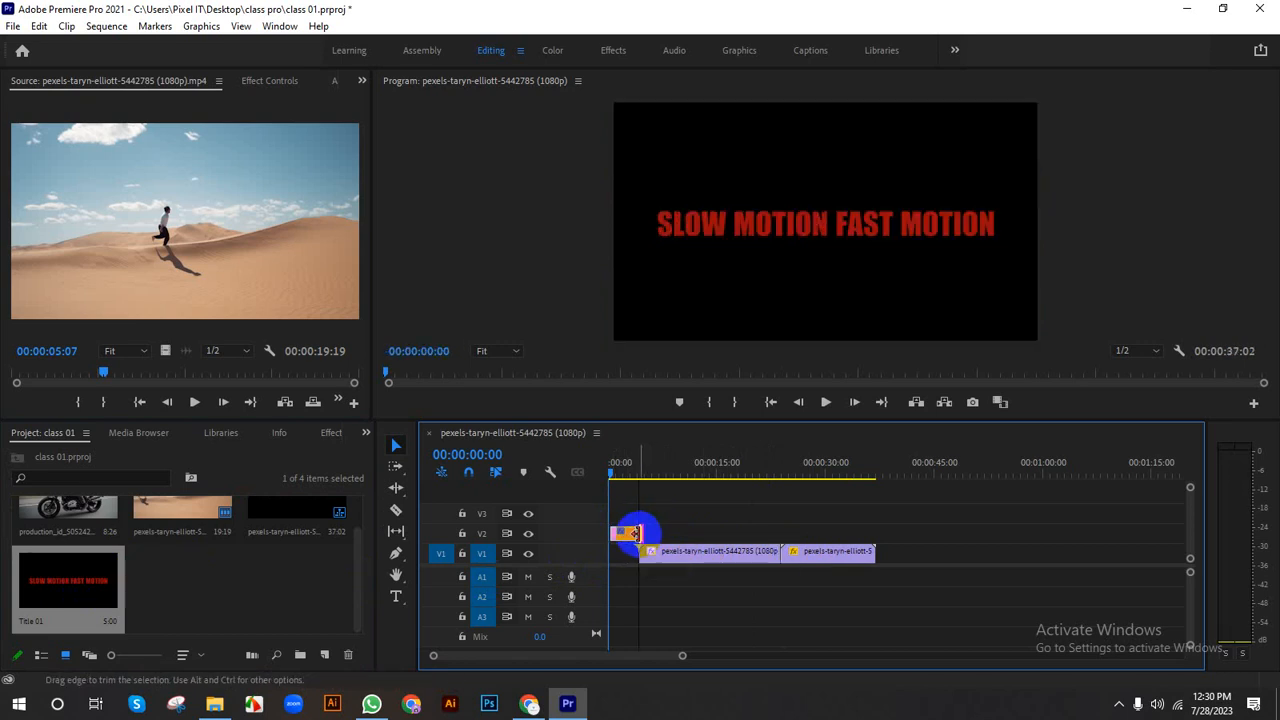
pyautogui.click(645, 555)
pyautogui.moveTo(617, 486); pyautogui.dragTo(586, 486)
# Step: Apply the default video transition to both ends of the title clip on V2 and play the sequence from the start
pyautogui.click(631, 540)
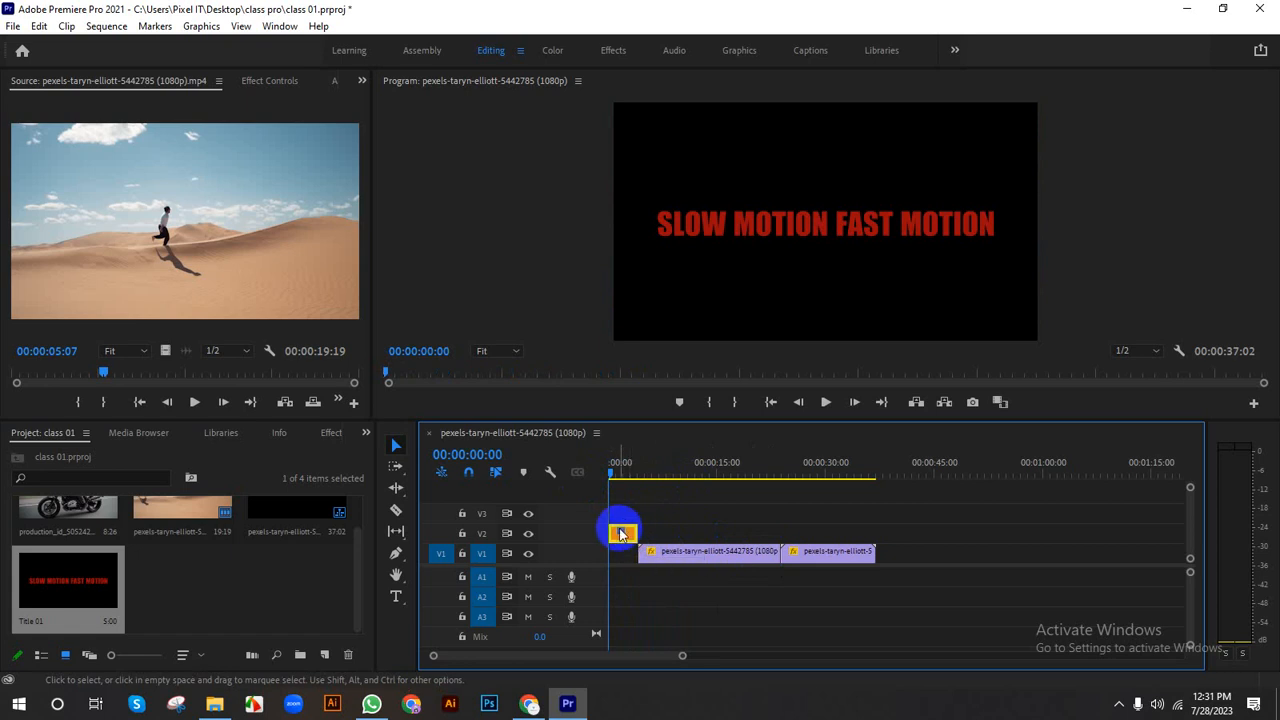
pyautogui.hotkey('ctrl', 'd')
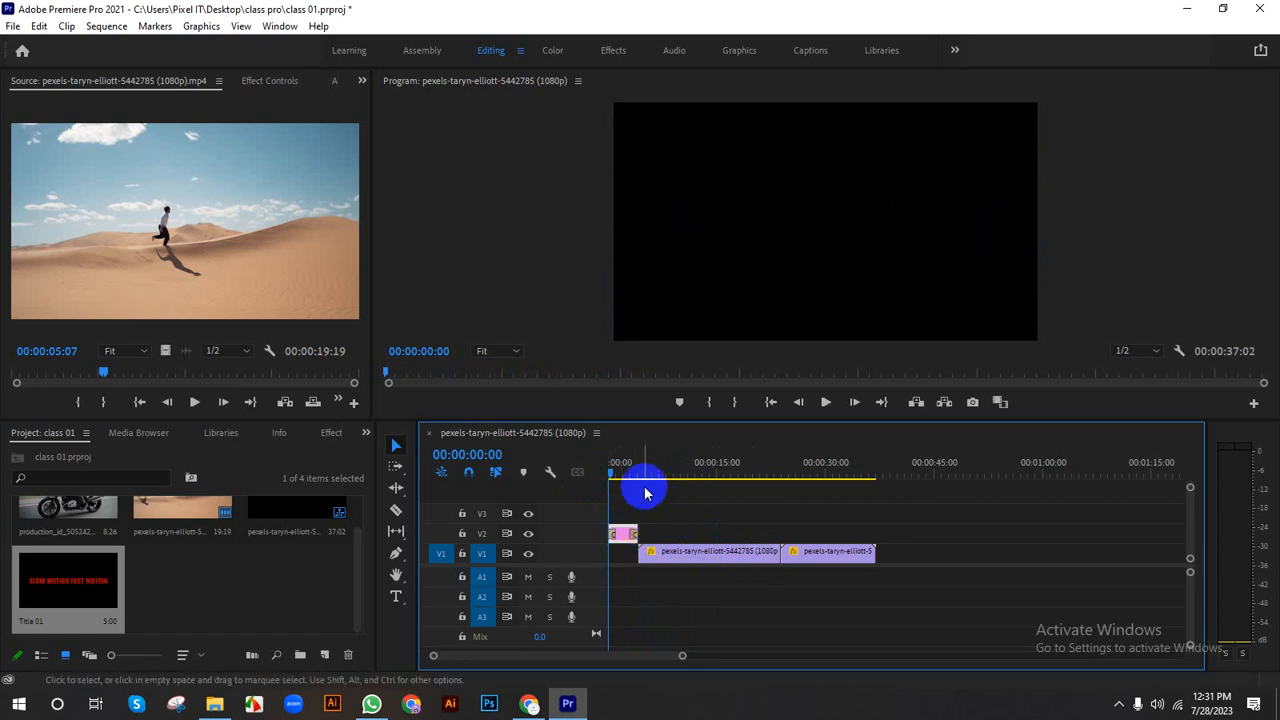
pyautogui.press('space')
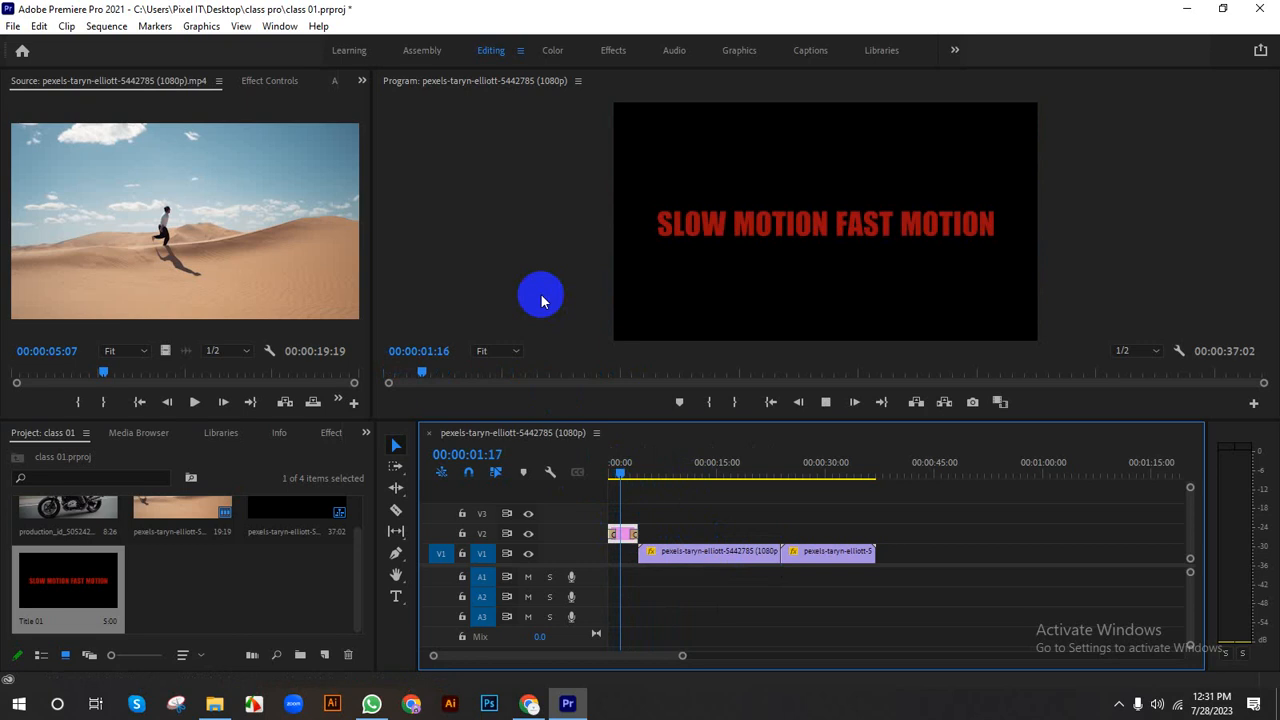